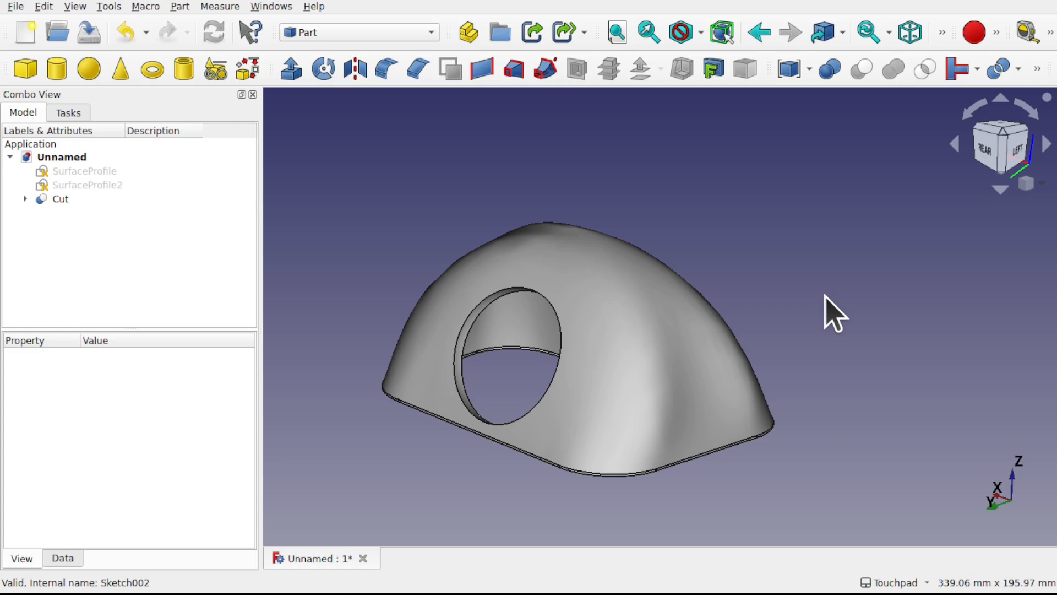
alt+drag(770, 322, 829, 331)
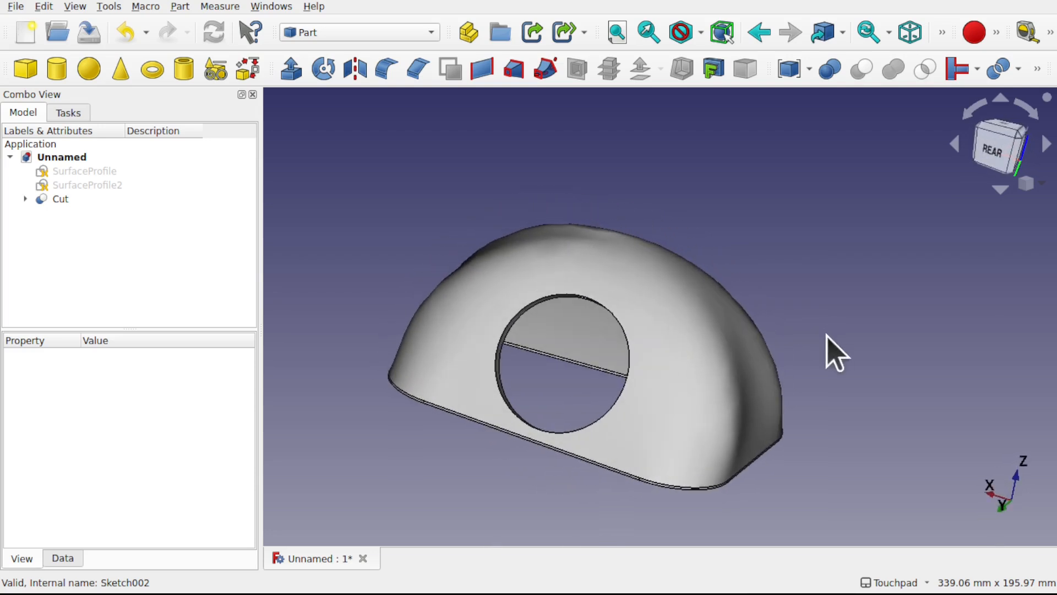
alt+drag(543, 382, 496, 362)
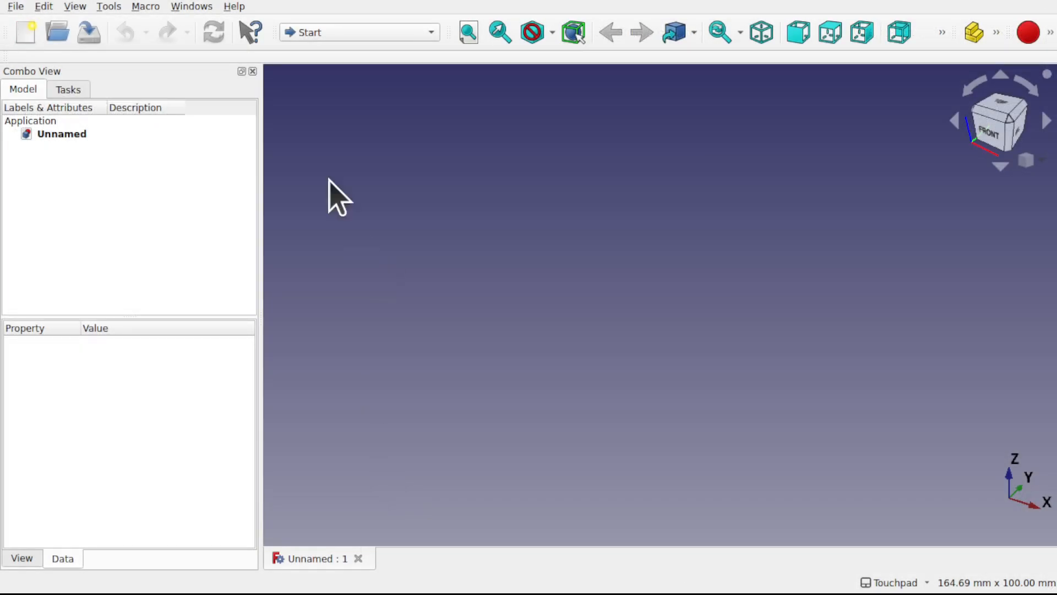
Switch to the Sketcher workbench and create a new sketch on the XY plane with zero offset, viewed from the top.
click(347, 34)
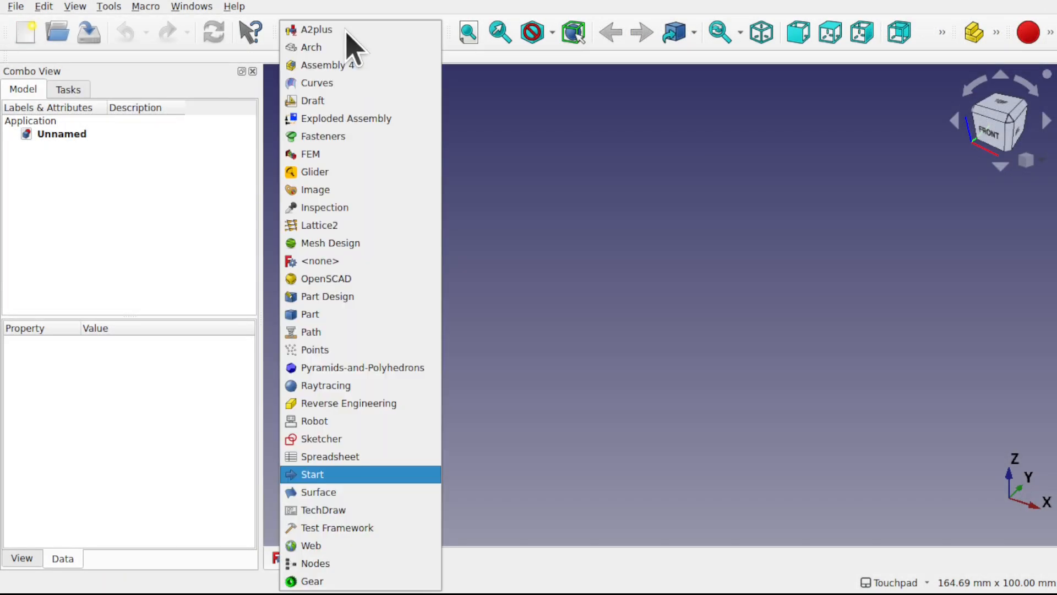
click(385, 435)
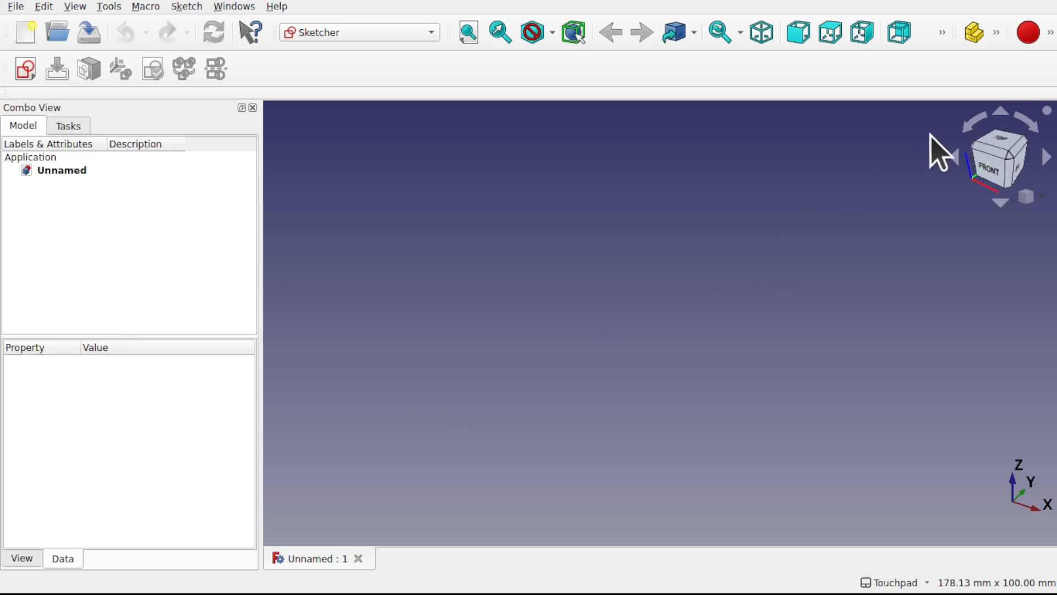
click(1006, 142)
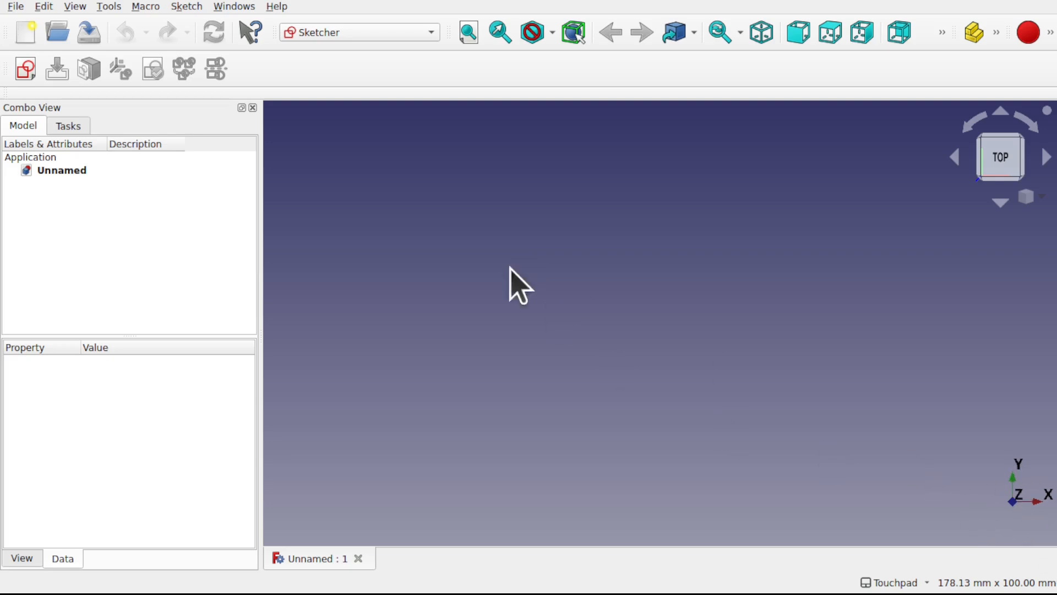
click(21, 68)
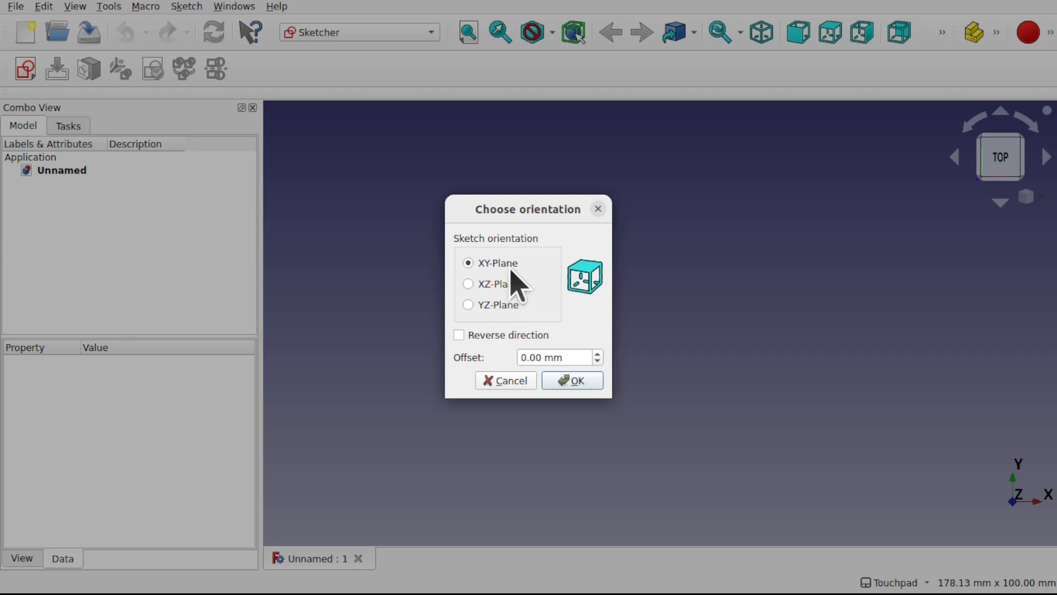
click(564, 381)
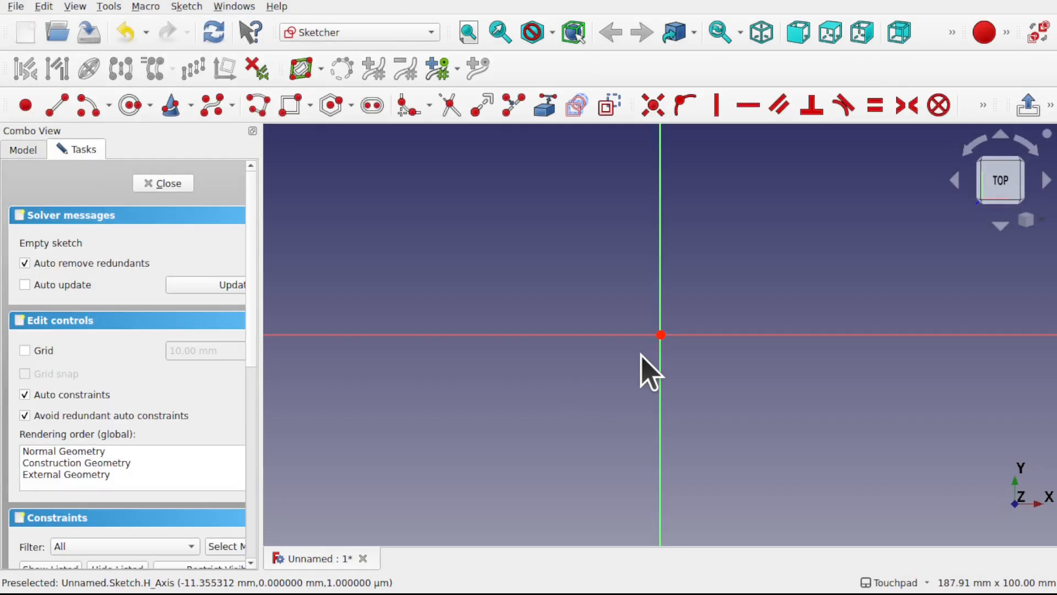
Sketch a rounded rectangle that encloses the origin, running from above-left of it to below-right of it.
click(310, 106)
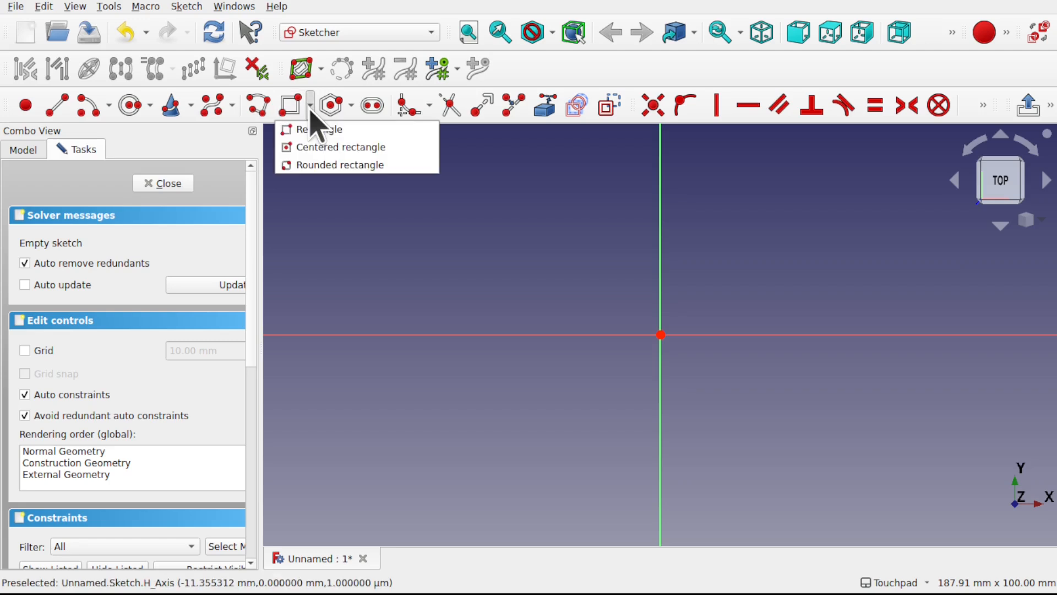
click(348, 165)
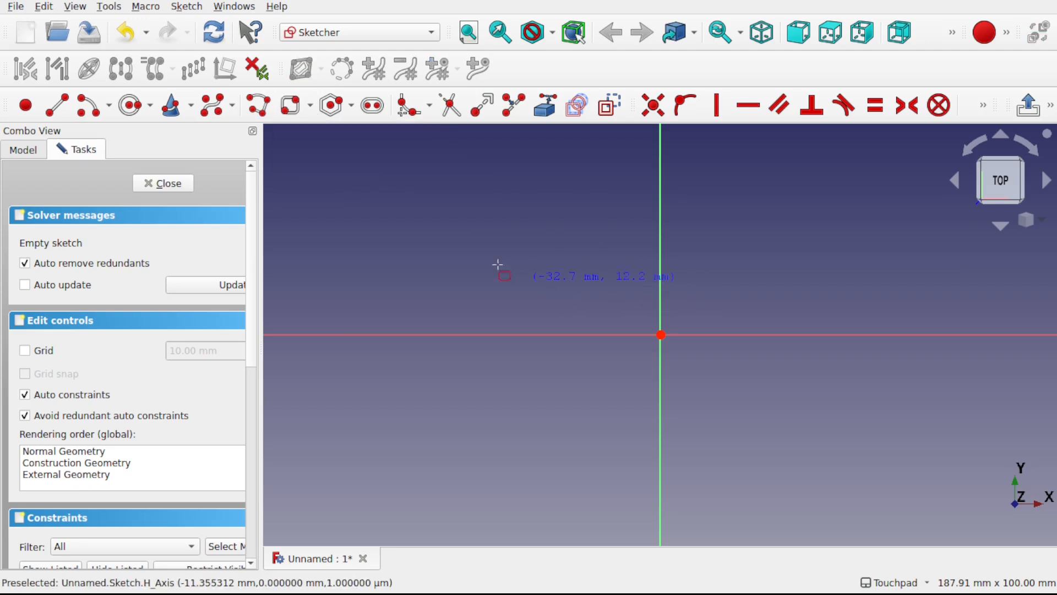
click(497, 213)
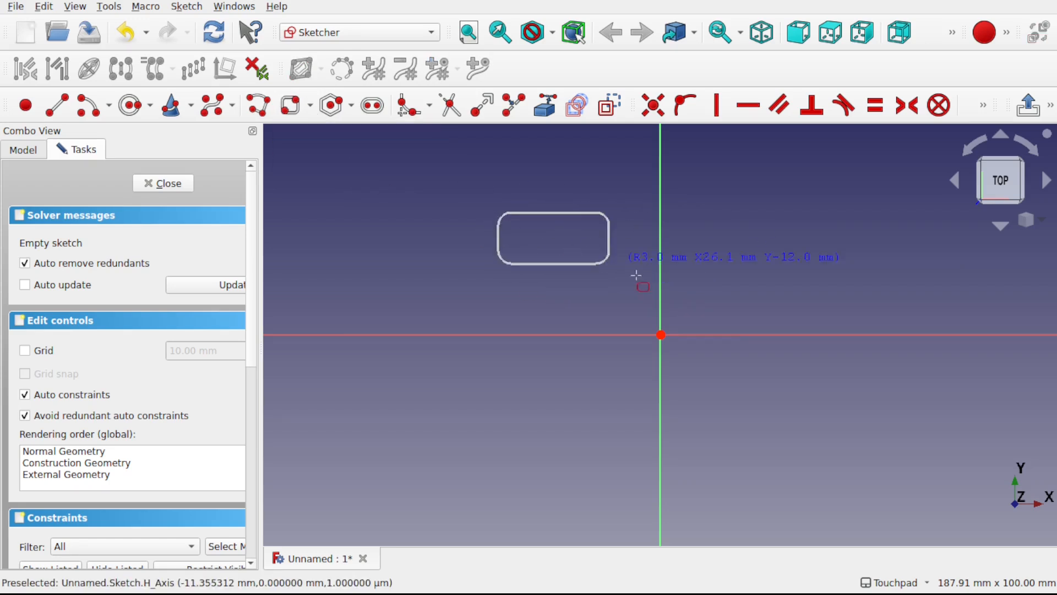
click(852, 459)
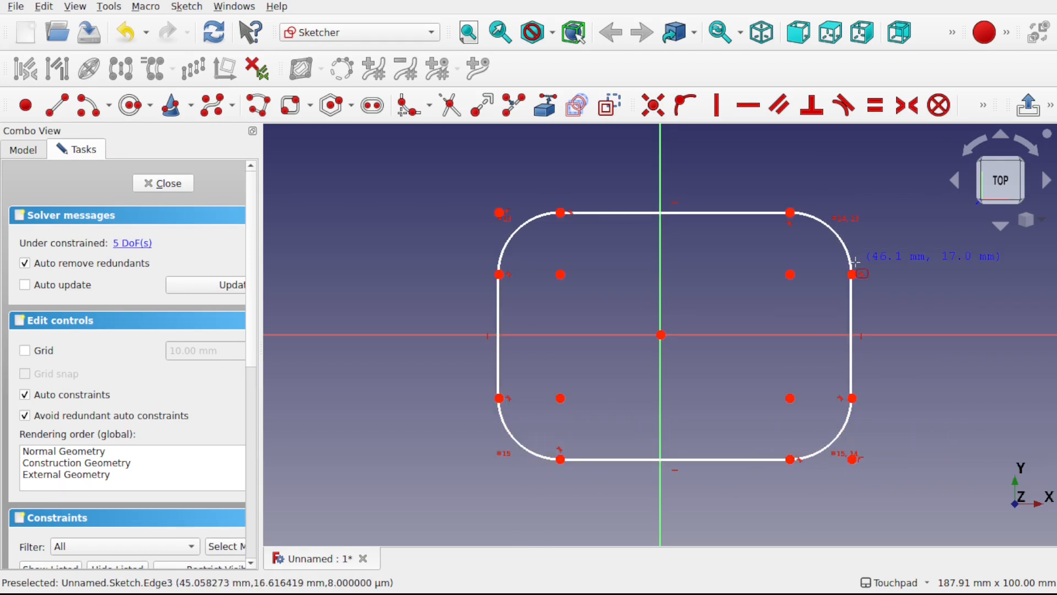
mouse_move(744, 400)
shift+mouse_down()
mouse_move(738, 344)
mouse_move(710, 292)
shift+mouse_up()
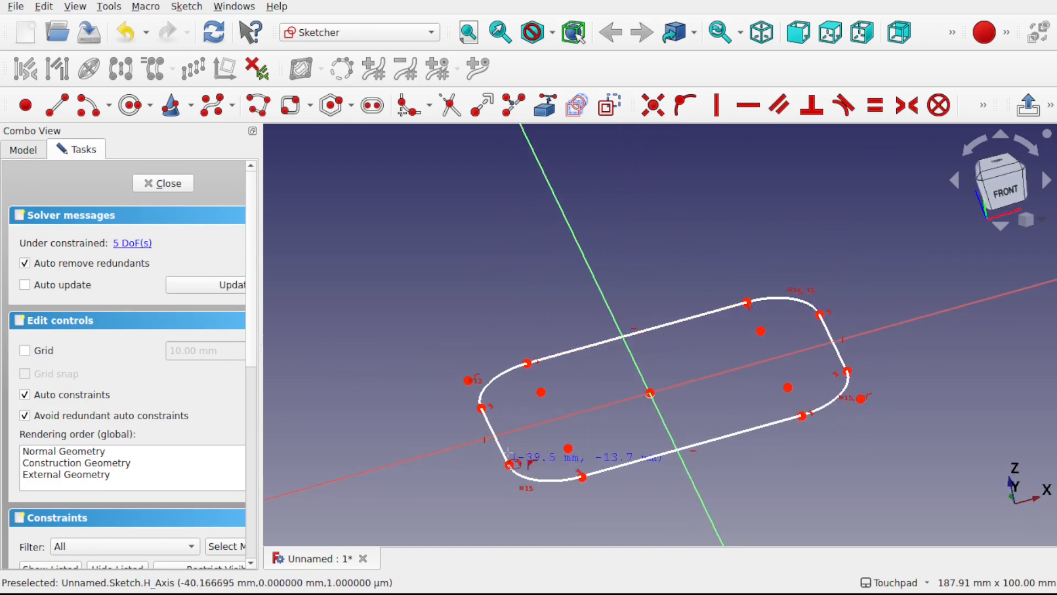
mouse_move(708, 330)
shift+mouse_down()
mouse_move(660, 325)
mouse_move(644, 274)
shift+mouse_up()
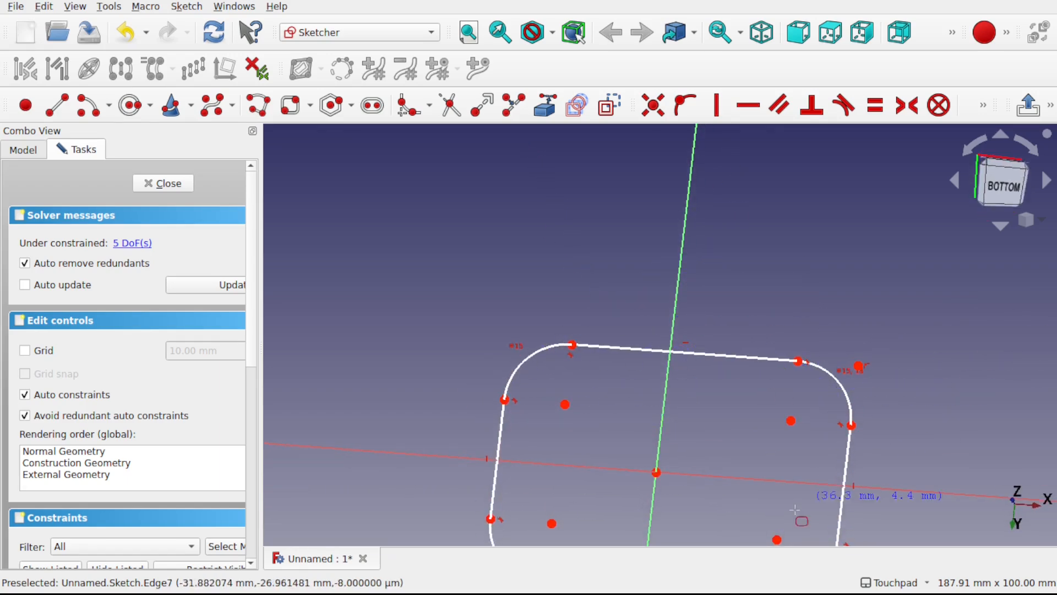
shift+drag(687, 366, 657, 527)
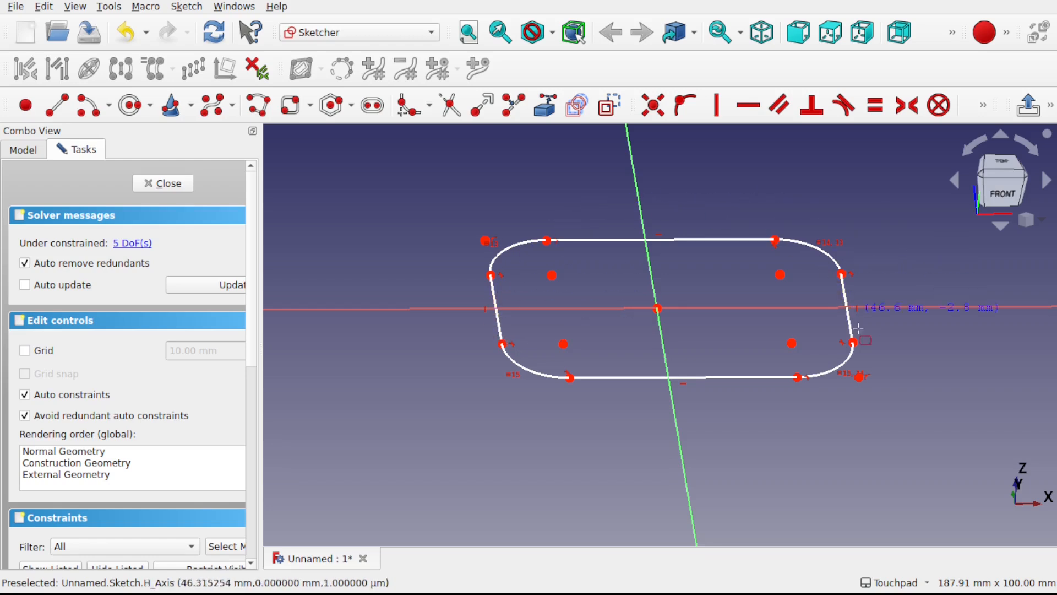
shift+drag(749, 294, 677, 392)
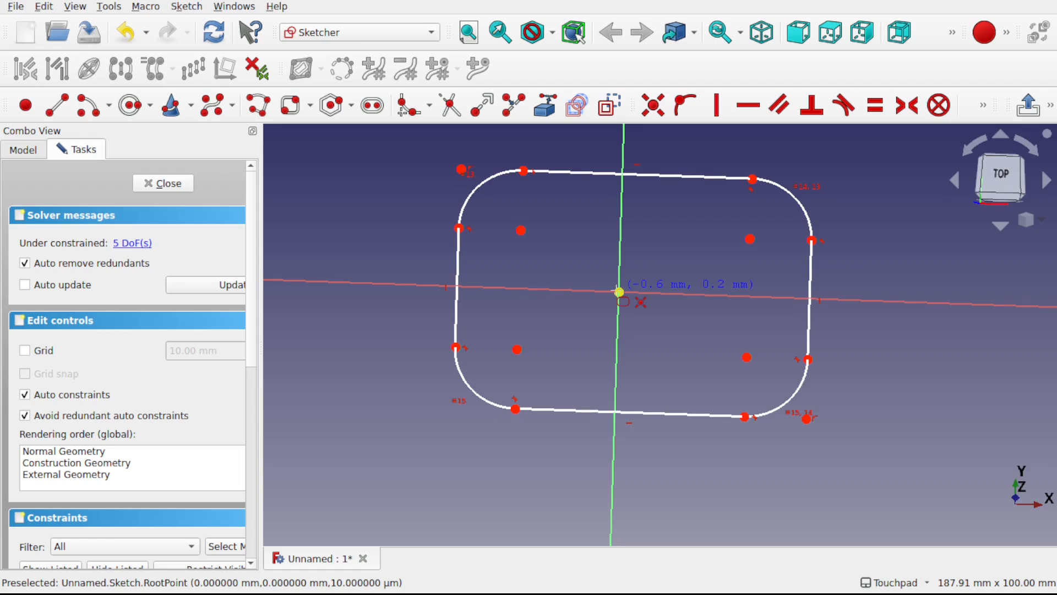
Constrain the arc centres of the upper-left and lower-right corners to be symmetric about the origin.
click(540, 115)
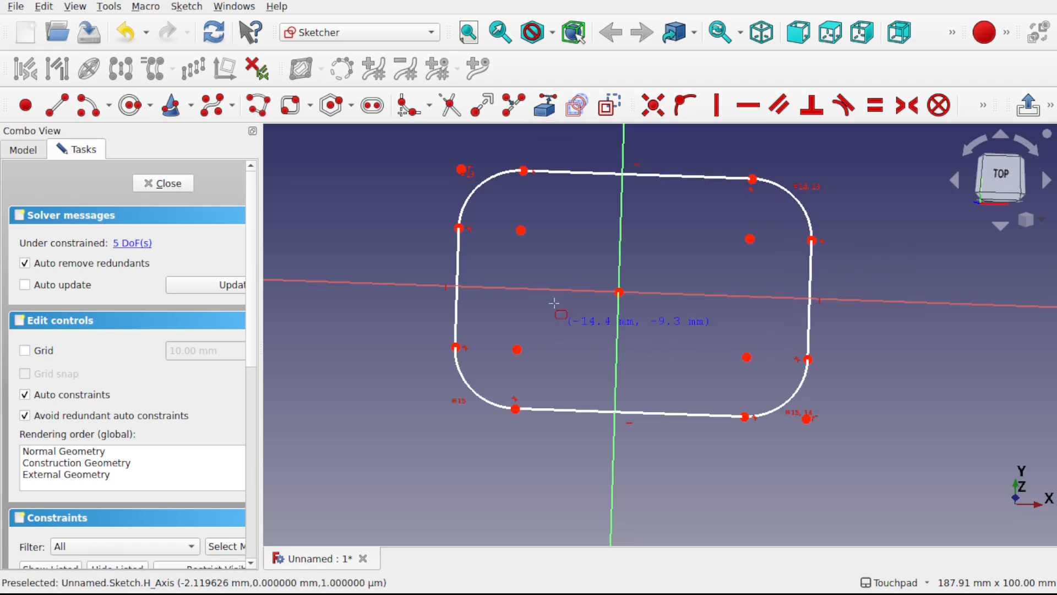
click(907, 105)
click(521, 230)
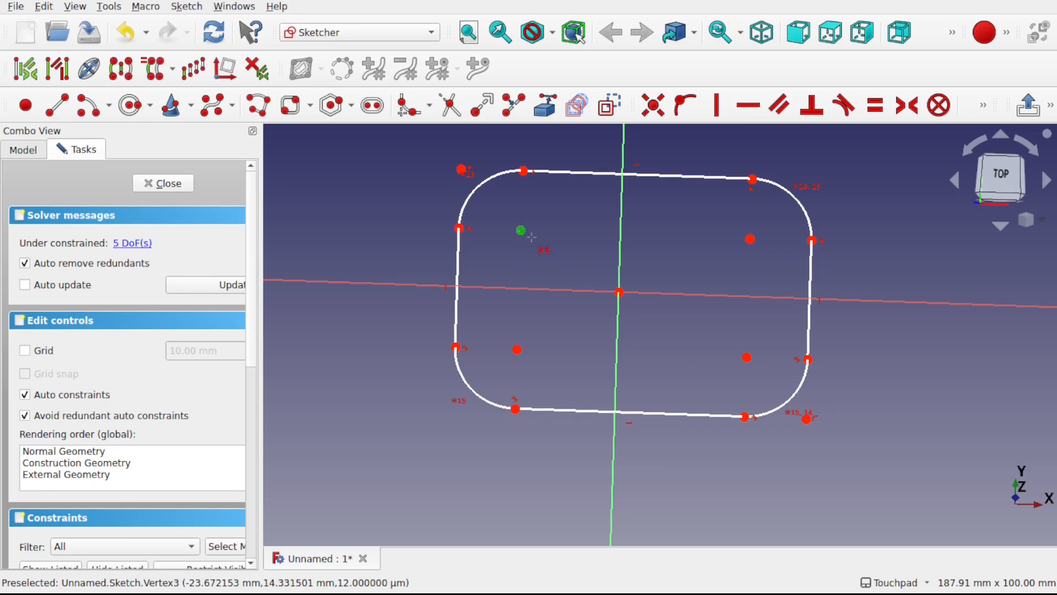
click(746, 357)
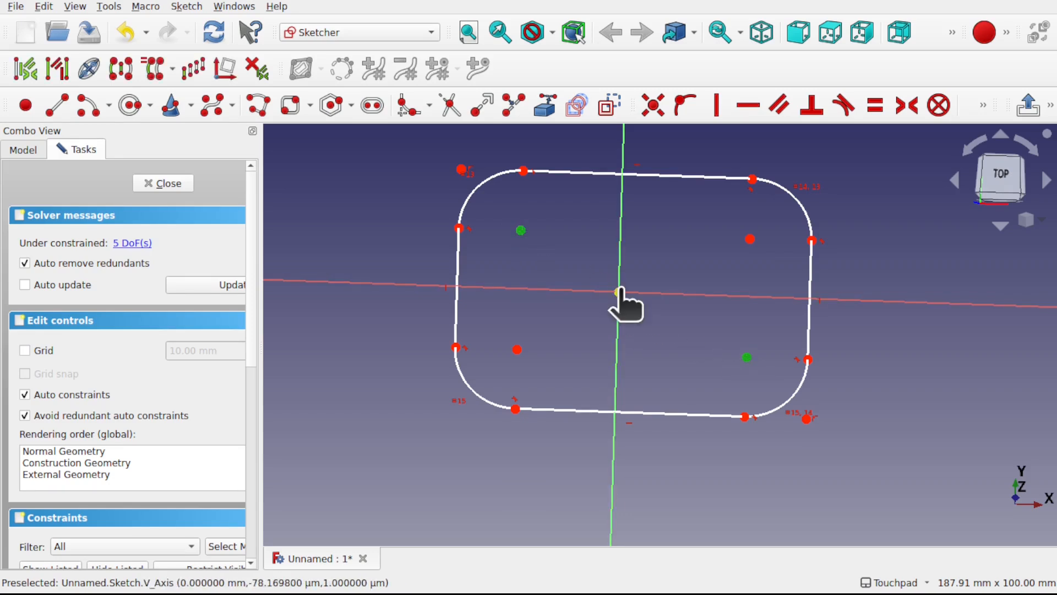
click(618, 292)
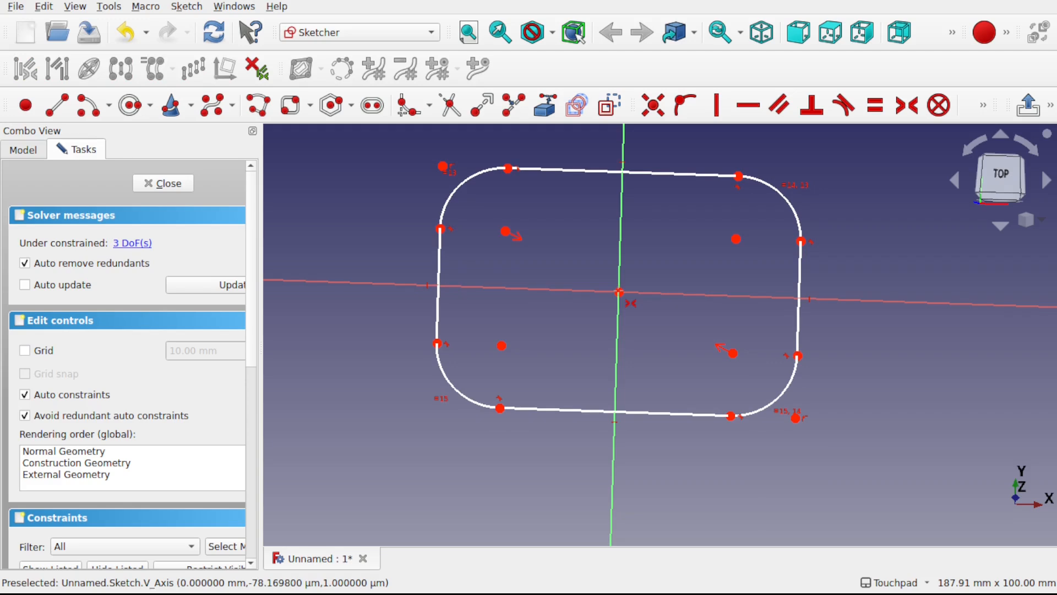
Delete the horizontal constraint of the profile's bottom edge and pull the edge's left end downward so it slopes.
click(615, 422)
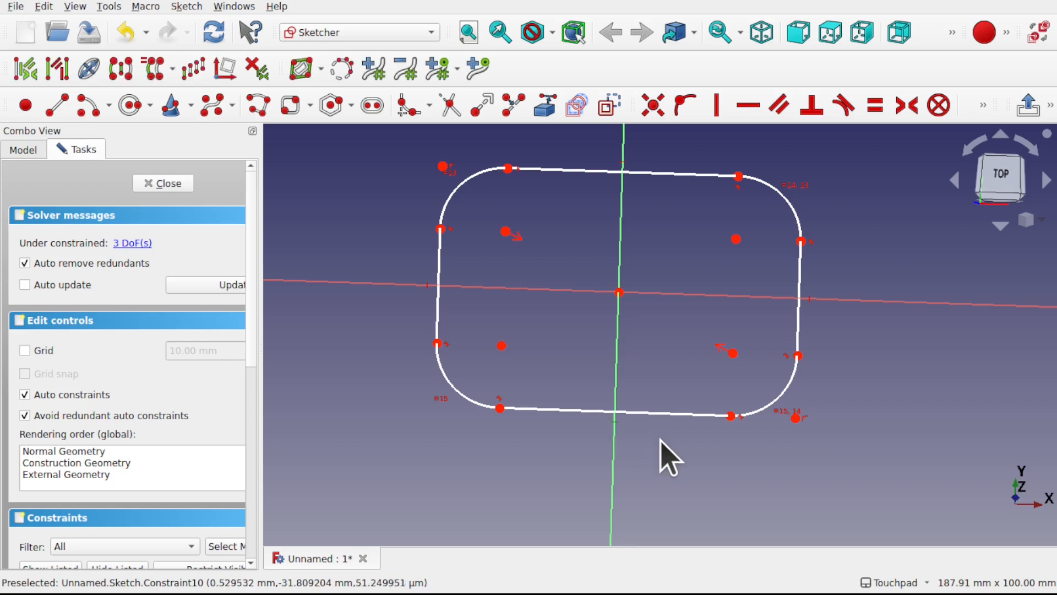
key(Delete)
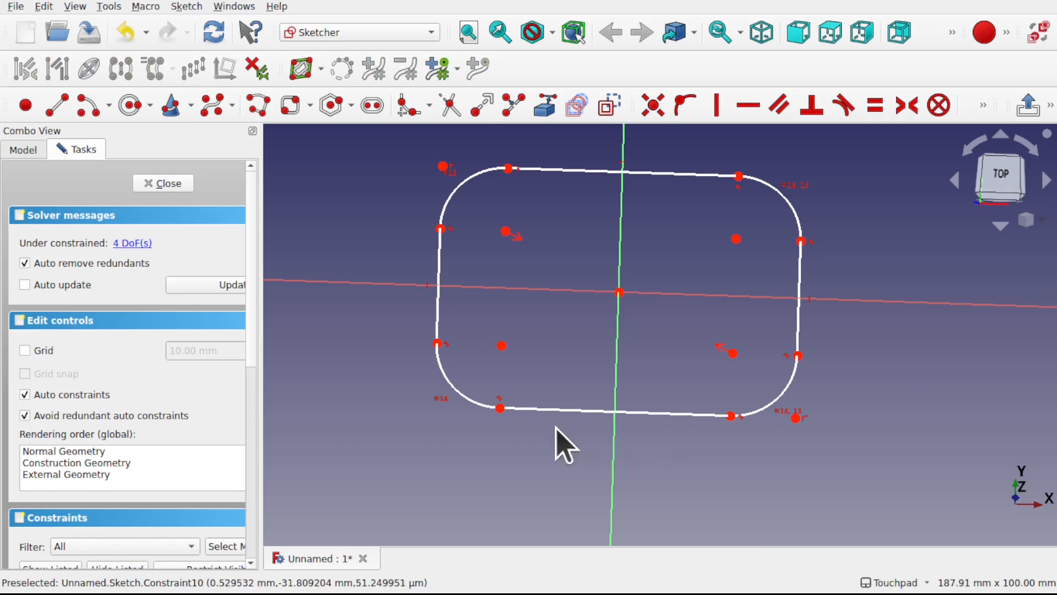
drag(498, 407, 498, 483)
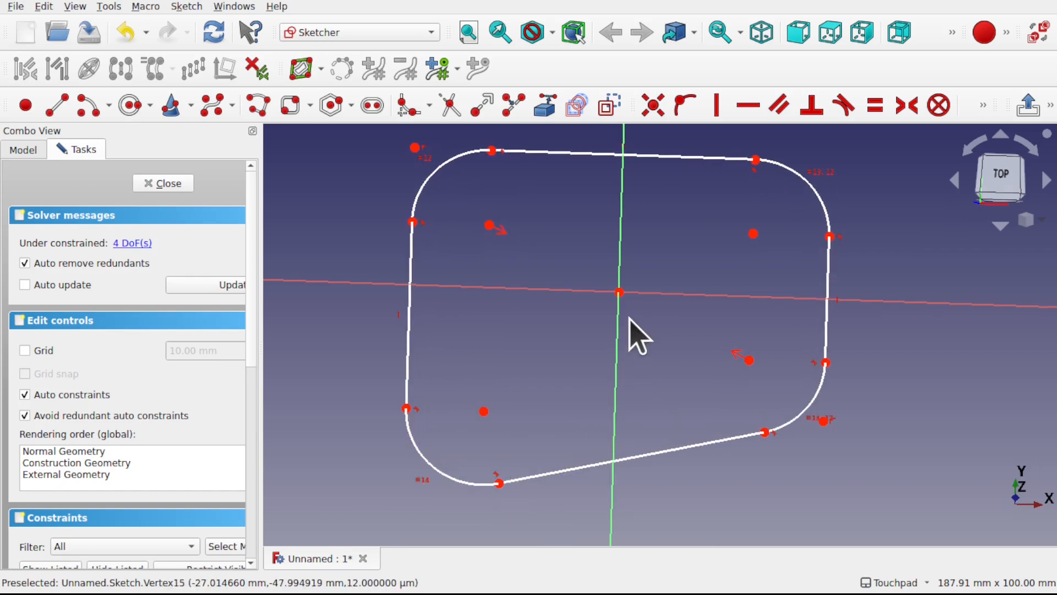
Delete the horizontal constraint of the profile's top edge.
scroll(633, 330, down, 2)
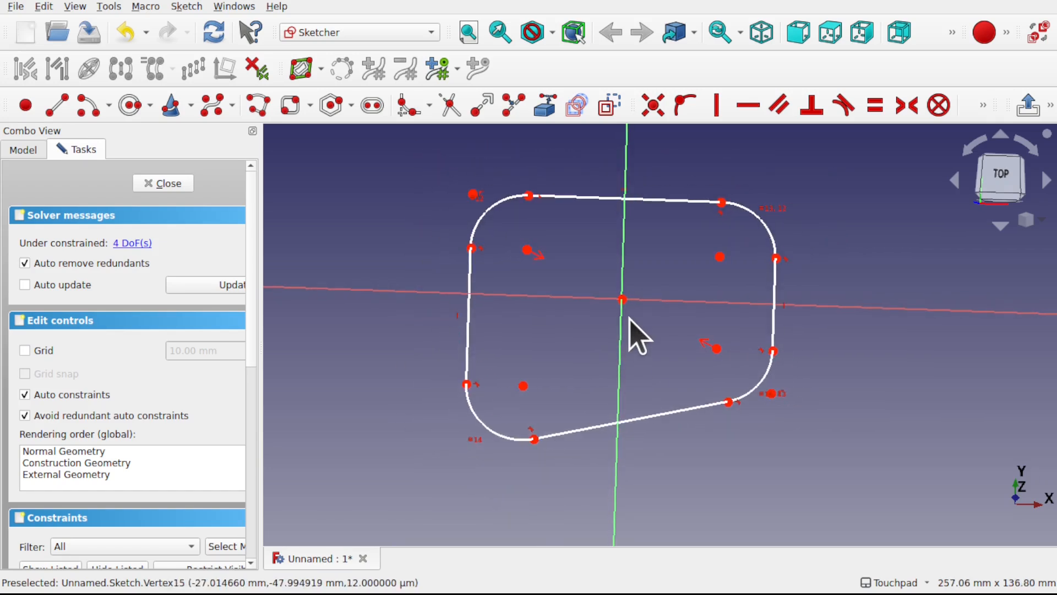
scroll(631, 207, up, 3)
click(624, 191)
key(Delete)
scroll(544, 270, down, 1)
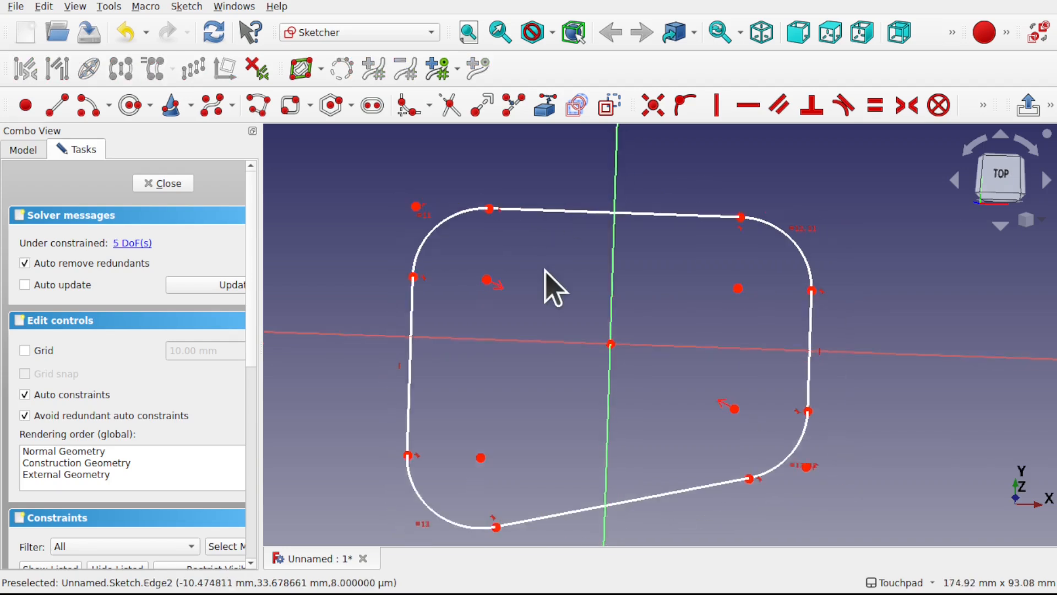
Move the left ends of the top and bottom edges outward so the profile widens toward its left side, and close the sketch.
scroll(550, 283, down, 2)
drag(501, 223, 520, 179)
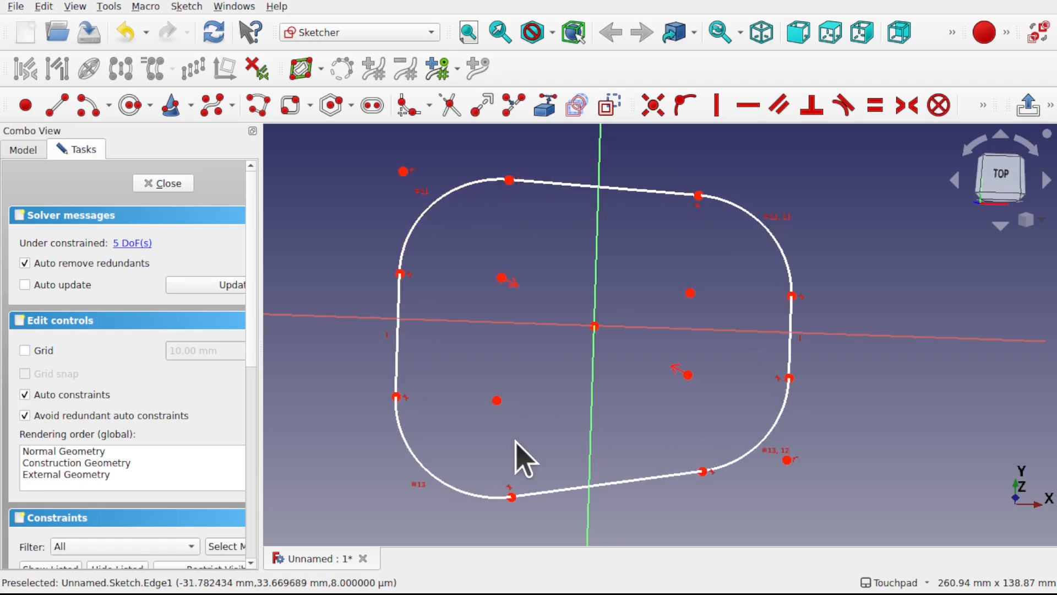
mouse_move(512, 498)
mouse_down()
mouse_move(443, 495)
mouse_move(439, 505)
mouse_up()
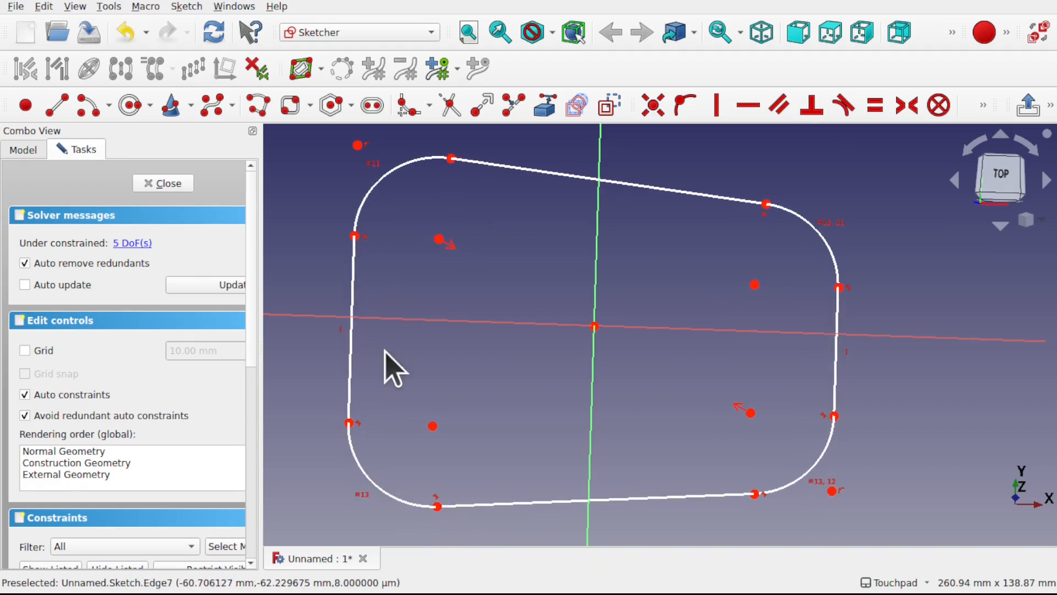
click(165, 185)
scroll(691, 330, down, 4)
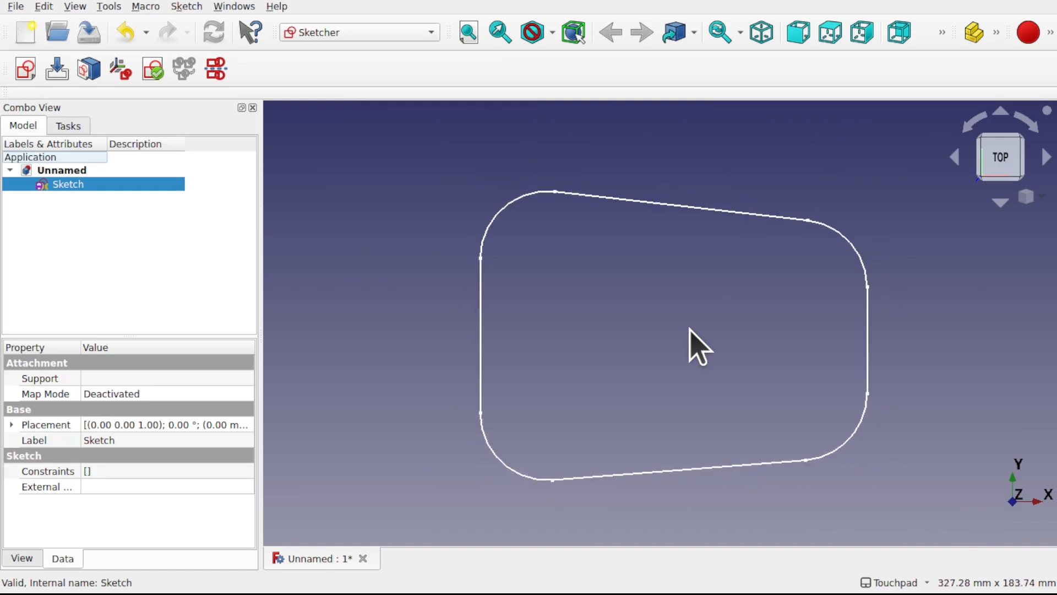
Set the sketch's point size to 7 in its view properties.
mouse_move(671, 385)
shift+mouse_down()
mouse_move(689, 287)
mouse_move(672, 308)
shift+mouse_up()
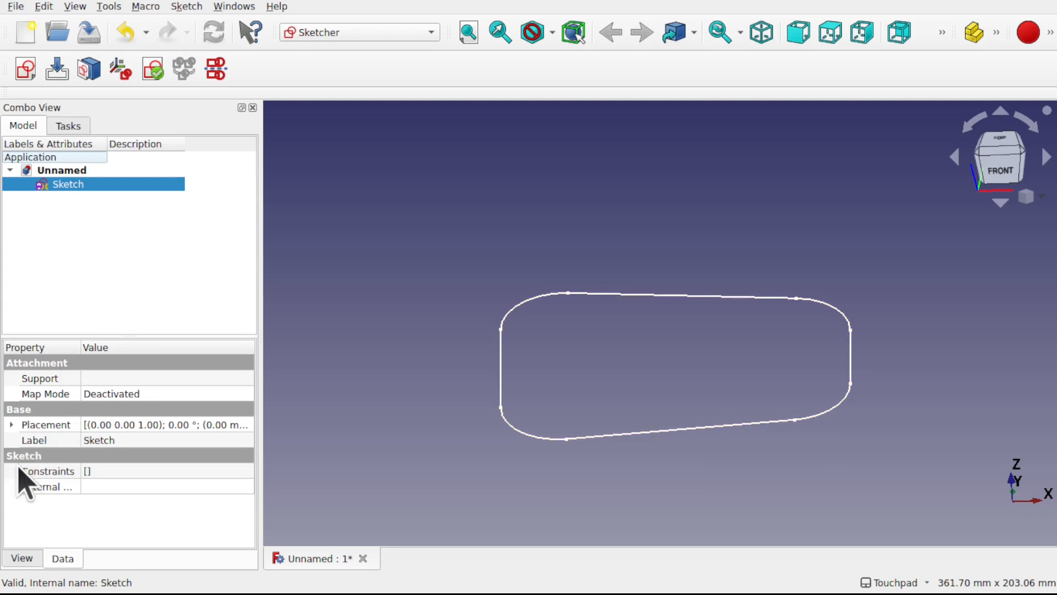
click(22, 558)
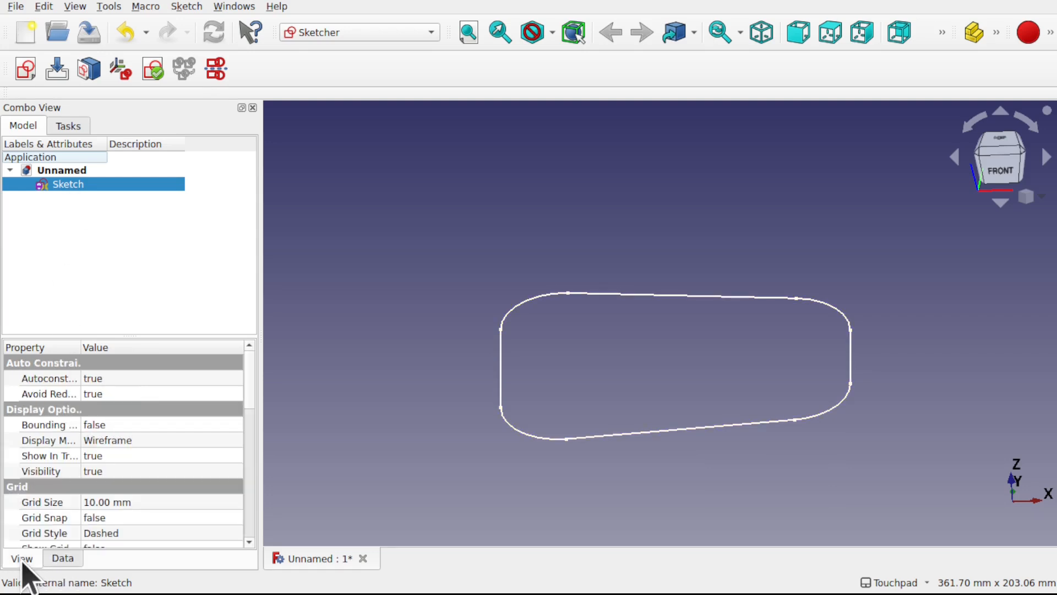
click(252, 434)
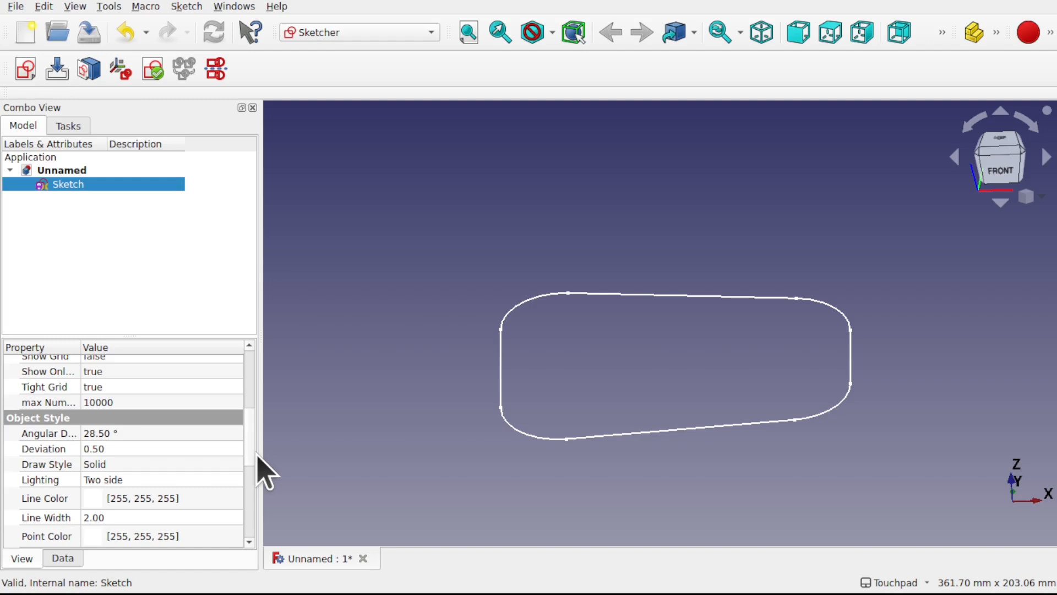
click(251, 446)
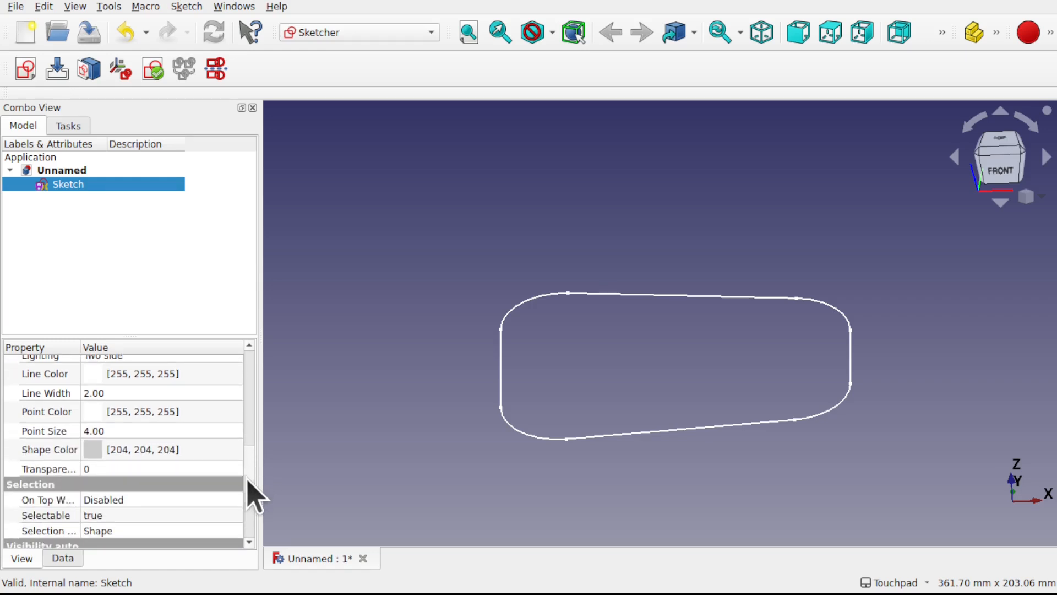
click(133, 431)
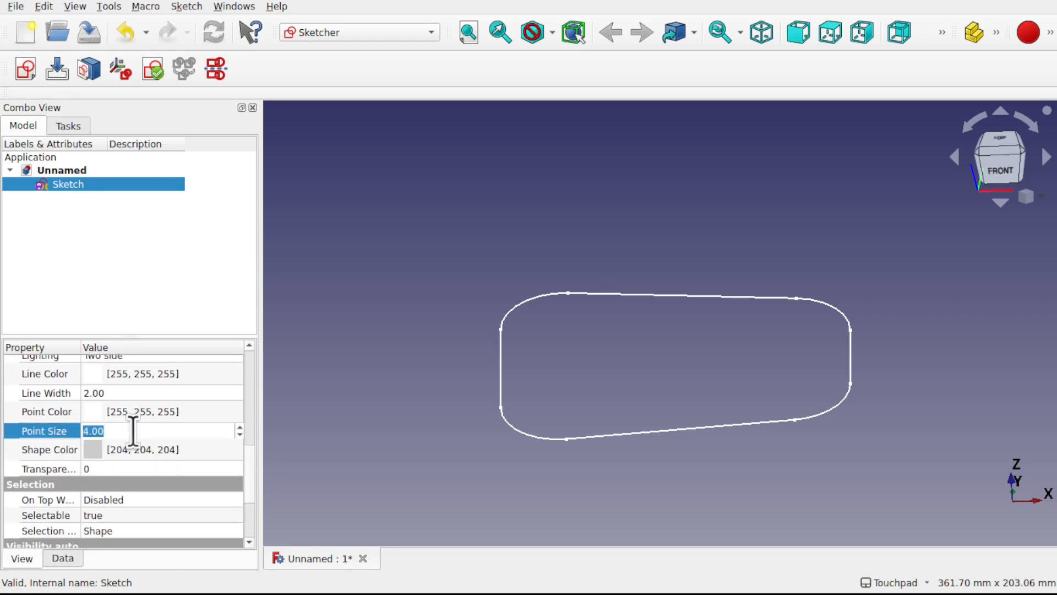
scroll(133, 431, up, 1)
scroll(133, 431, up, 1)
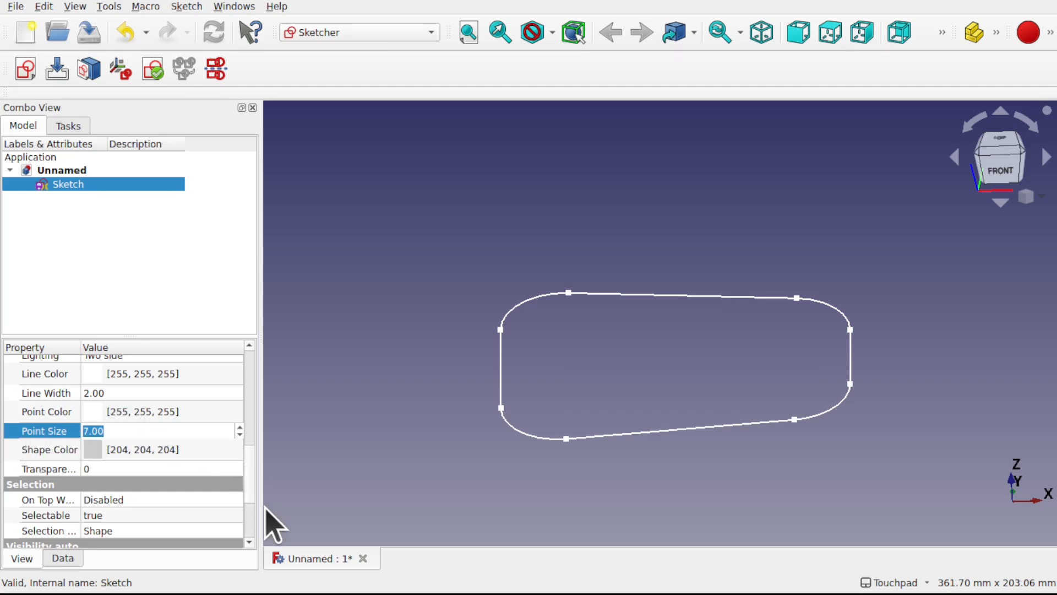
scroll(254, 530, down, 2)
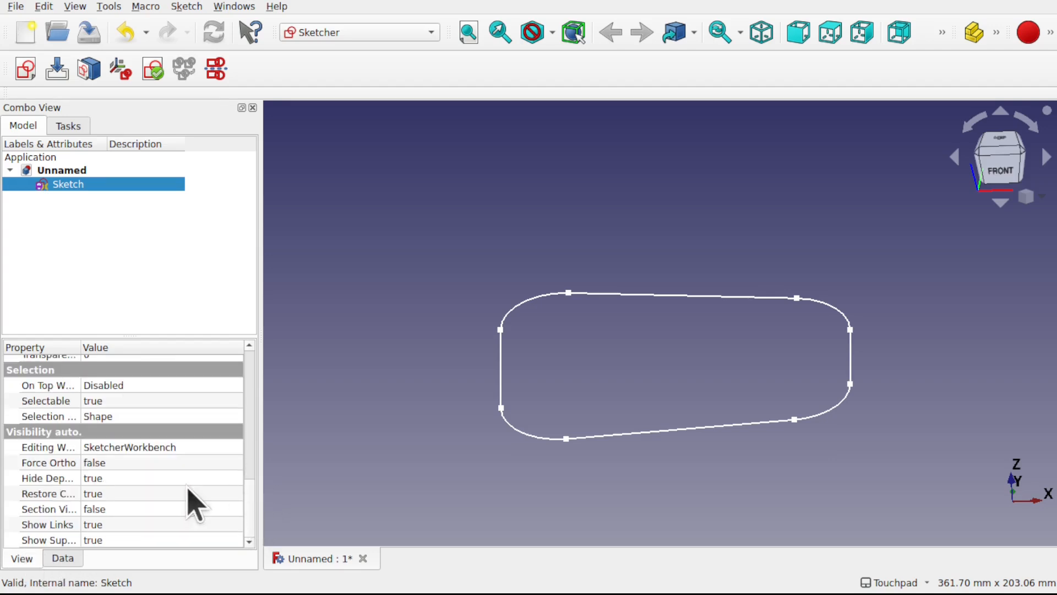
scroll(253, 440, up, 4)
scroll(250, 440, up, 3)
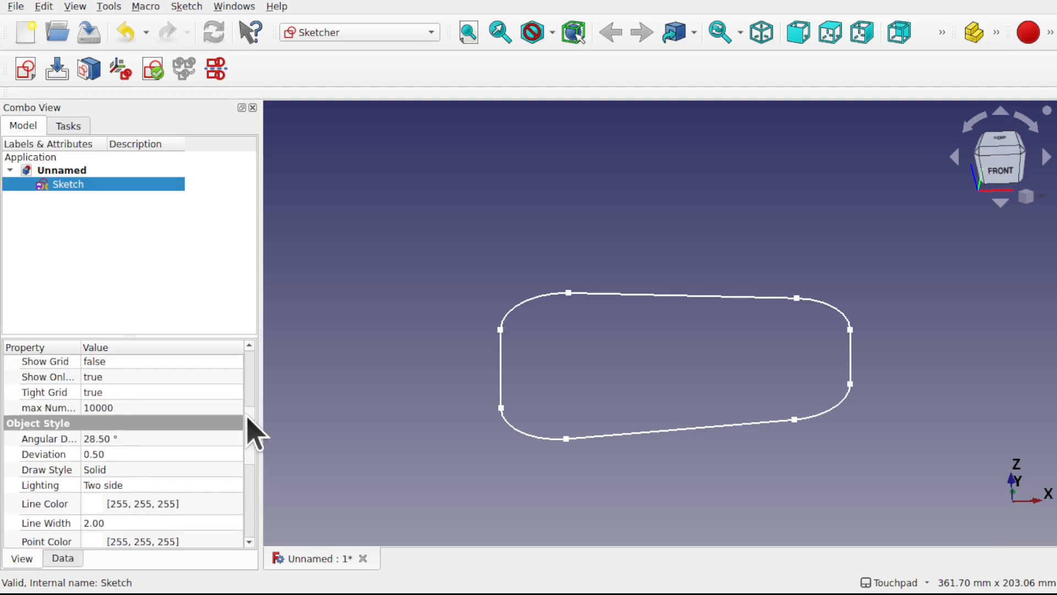
scroll(246, 433, down, 2)
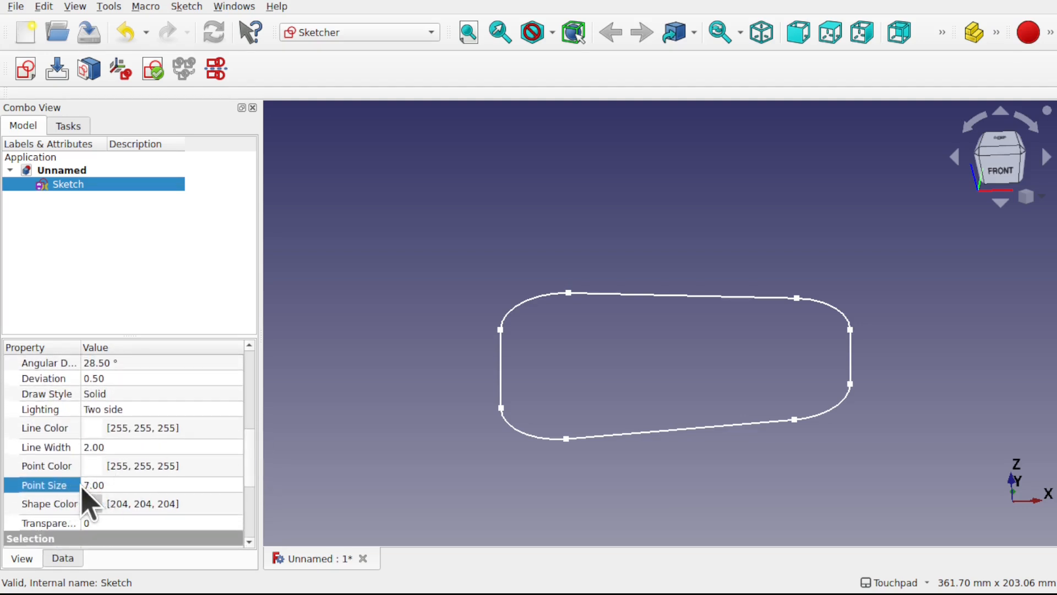
click(127, 447)
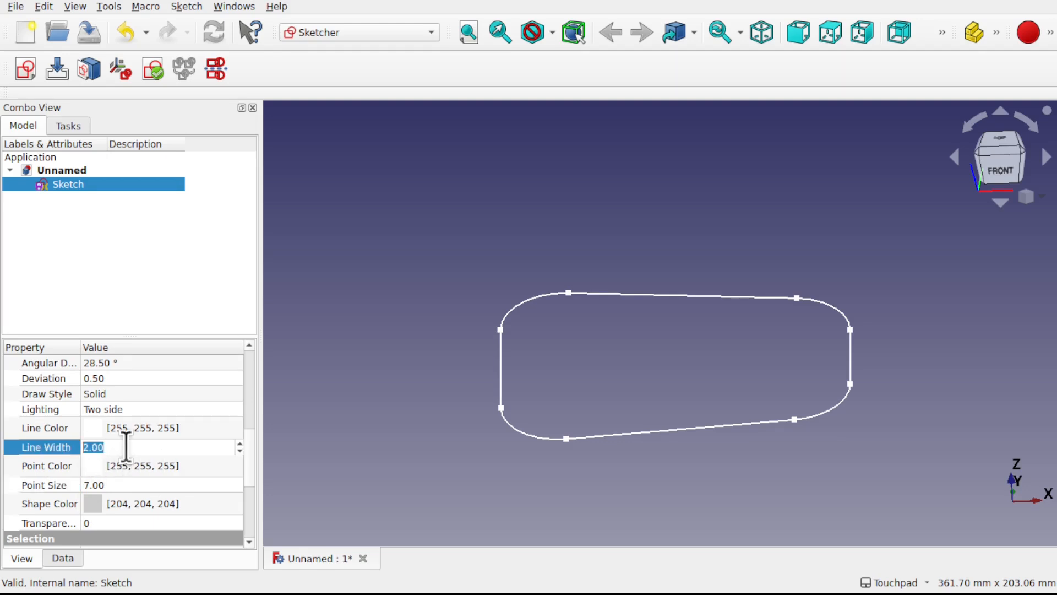
scroll(126, 446, up, 1)
scroll(126, 446, down, 1)
click(436, 350)
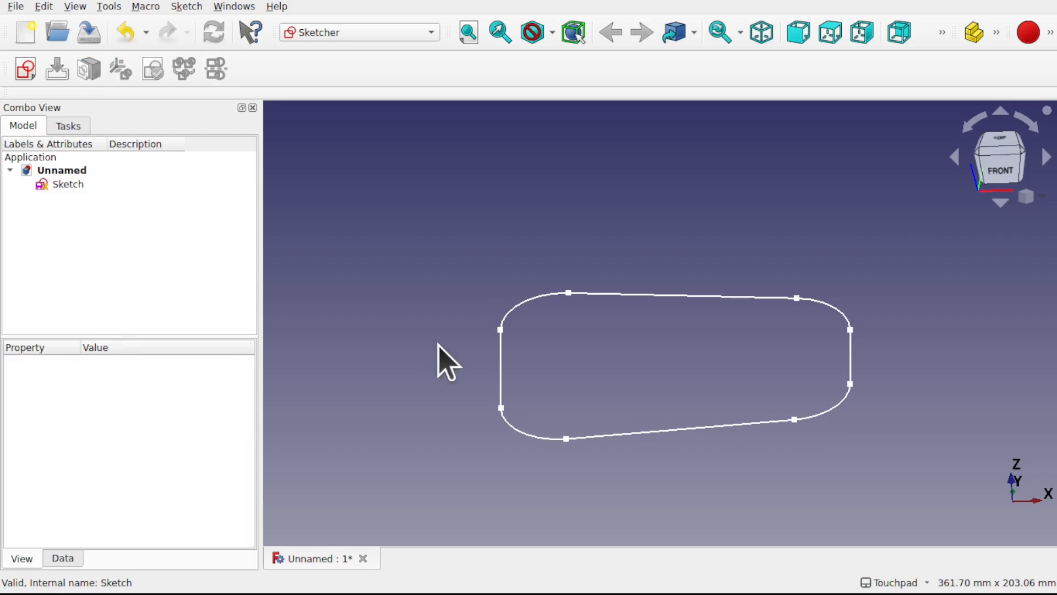
Create a new sketch attached to the lower end vertices of the profile's left and right edges, using the OXY attachment method.
mouse_move(556, 363)
shift+mouse_down()
mouse_move(670, 380)
mouse_move(725, 356)
mouse_move(519, 392)
mouse_move(535, 461)
mouse_move(645, 373)
mouse_move(601, 395)
shift+mouse_up()
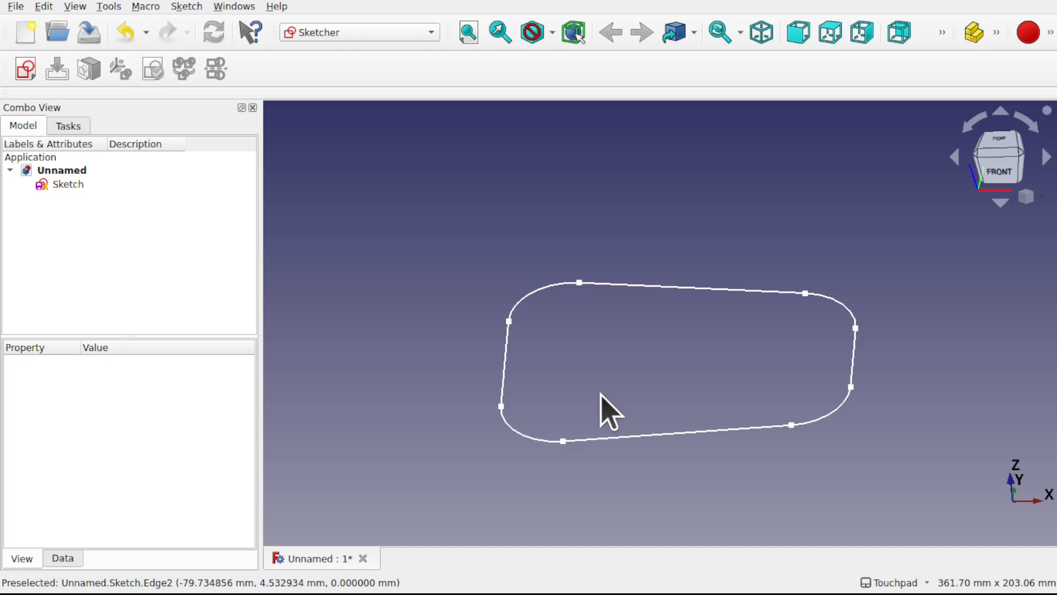
mouse_move(588, 420)
shift+mouse_down()
mouse_move(593, 350)
mouse_move(540, 394)
mouse_move(557, 428)
shift+mouse_up()
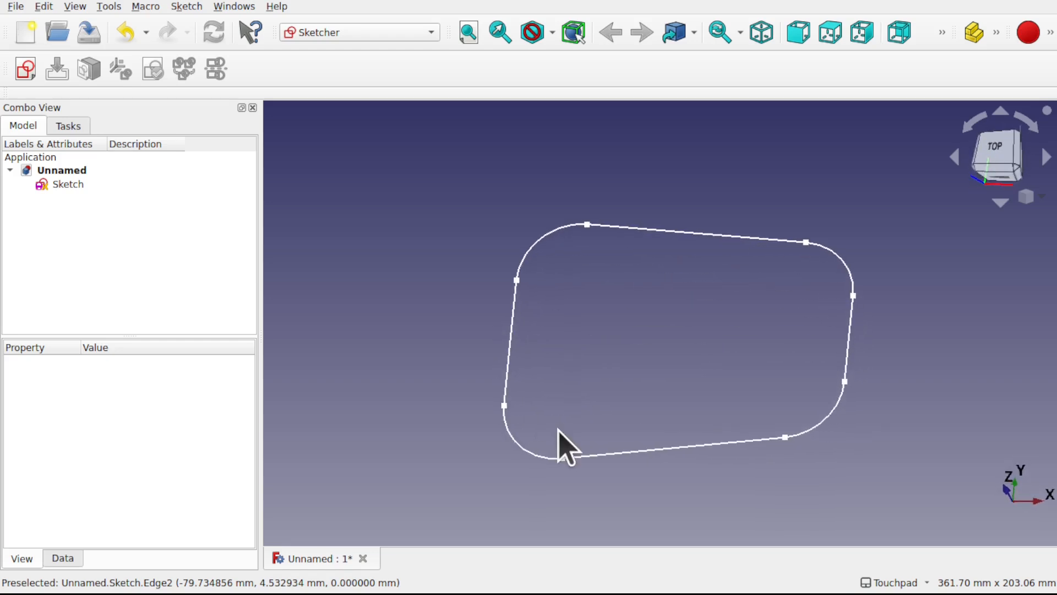
mouse_move(652, 386)
shift+mouse_down()
mouse_move(563, 351)
mouse_move(582, 352)
shift+mouse_up()
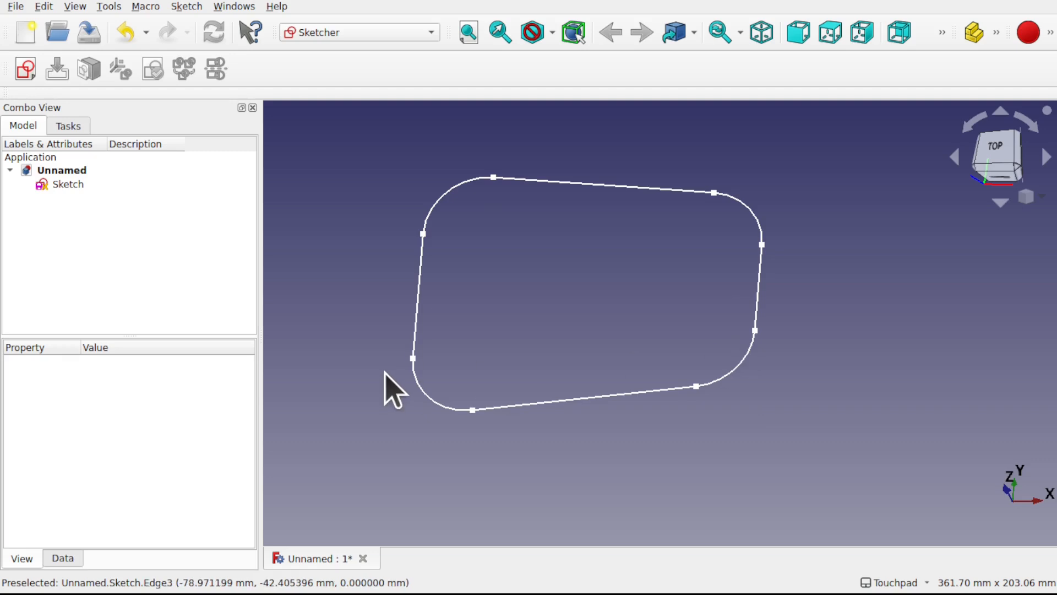
click(414, 359)
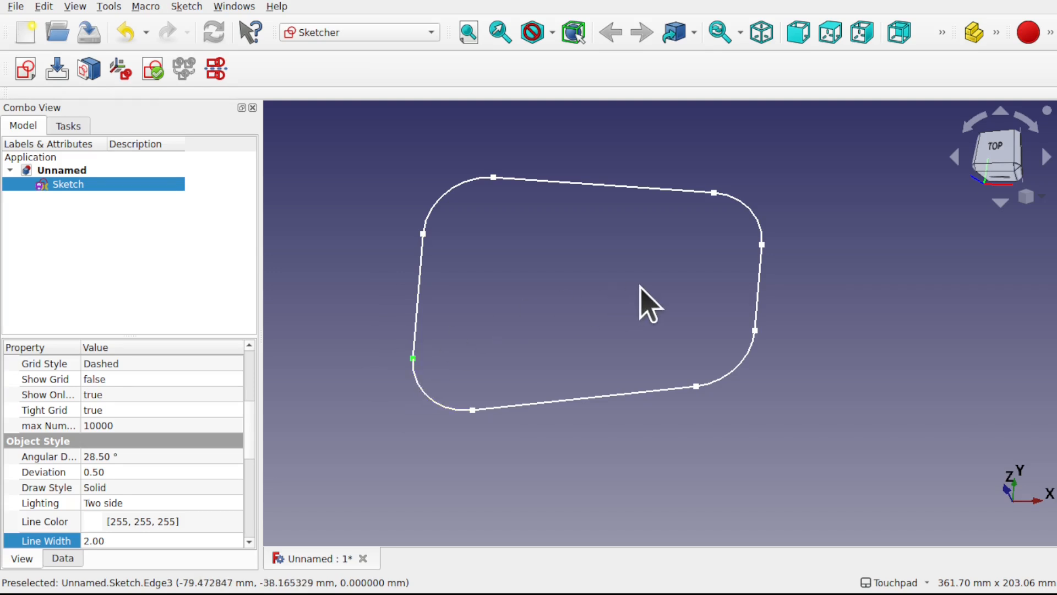
ctrl+click(755, 330)
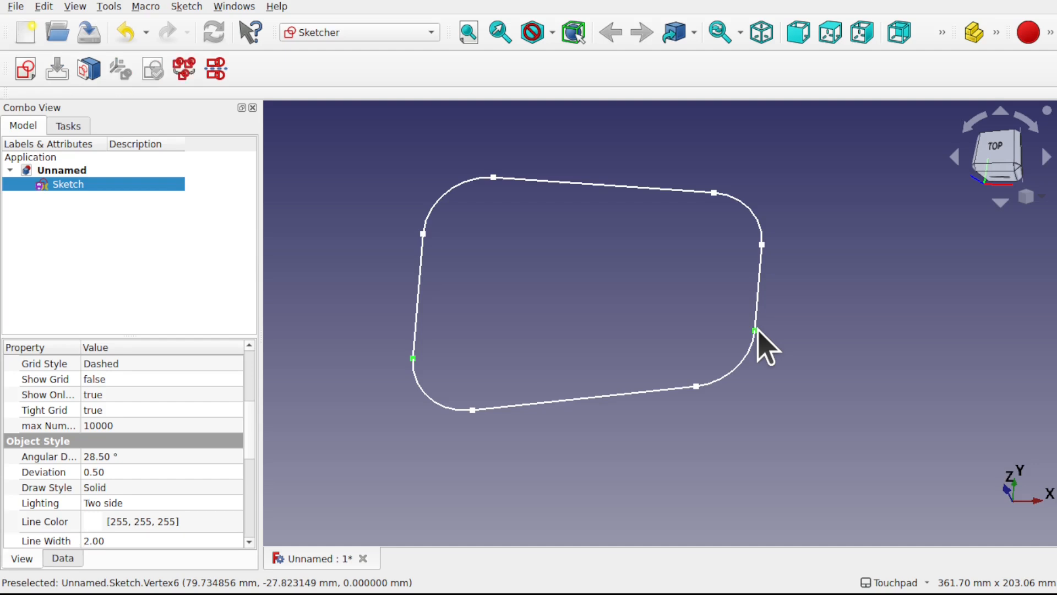
mouse_move(745, 364)
alt+mouse_down()
mouse_move(597, 403)
mouse_move(592, 351)
mouse_move(615, 312)
mouse_move(710, 284)
mouse_move(592, 373)
mouse_move(602, 385)
alt+mouse_up()
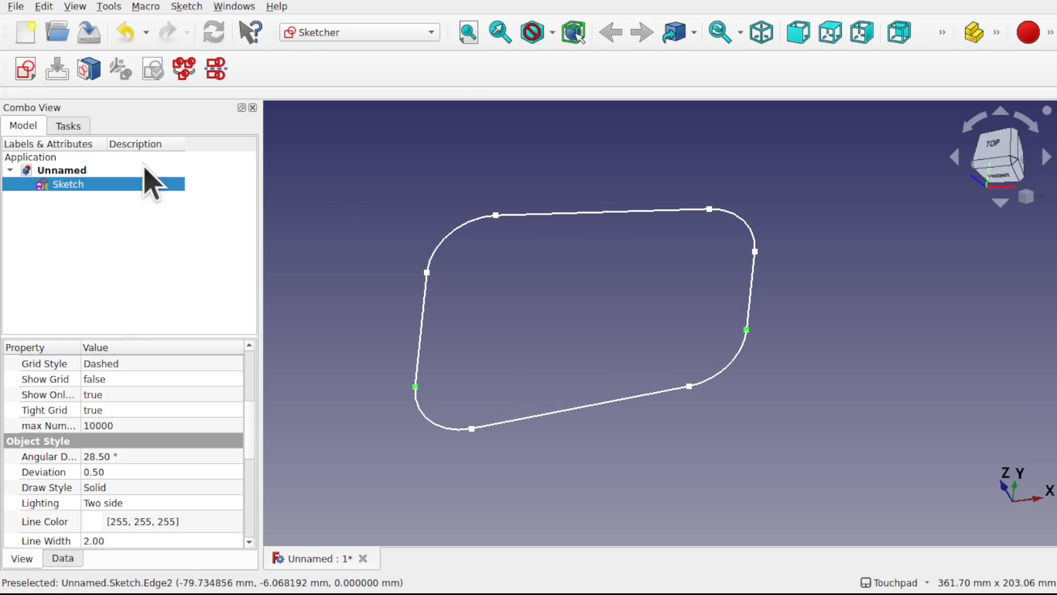
click(24, 71)
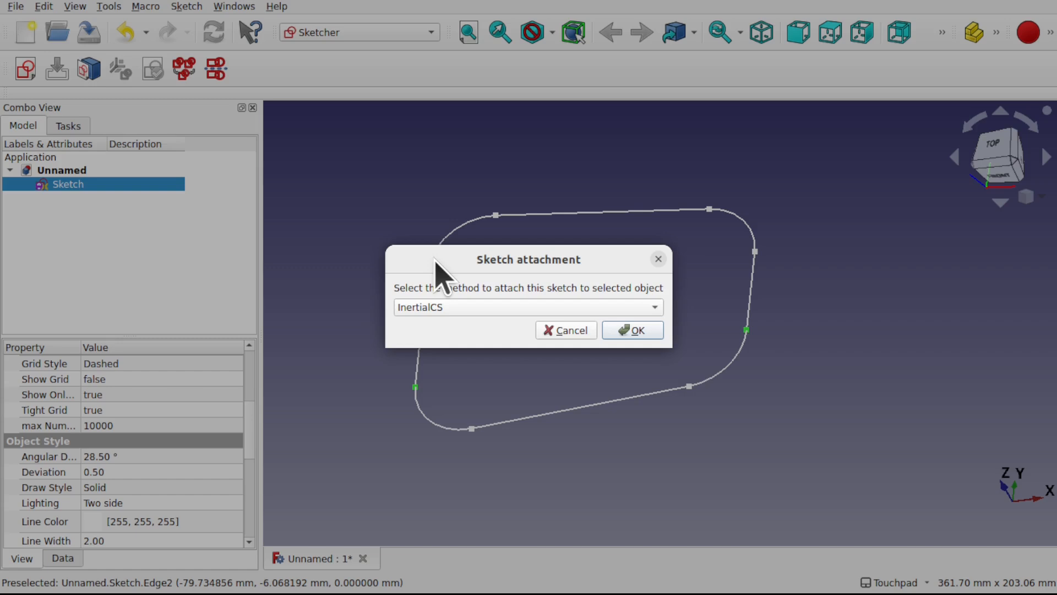
click(482, 304)
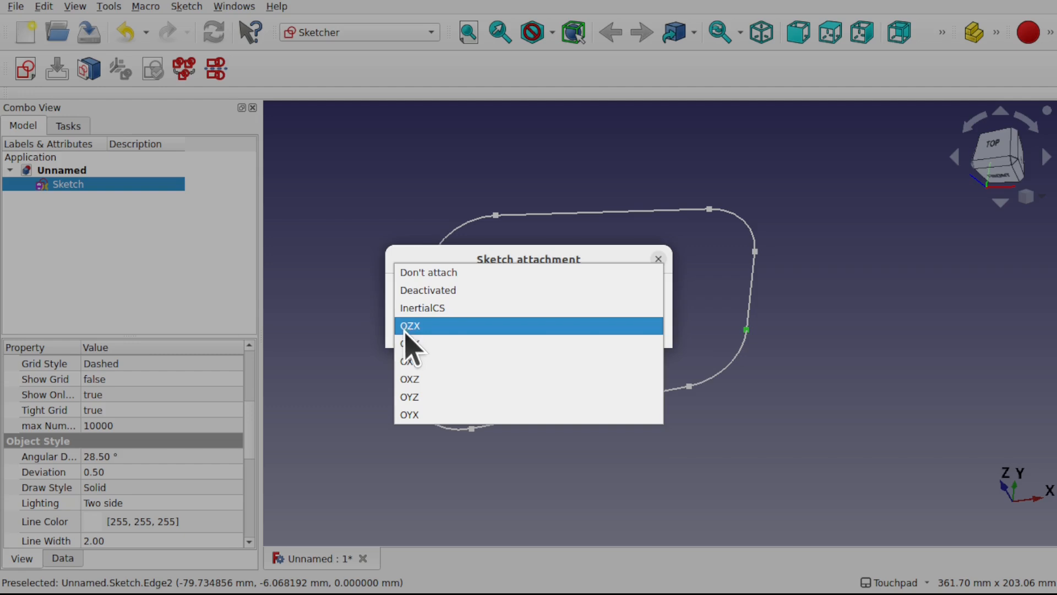
click(411, 369)
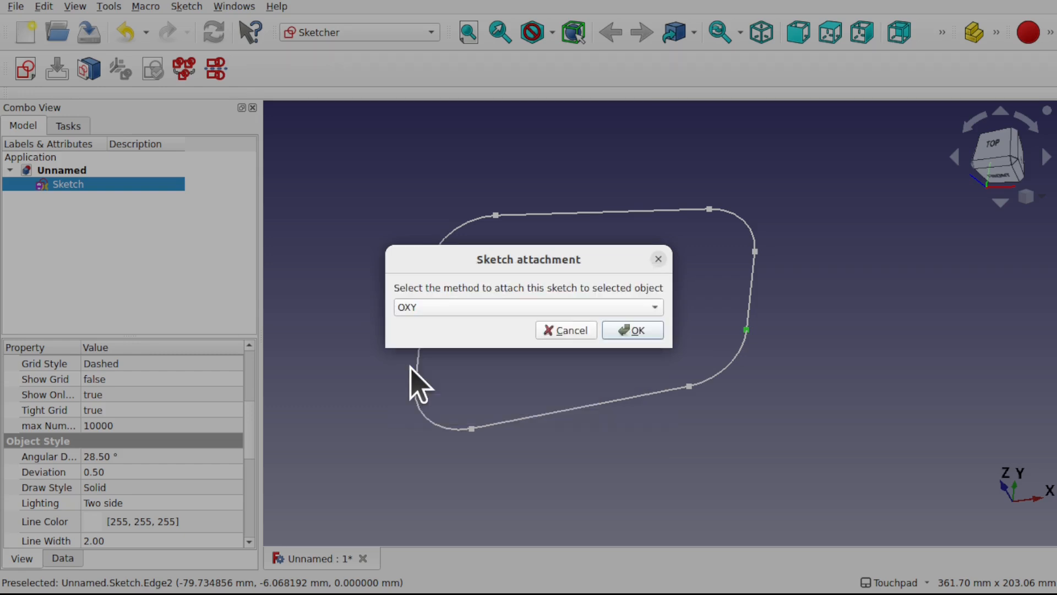
click(628, 329)
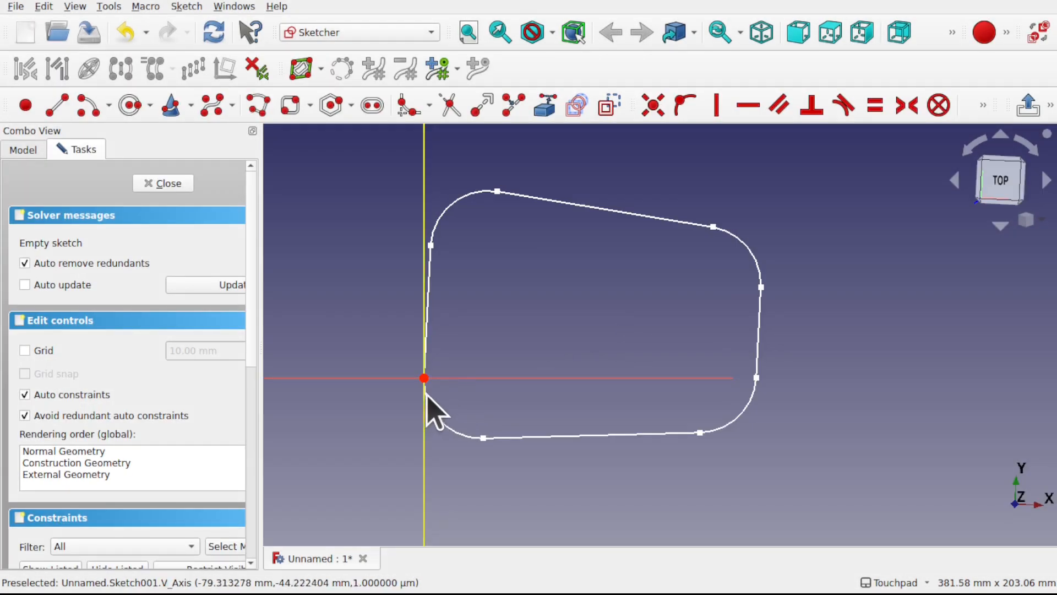
Link the lower end vertex of the profile's right edge into the new sketch as external geometry.
shift+drag(505, 389, 507, 326)
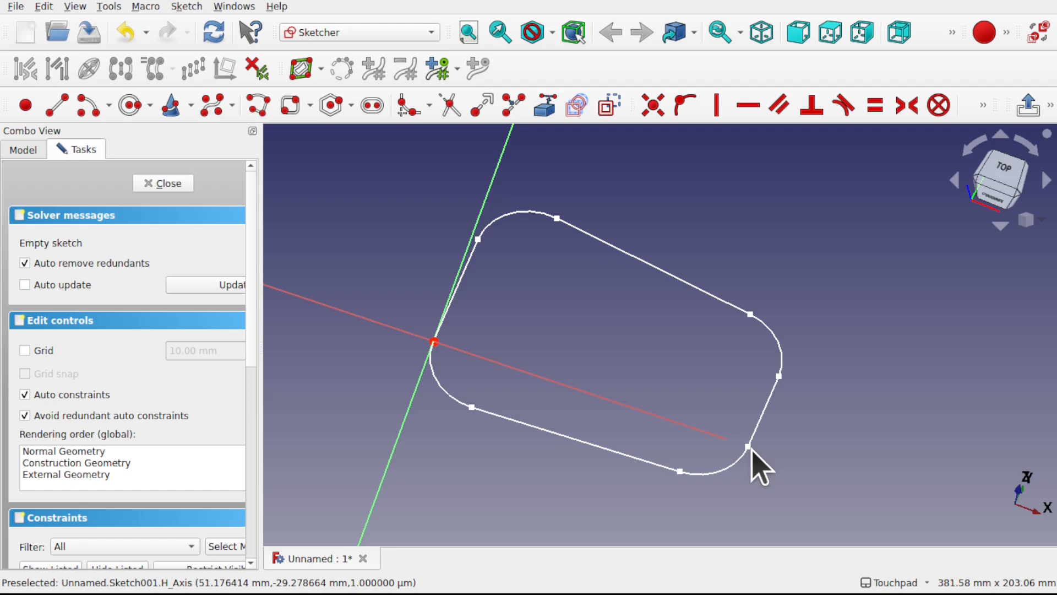
mouse_move(573, 349)
shift+mouse_down()
mouse_move(523, 405)
mouse_move(481, 391)
mouse_move(501, 430)
mouse_move(533, 385)
mouse_move(465, 415)
shift+mouse_up()
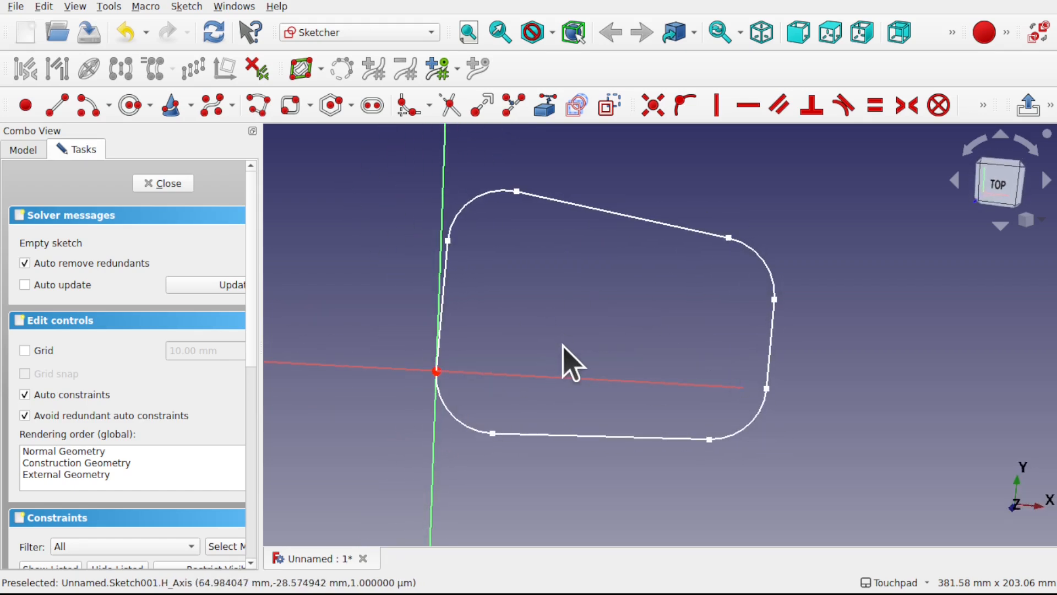
mouse_move(625, 417)
shift+mouse_down()
mouse_move(663, 338)
mouse_move(681, 406)
shift+mouse_up()
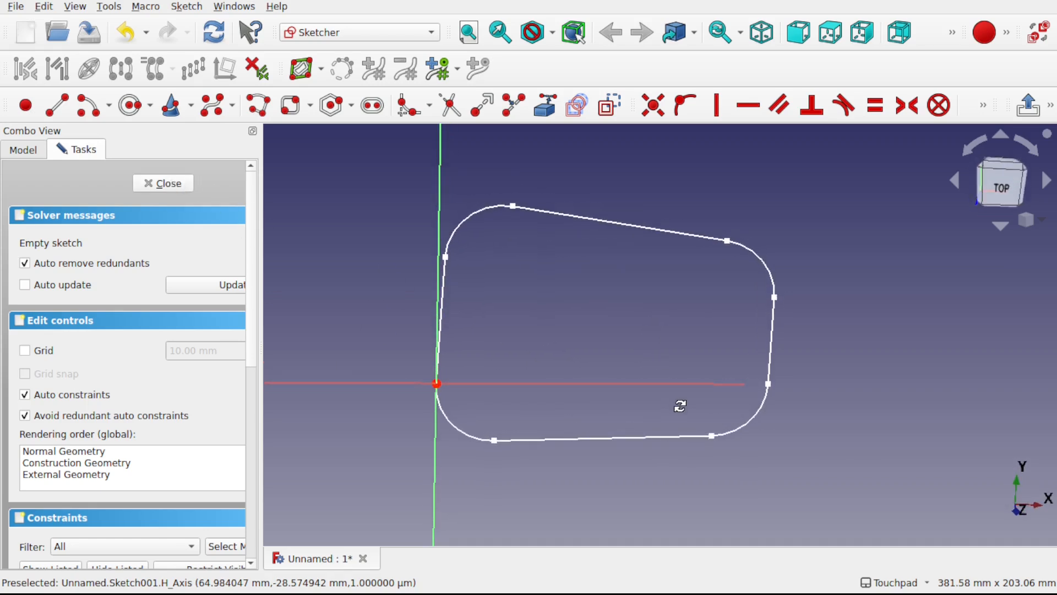
click(543, 117)
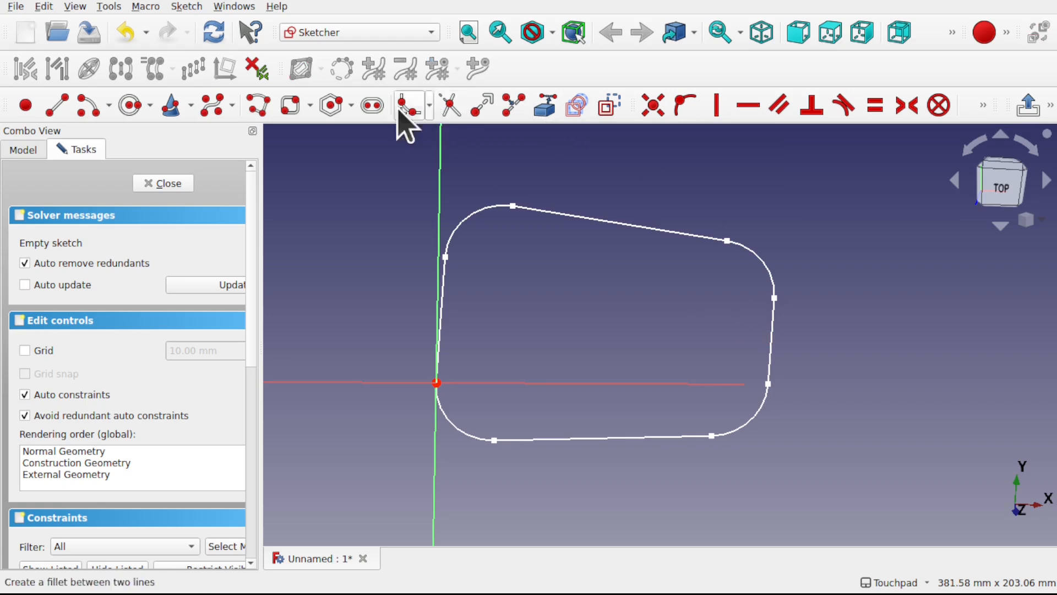
click(180, 8)
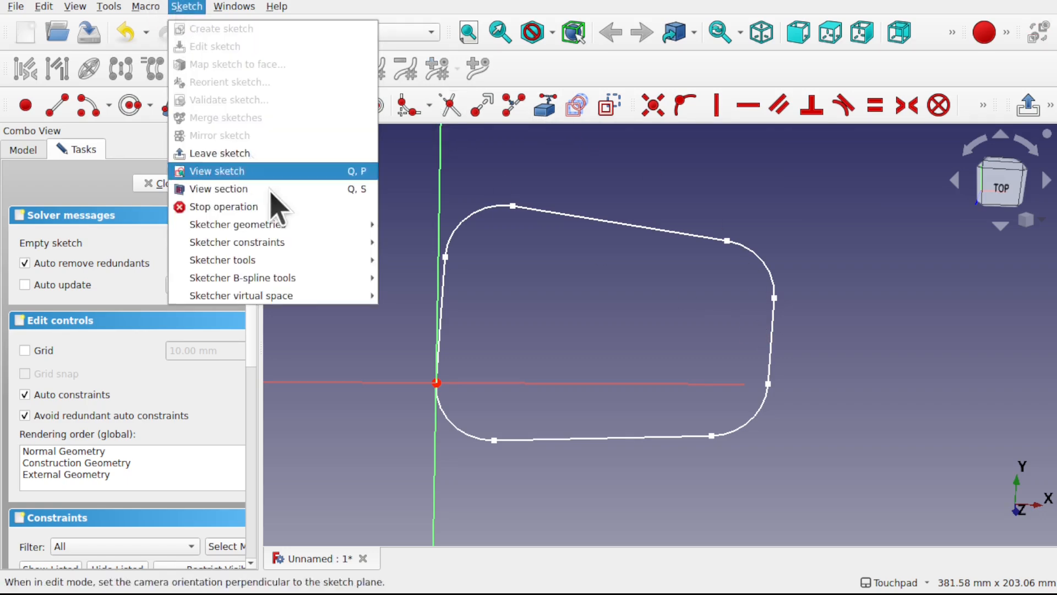
mouse_move(318, 224)
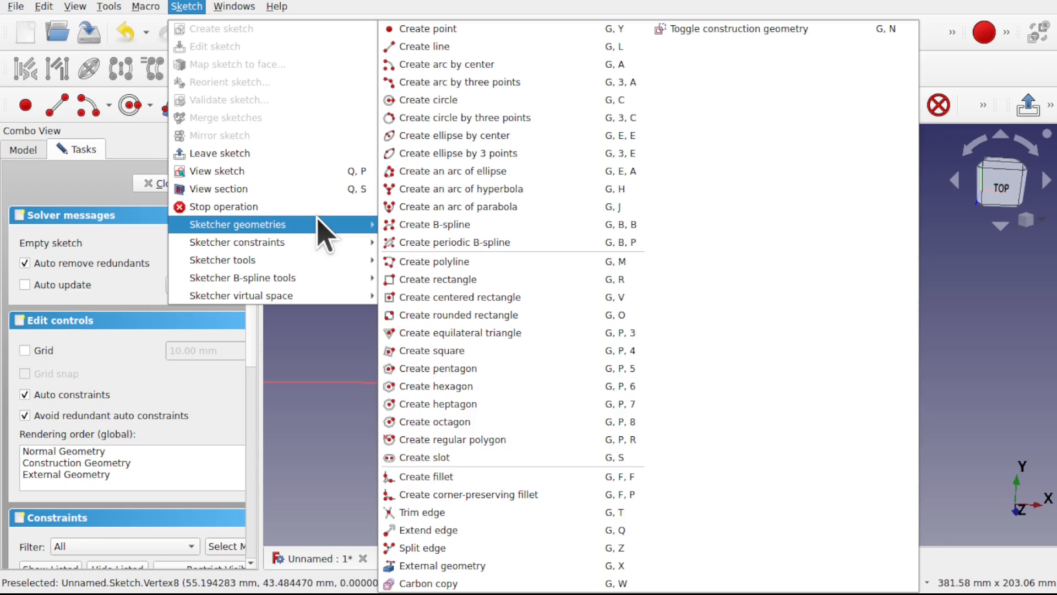
click(502, 569)
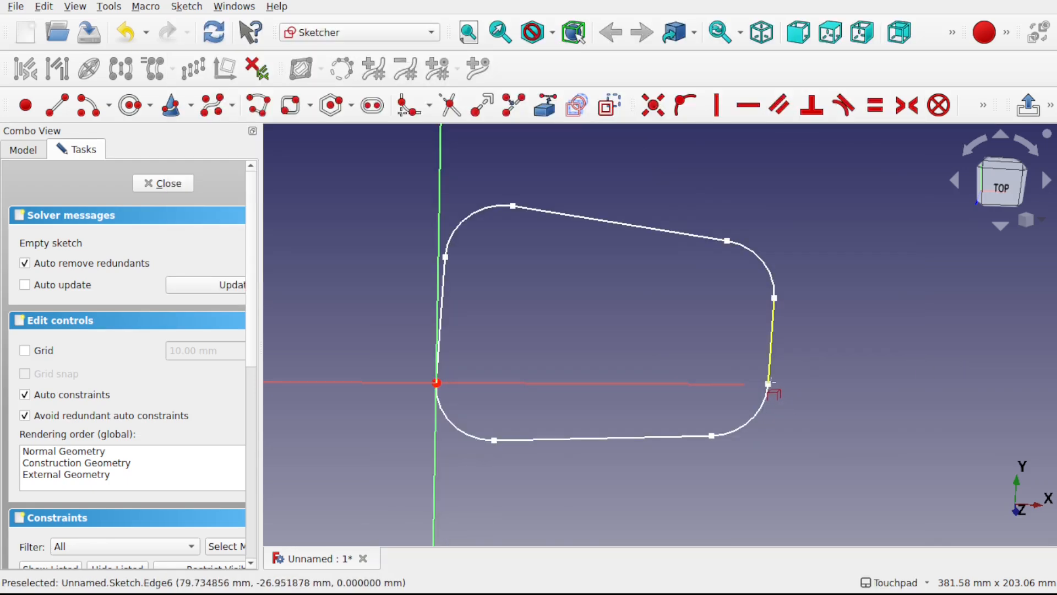
click(769, 384)
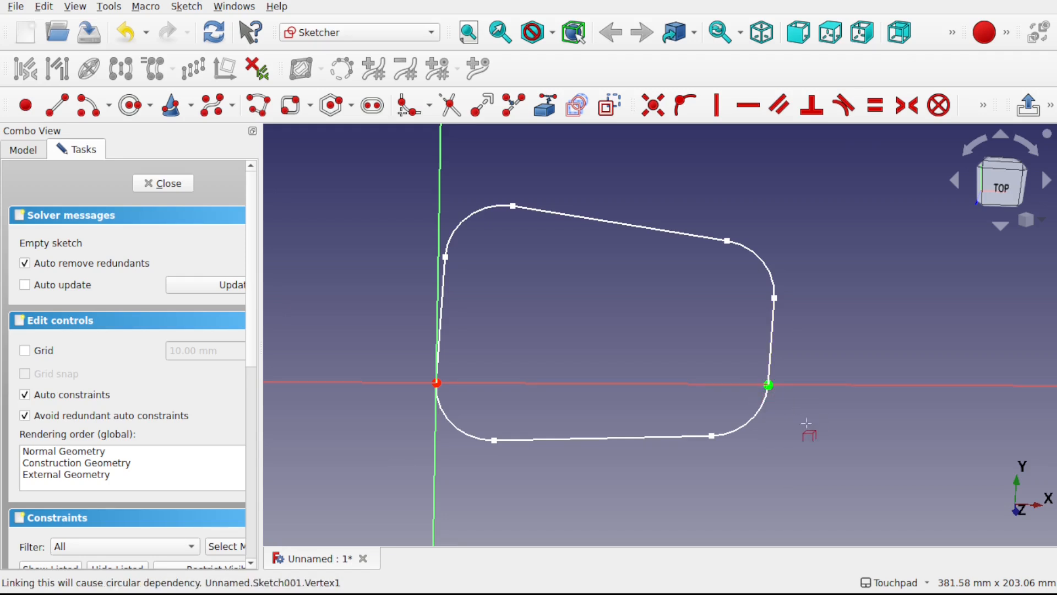
Draw a three-point arc from the sketch origin to the external vertex, bulging into the profile, and close the sketch.
click(109, 106)
click(104, 147)
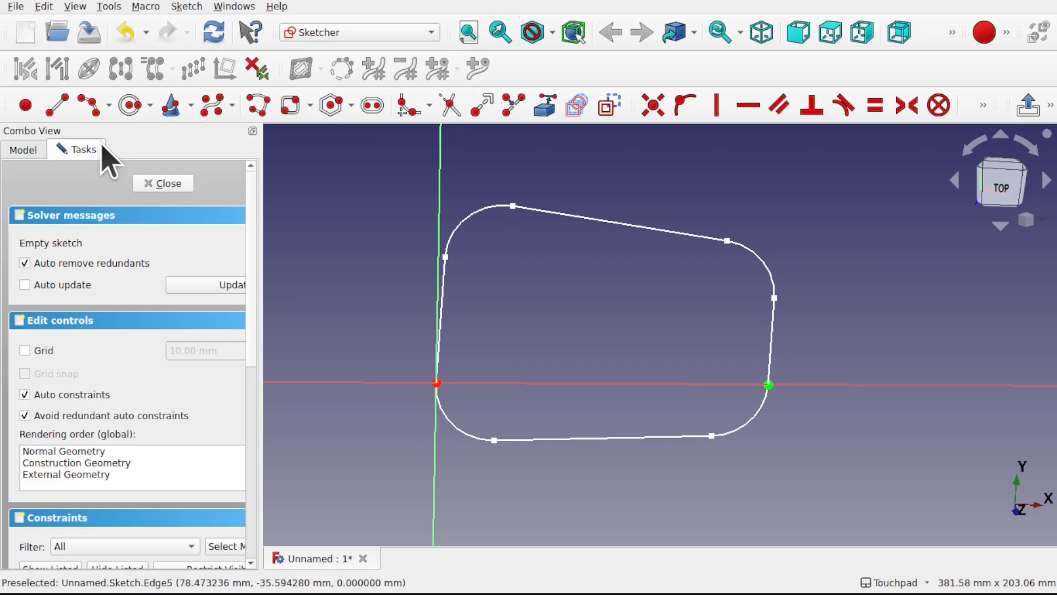
click(436, 381)
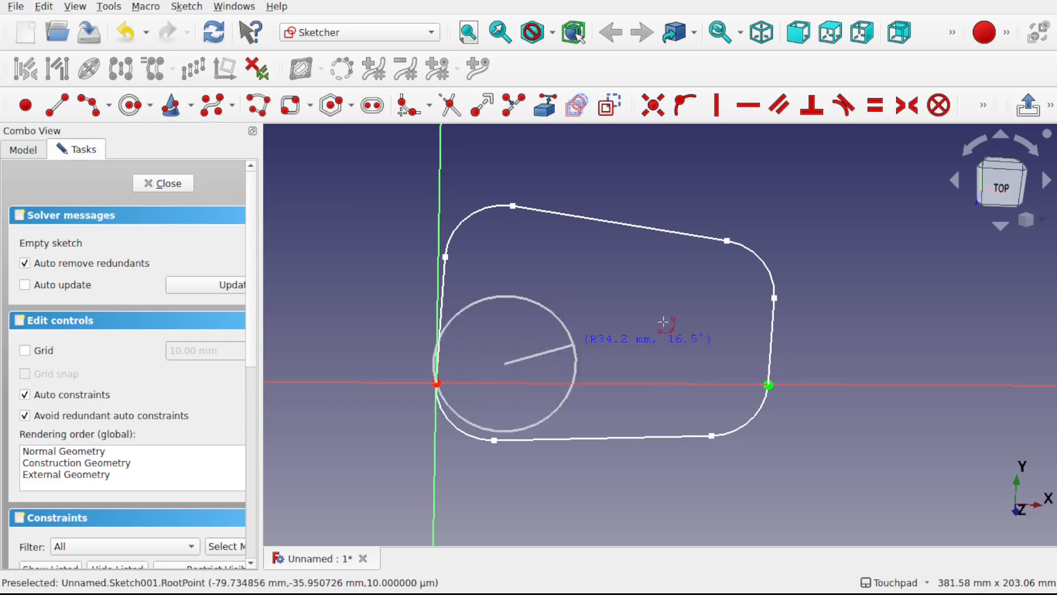
click(769, 385)
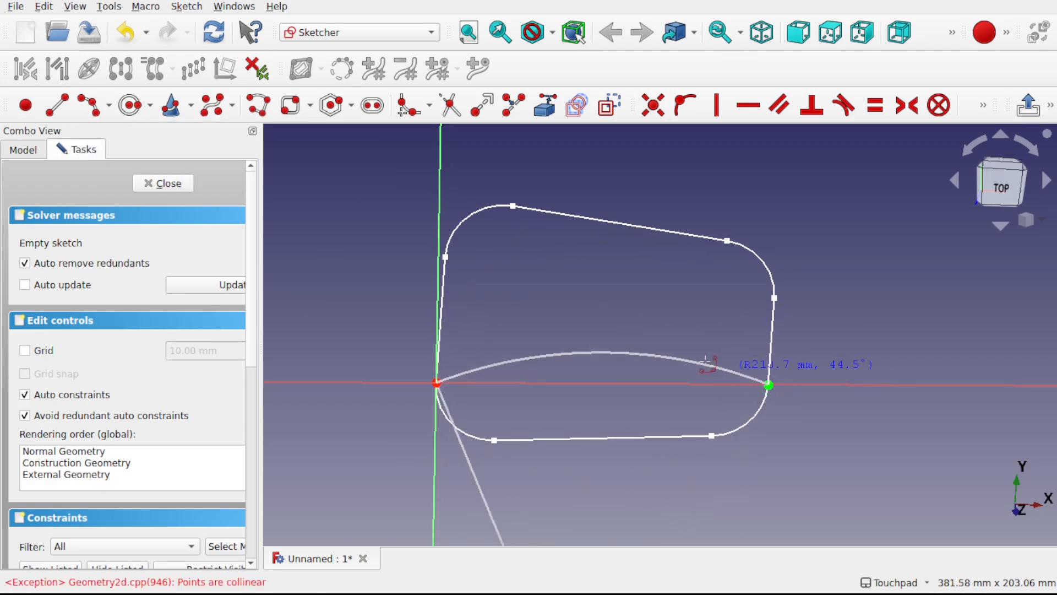
click(645, 339)
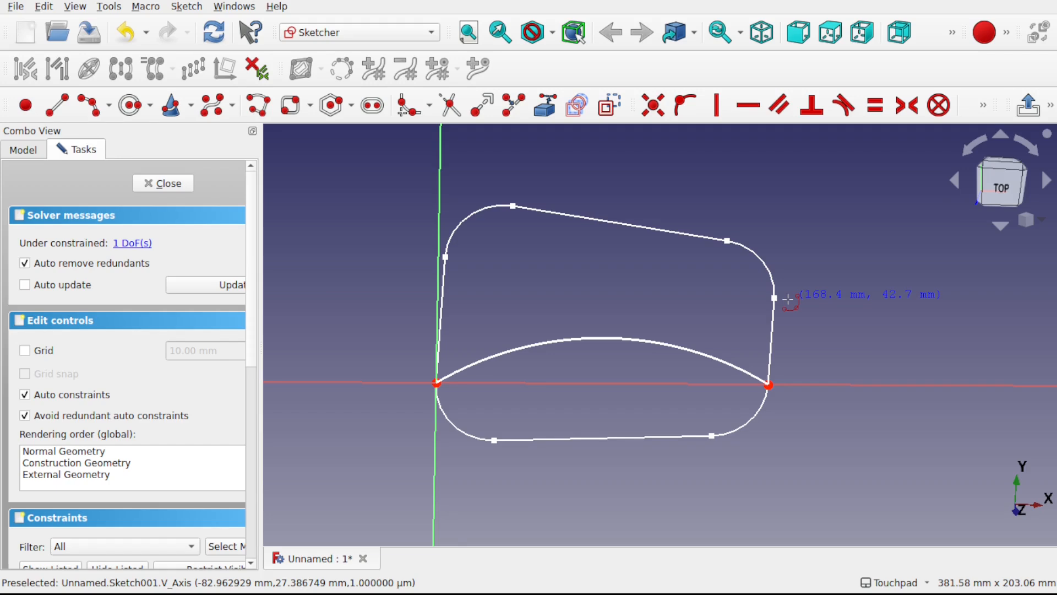
mouse_move(561, 342)
shift+mouse_down()
mouse_move(760, 359)
mouse_move(694, 359)
shift+mouse_up()
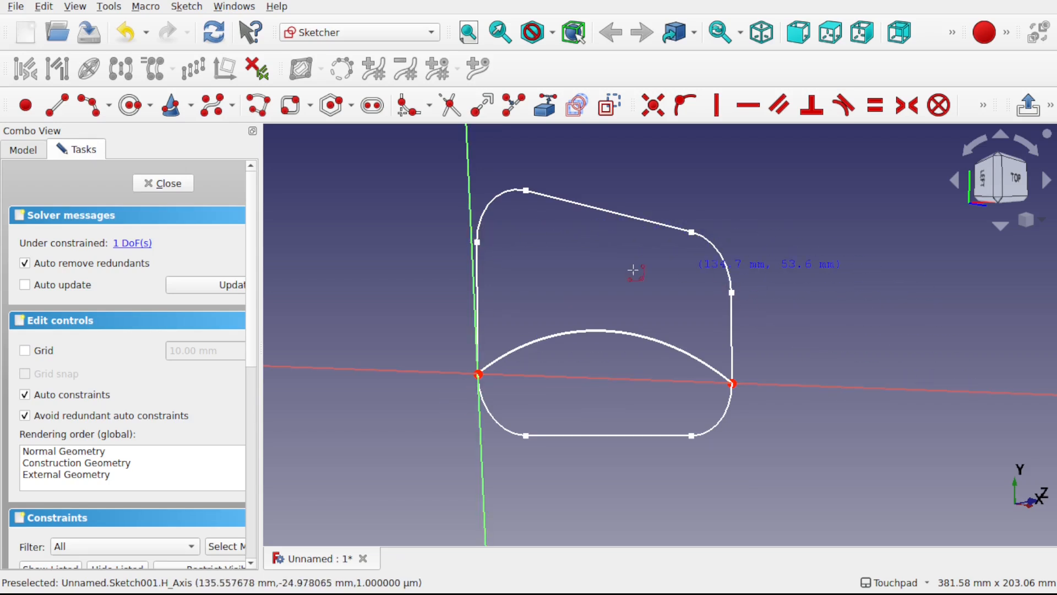
click(165, 184)
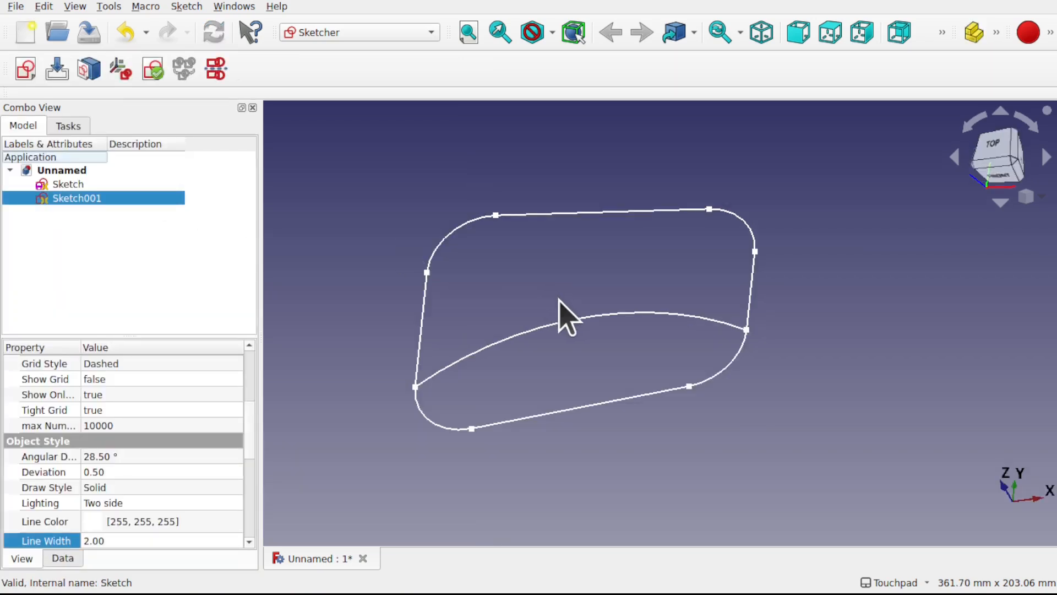
Rename the new arc sketch as SurfaceProfile.
right_click(89, 197)
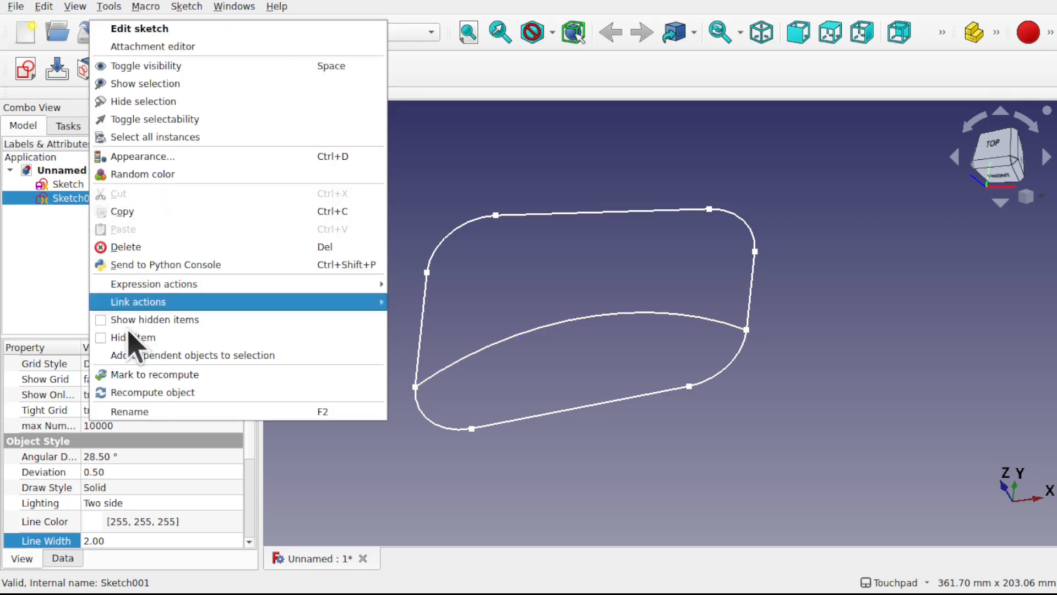
click(184, 414)
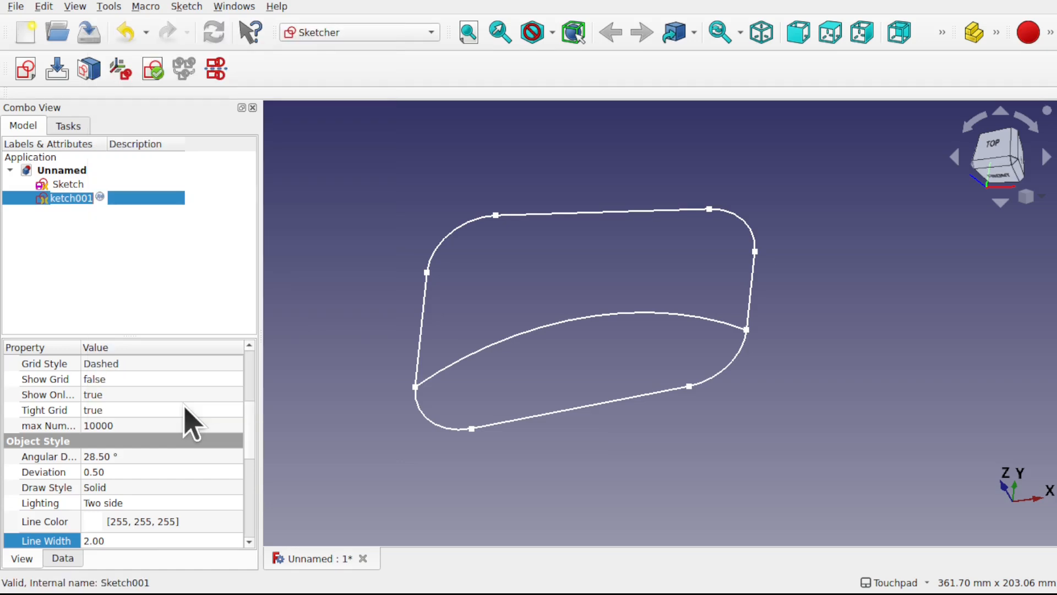
text(Su)
key(Return)
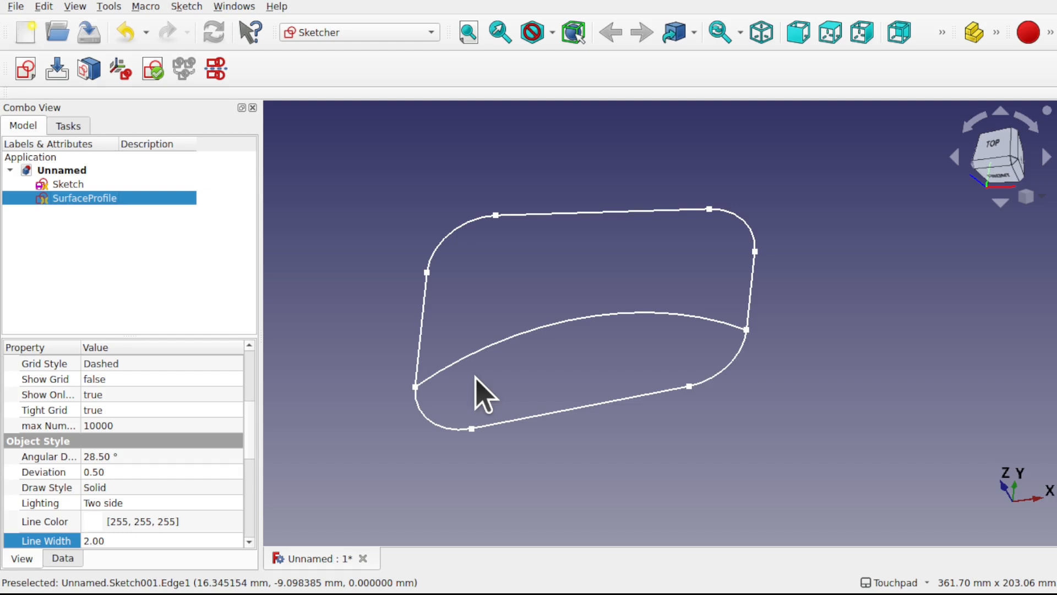
Try different attachment offset angles for the SurfaceProfile sketch, including 22° and 25°, and set the angle back to 0°.
mouse_move(584, 408)
alt+mouse_down()
mouse_move(731, 339)
mouse_move(795, 348)
mouse_move(780, 356)
alt+mouse_up()
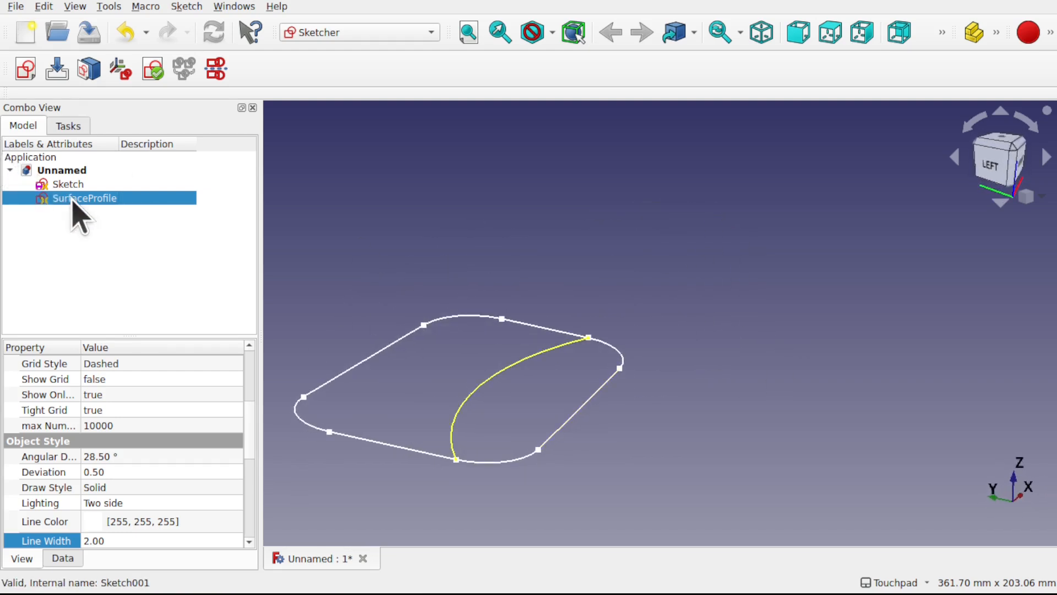
click(62, 559)
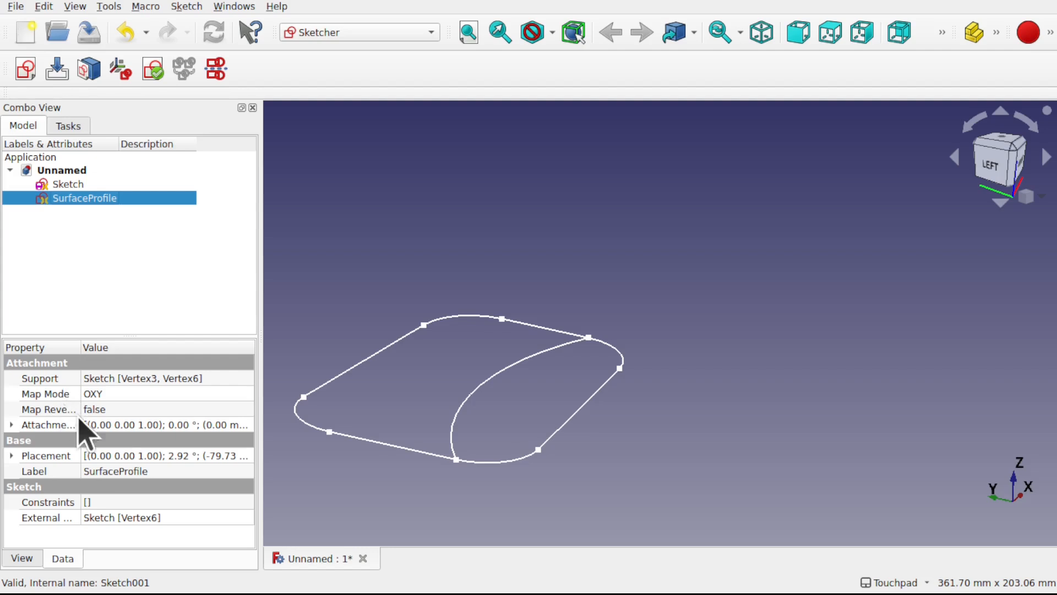
click(11, 425)
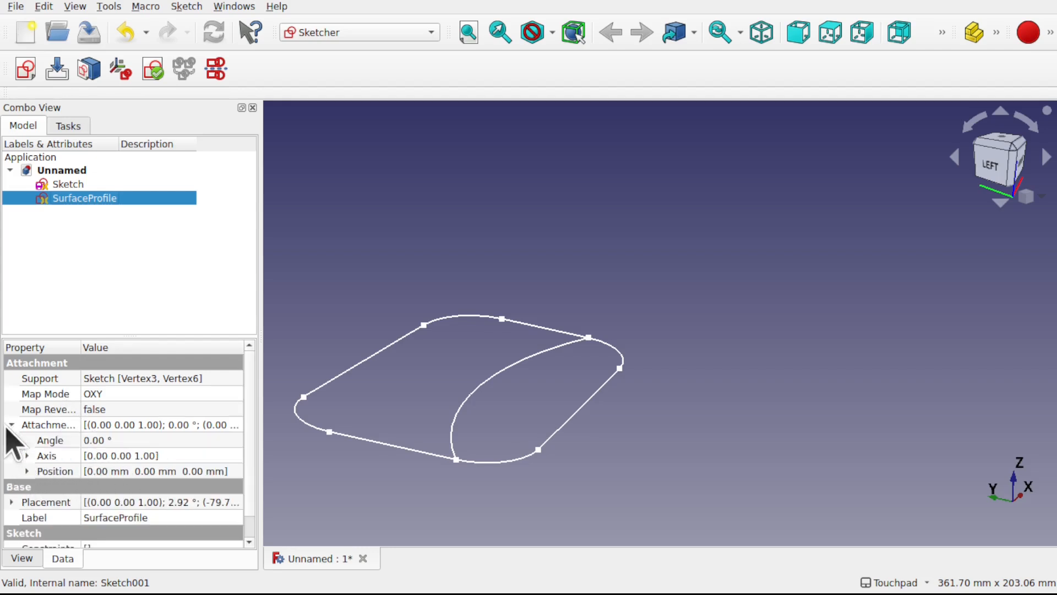
click(146, 440)
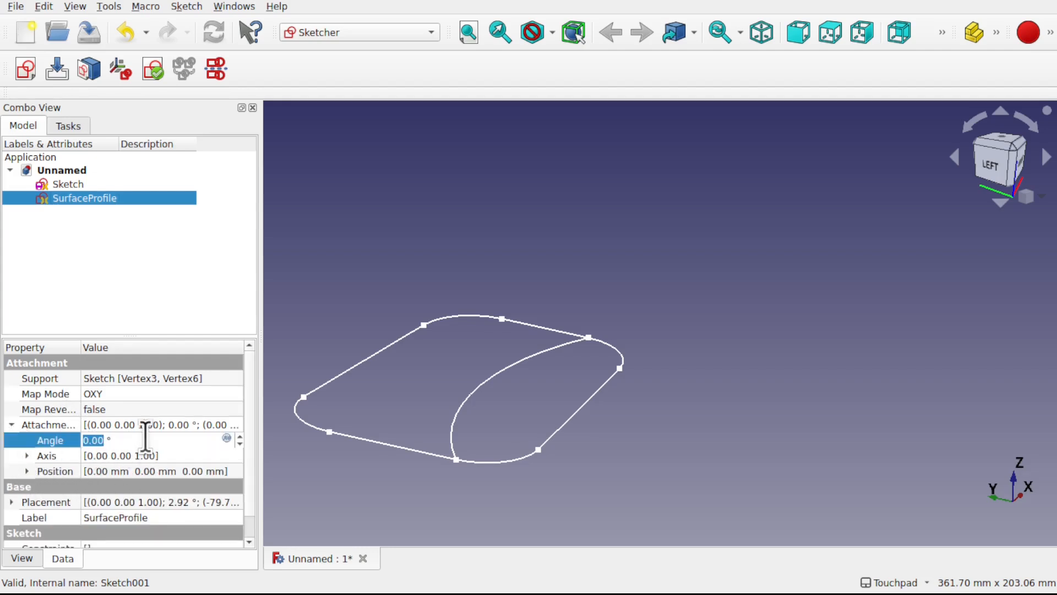
scroll(145, 441, up, 20)
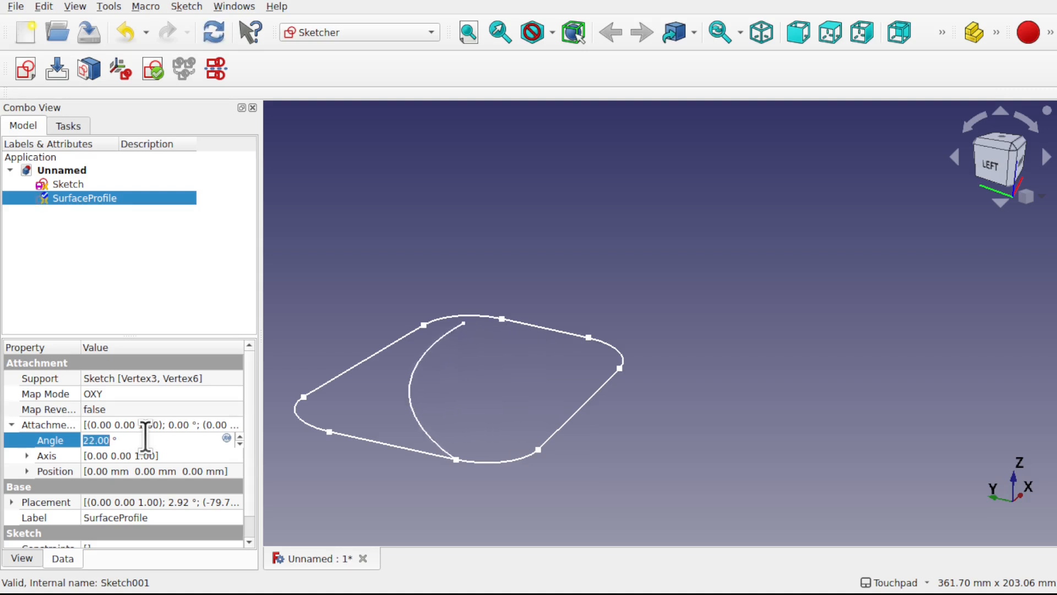
scroll(145, 441, down, 20)
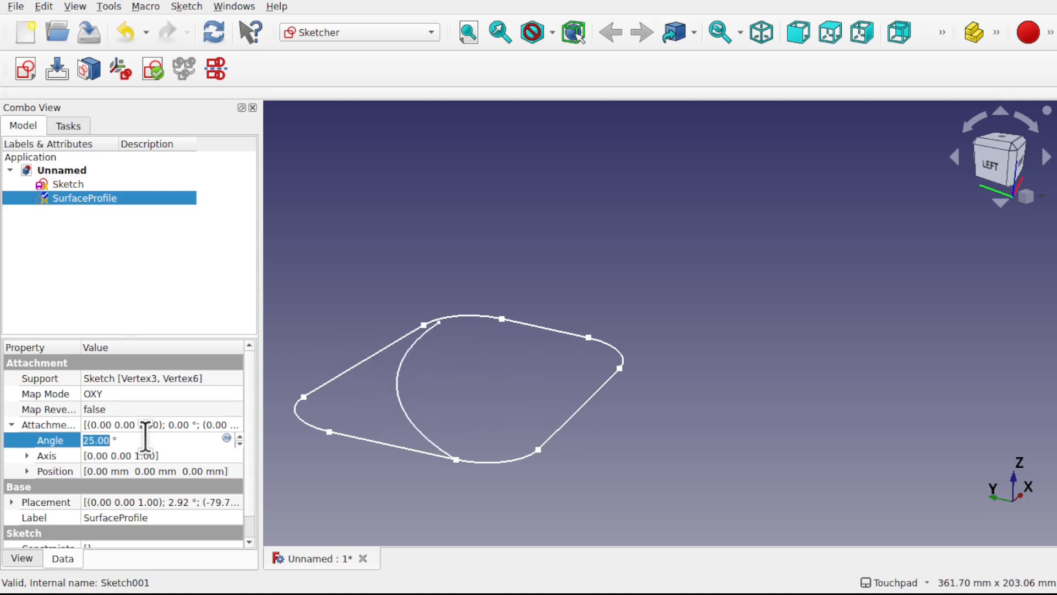
scroll(146, 440, down, 9)
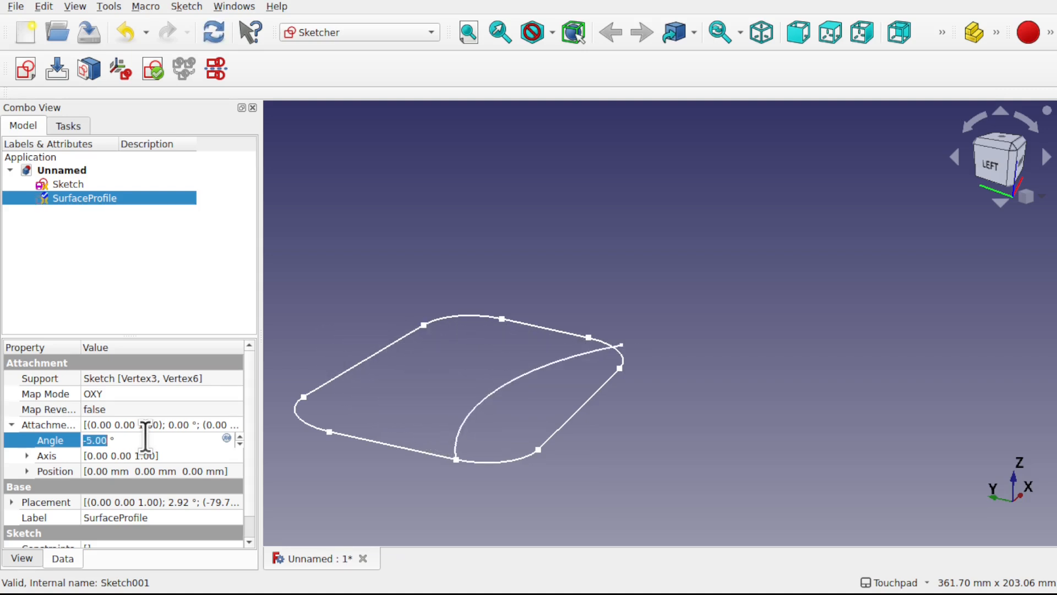
text(0)
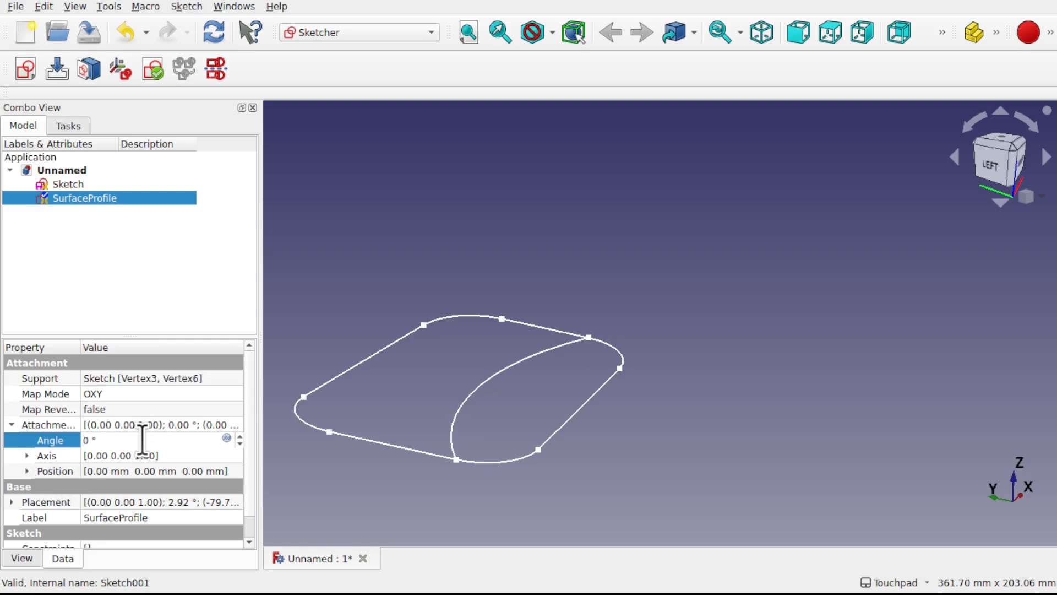
Edit the SurfaceProfile sketch's attachment so that its offset is rotated 45° around the x-axis.
click(132, 394)
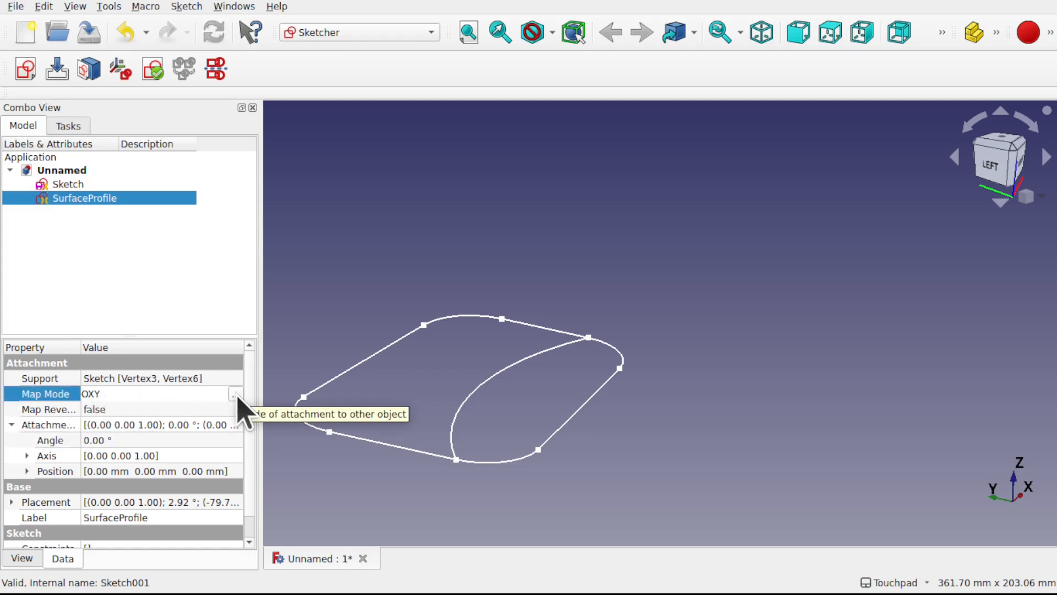
click(234, 394)
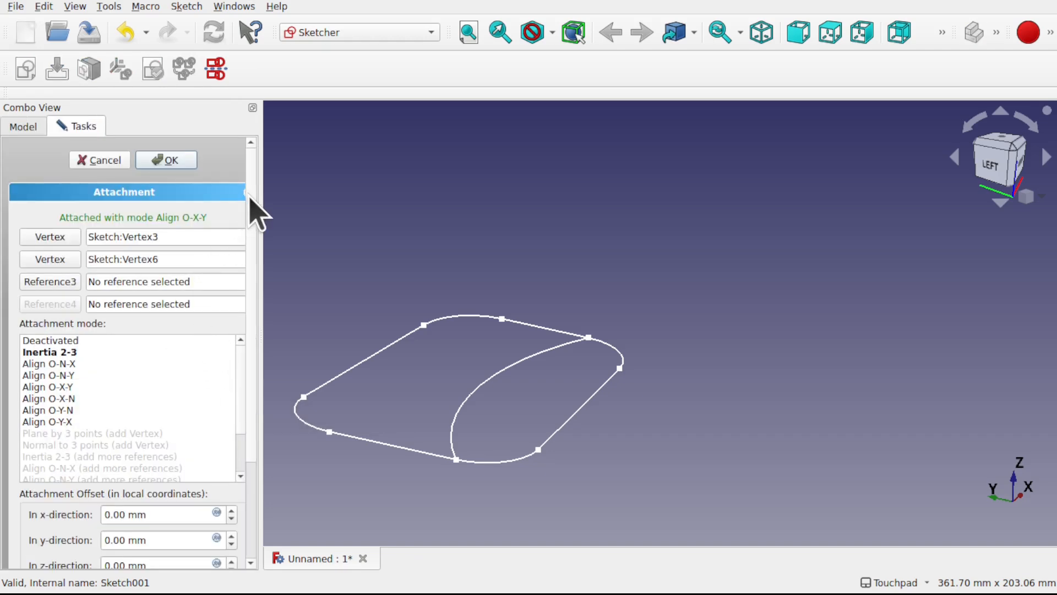
scroll(254, 213, down, 4)
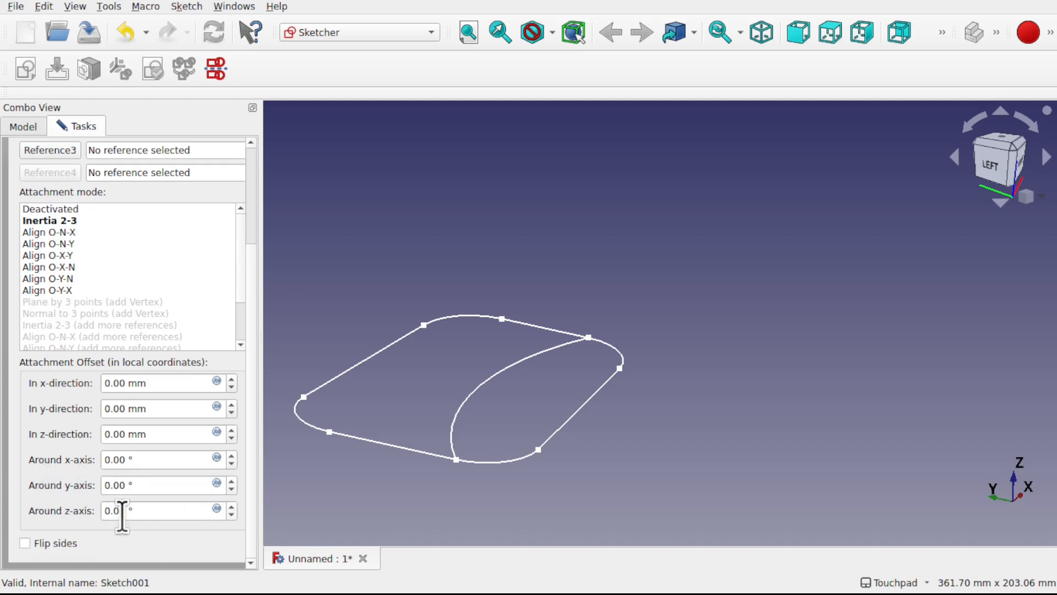
click(142, 459)
key(Up)
key(Up)
key(Up)
key(Up)
key(Up)
key(Up)
key(Up)
key(Up)
key(Up)
key(Up)
key(Up)
key(Up)
key(Up)
key(Up)
key(Up)
key(Up)
key(Up)
key(Up)
key(Up)
key(Up)
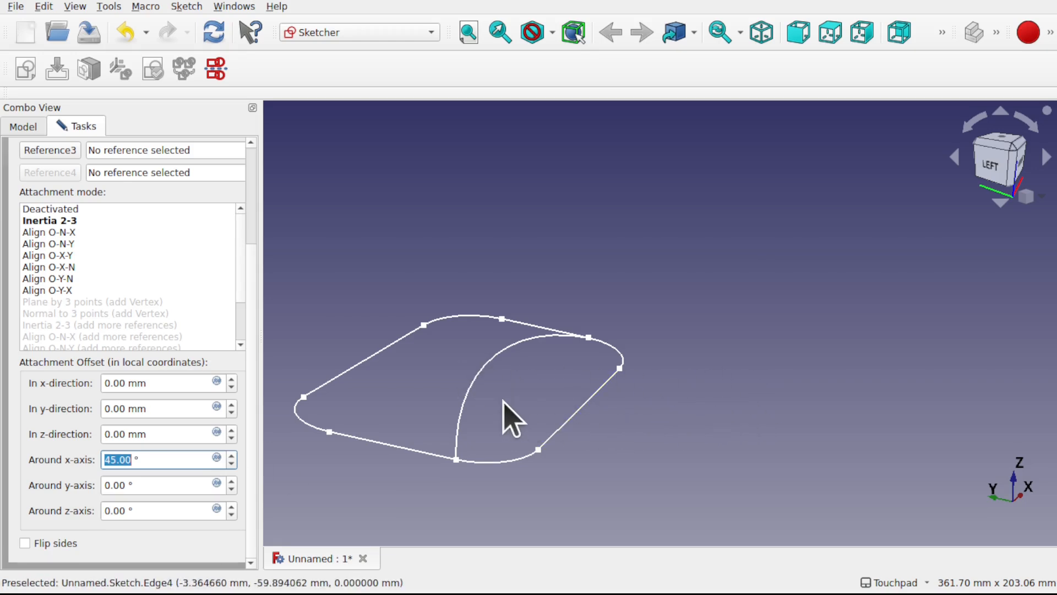
Try shifting the SurfaceProfile sketch with an attachment offset in the z-direction and set that offset back to 0 mm.
mouse_move(398, 460)
alt+mouse_down()
mouse_move(540, 432)
mouse_move(526, 440)
alt+mouse_up()
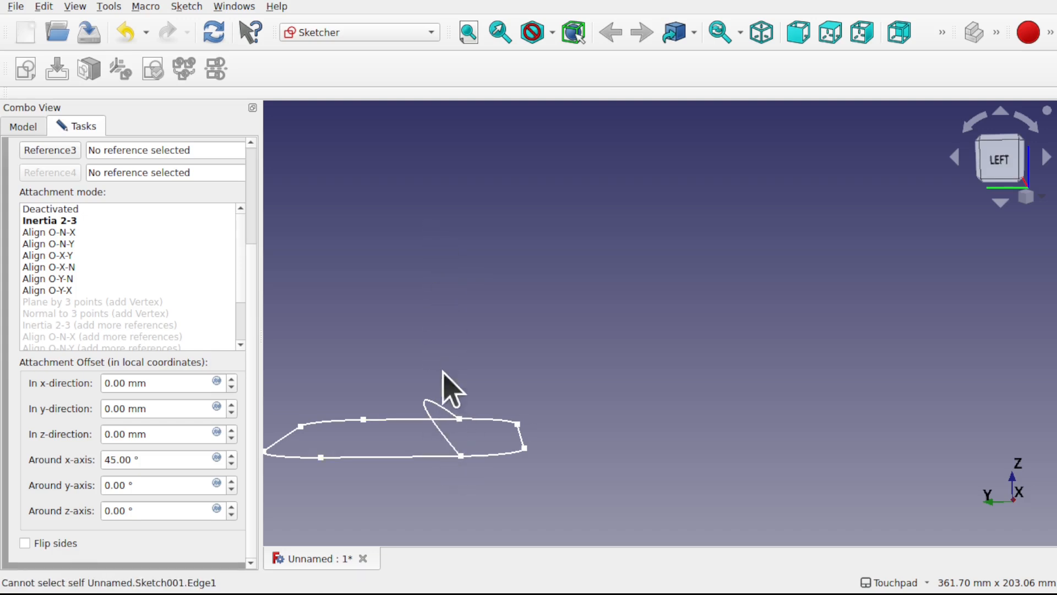
click(441, 458)
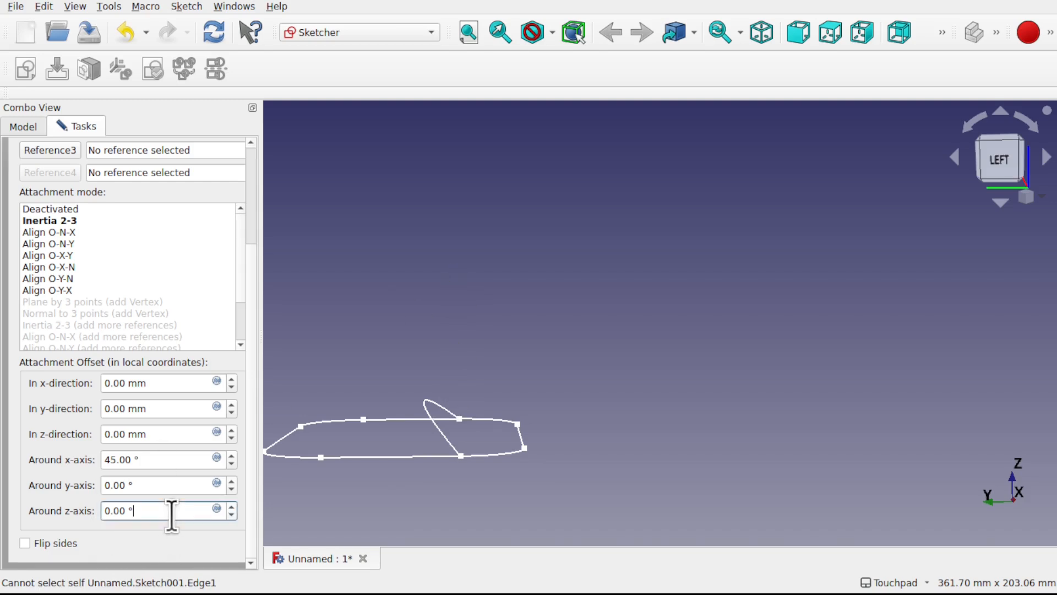
click(173, 436)
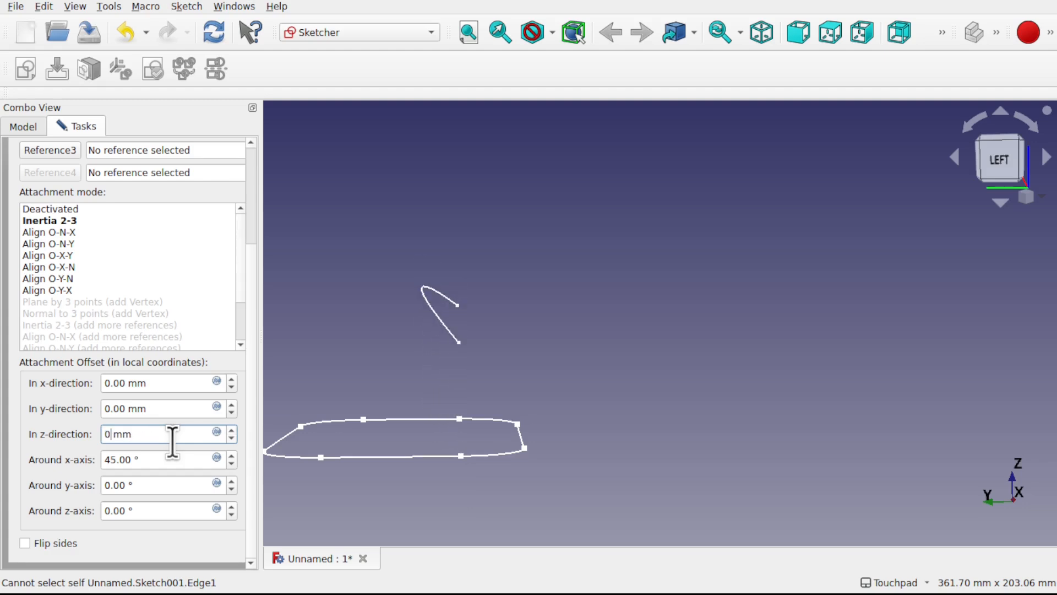
click(326, 391)
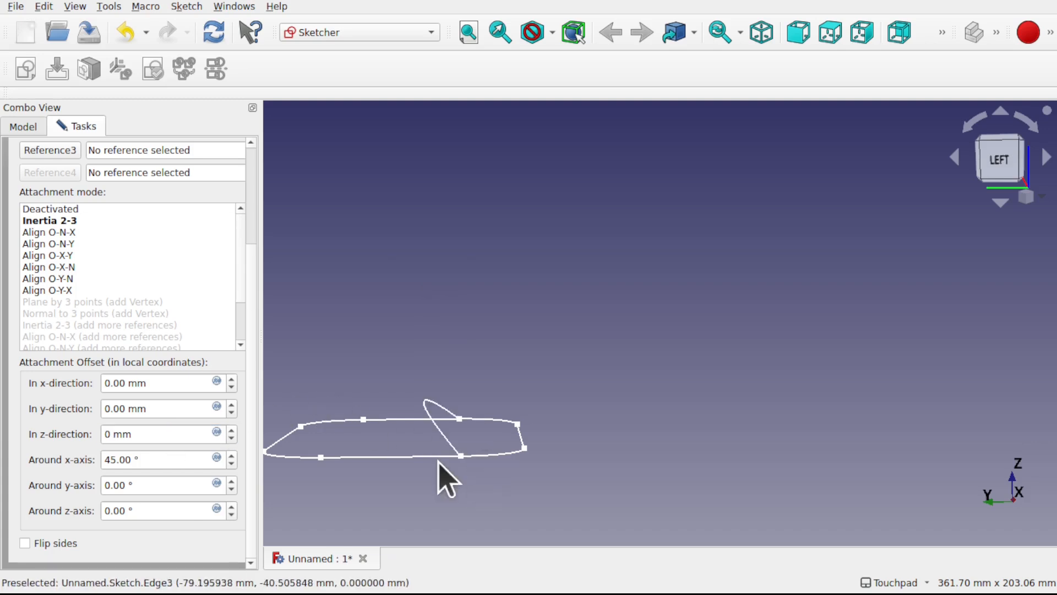
Accept the edited attachment settings of the SurfaceProfile sketch.
scroll(255, 207, up, 3)
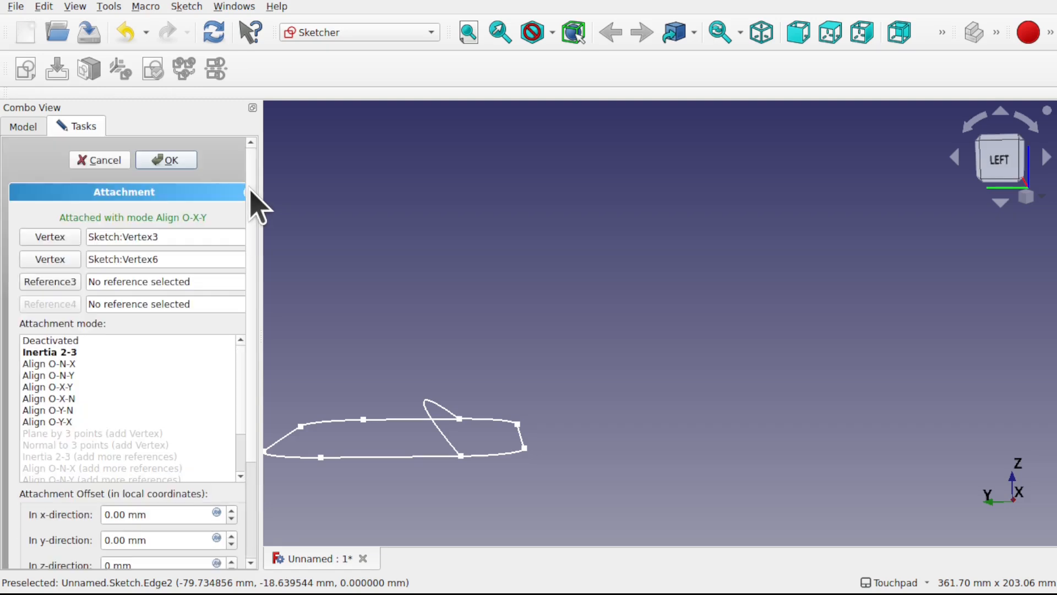
click(177, 163)
Create a new sketch attached to the upper end vertices of the profile's left and right edges, using the OXZ attachment method.
mouse_move(448, 337)
alt+mouse_down()
mouse_move(412, 453)
mouse_move(394, 455)
mouse_move(606, 314)
alt+mouse_up()
mouse_move(498, 462)
alt+mouse_down()
mouse_move(680, 335)
mouse_move(575, 377)
alt+mouse_up()
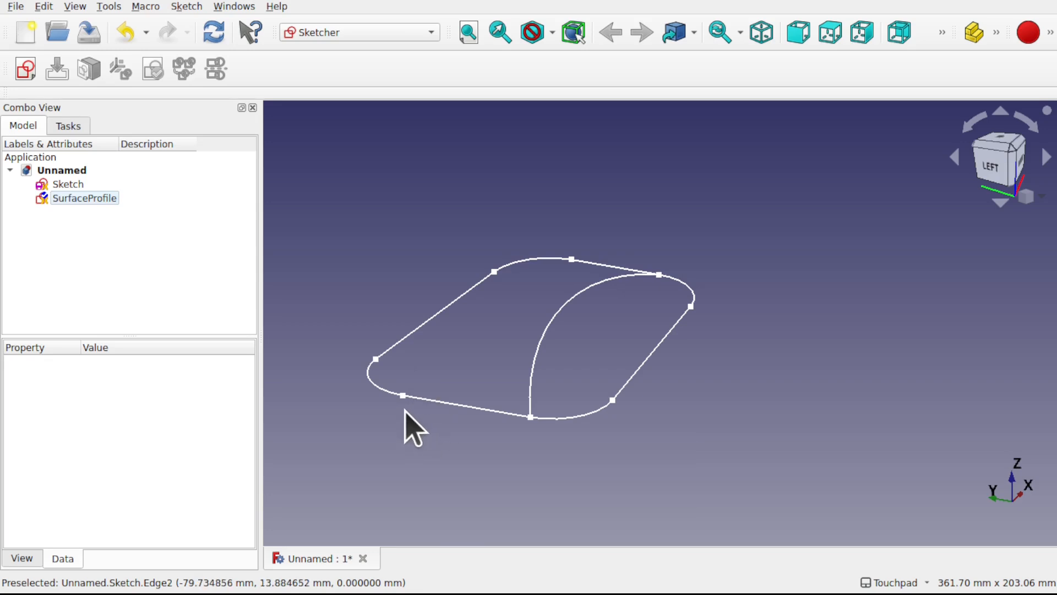
click(403, 395)
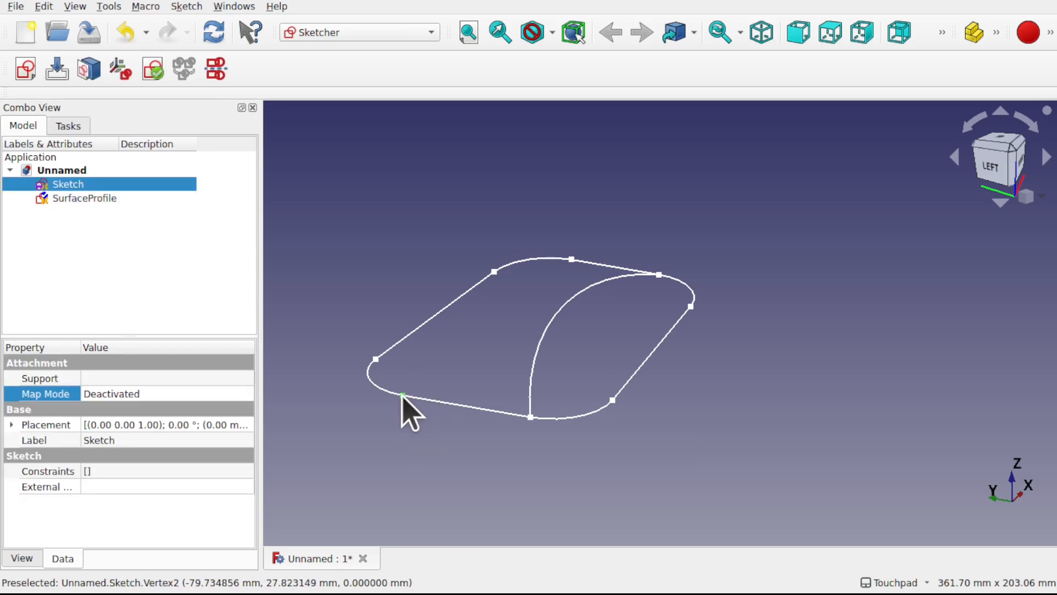
click(571, 259)
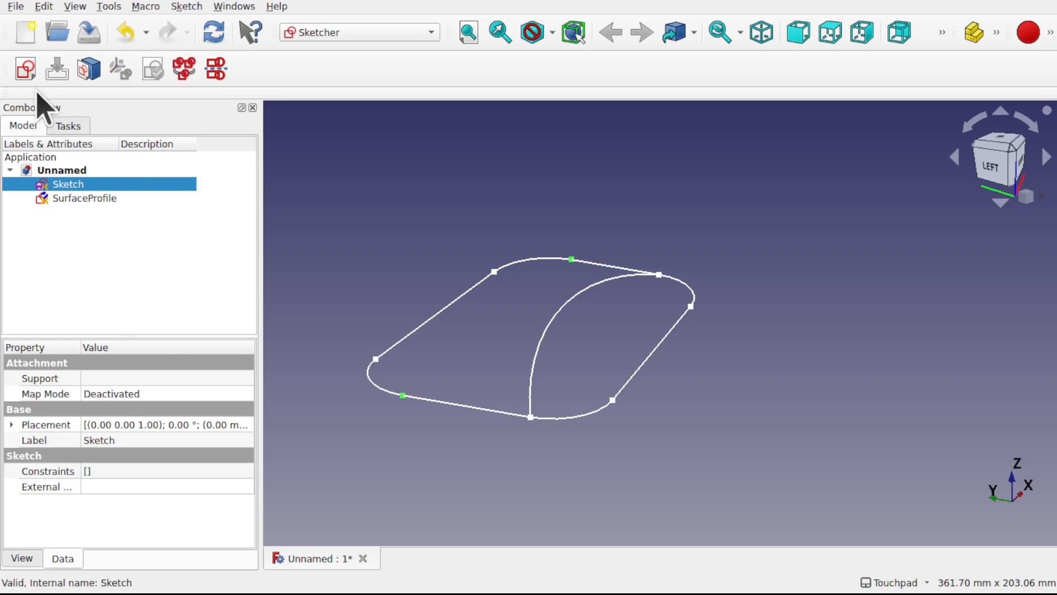
click(25, 69)
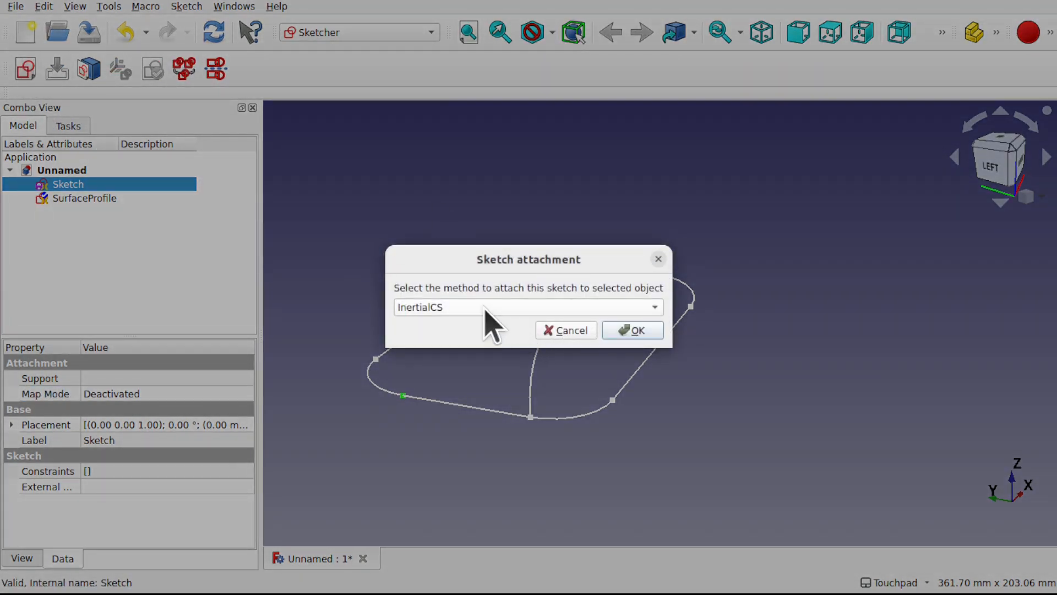
click(484, 308)
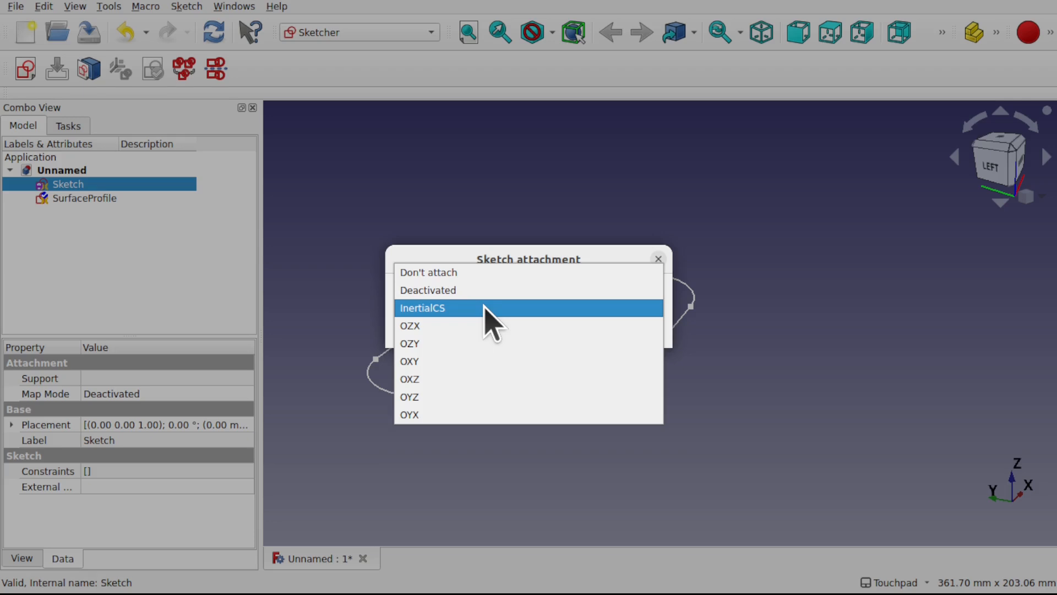
click(410, 379)
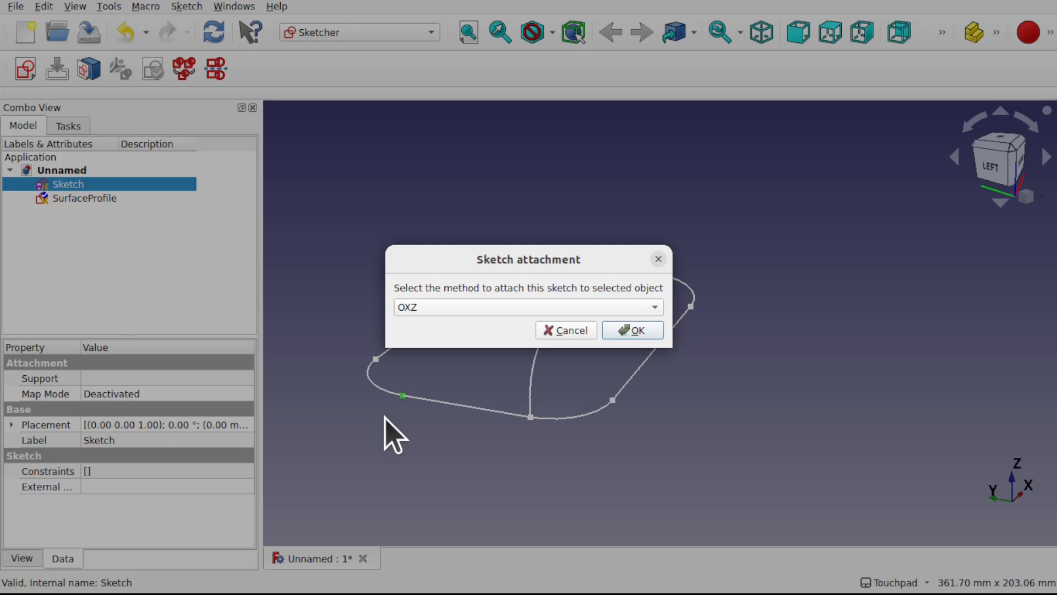
click(633, 330)
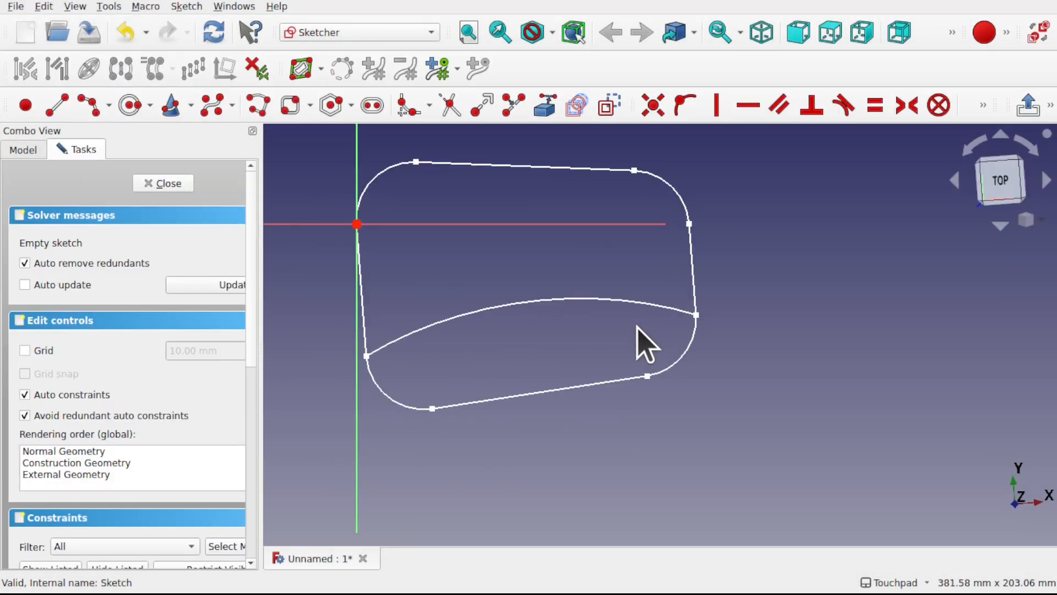
Draw a three-point arc from the sketch origin to the horizontal axis near the right edge's upper vertex, bulging toward the profile's upper edge.
click(89, 105)
click(357, 224)
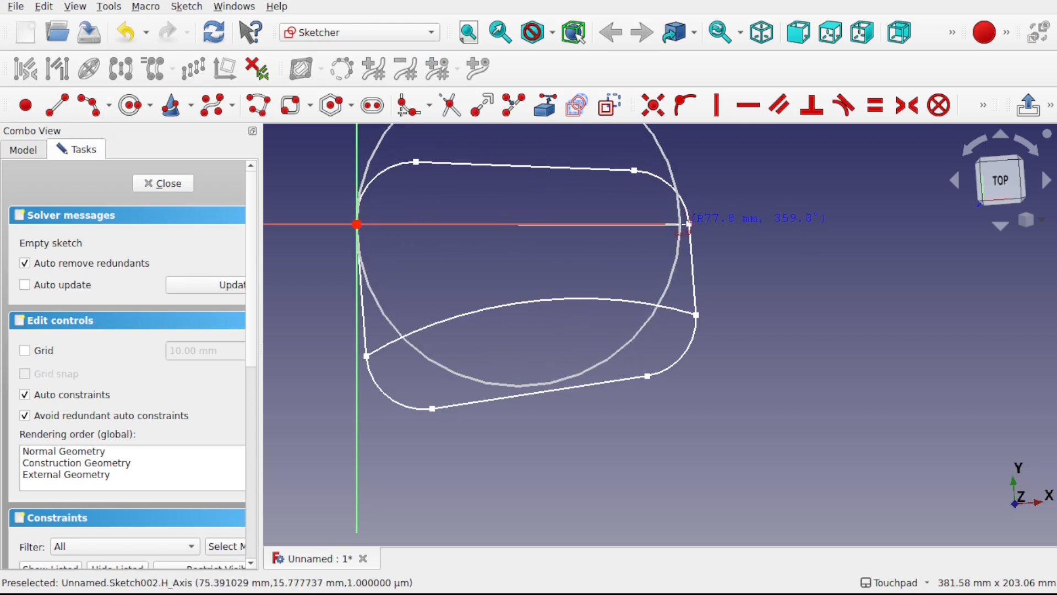
click(689, 223)
click(520, 174)
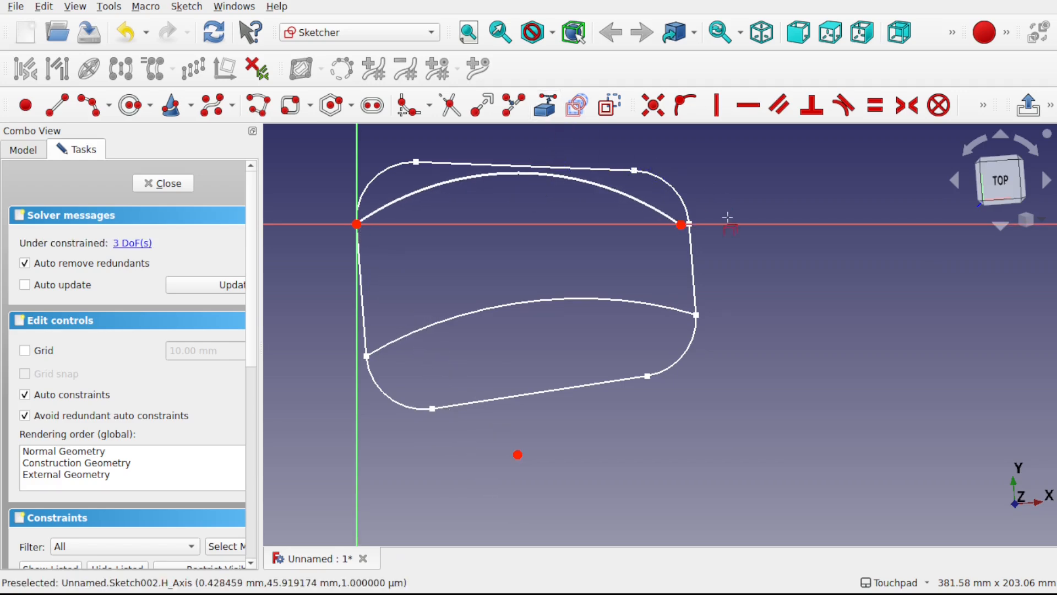
Link the right edge's upper vertex as external geometry, make the arc's free end coincident with it, and close the sketch.
click(691, 220)
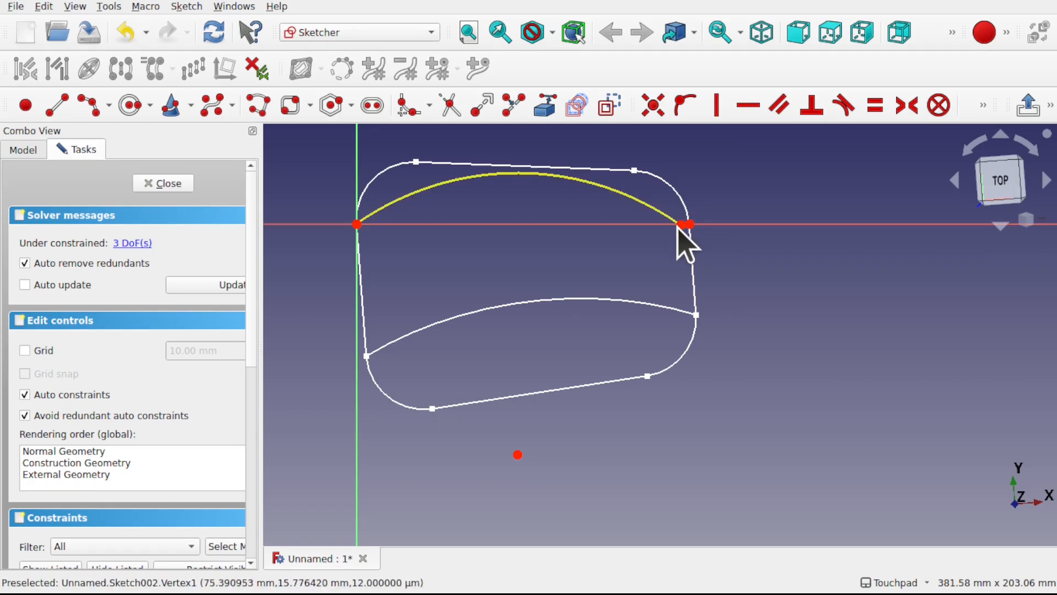
click(684, 225)
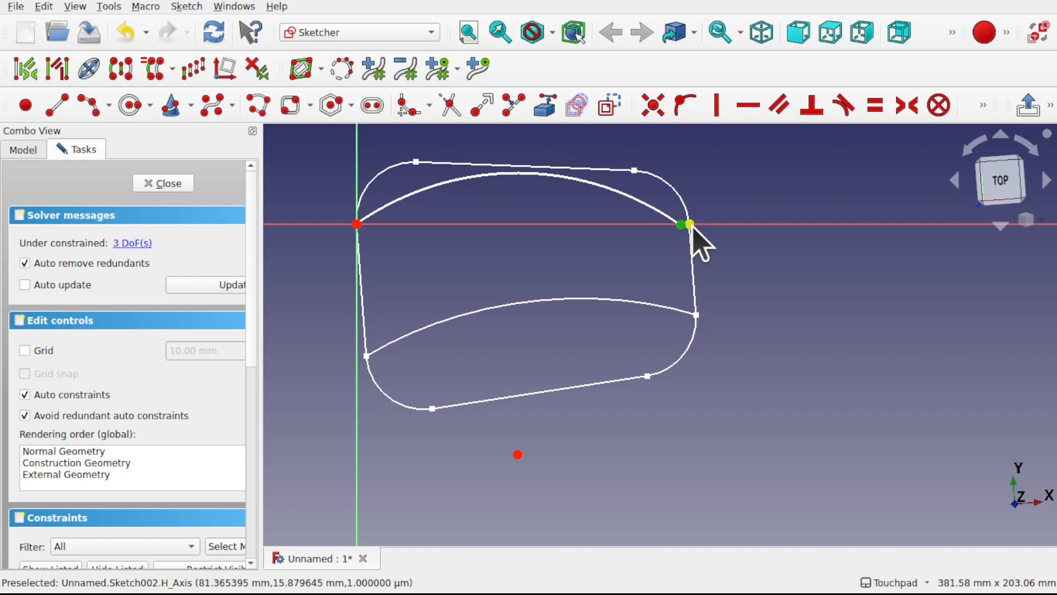
click(655, 110)
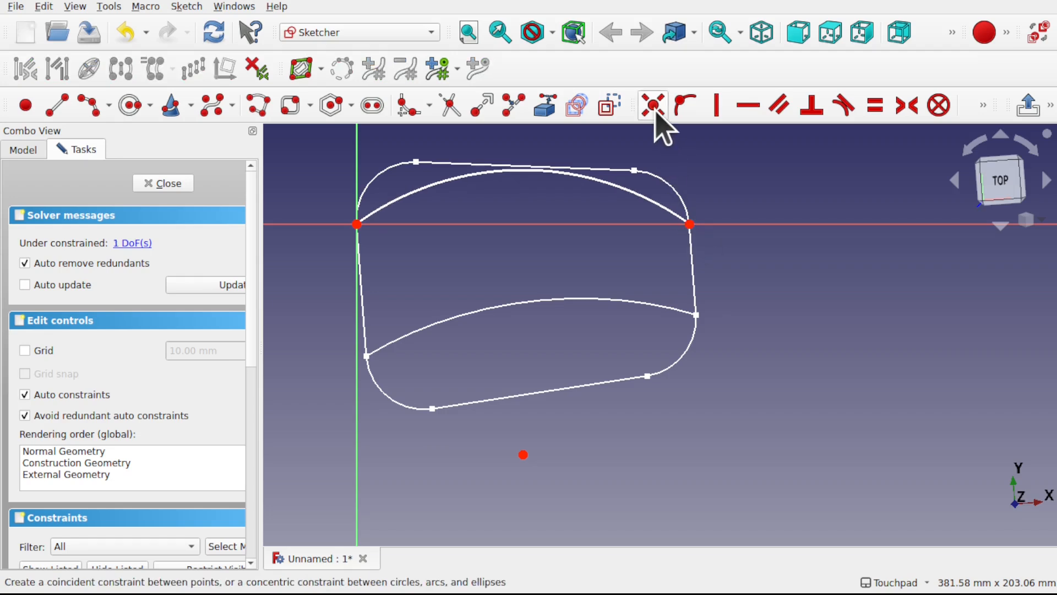
click(162, 187)
Examine the angle and axis of the SurfaceProfile sketch's attachment offset.
alt+drag(454, 308, 599, 299)
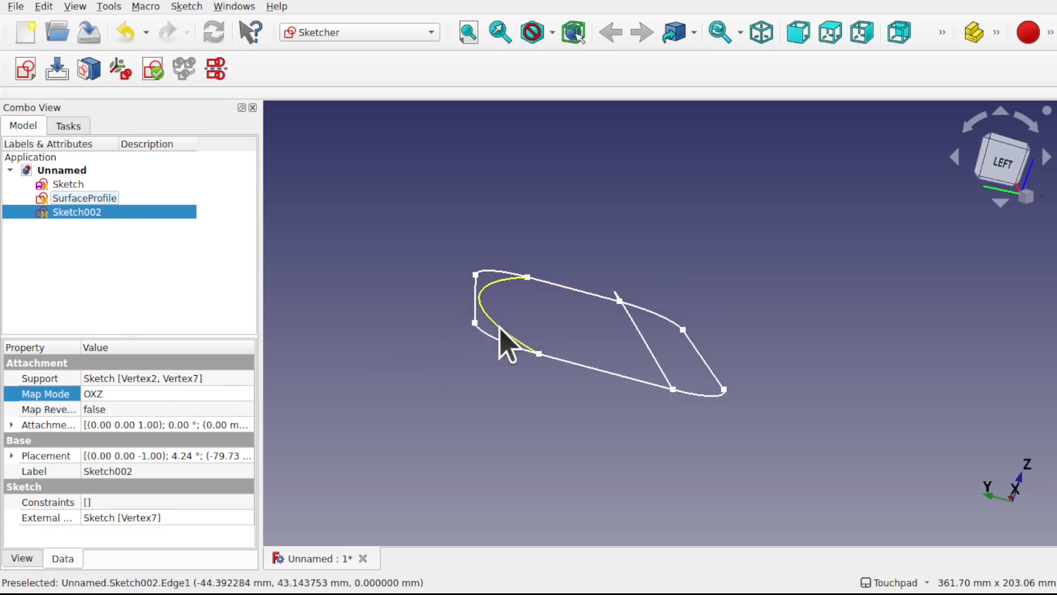
alt+drag(661, 370, 524, 341)
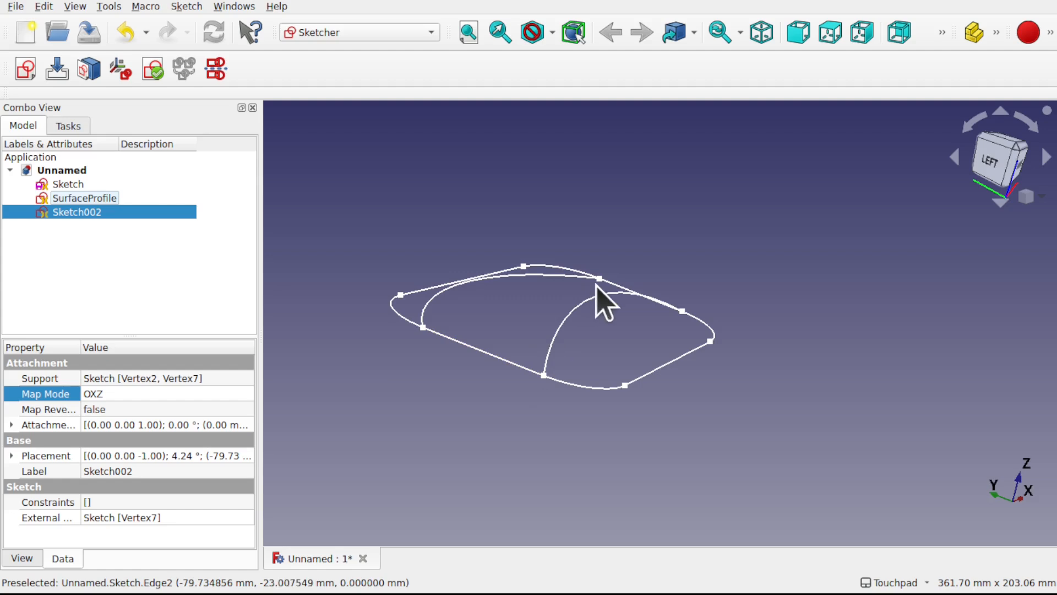
click(563, 326)
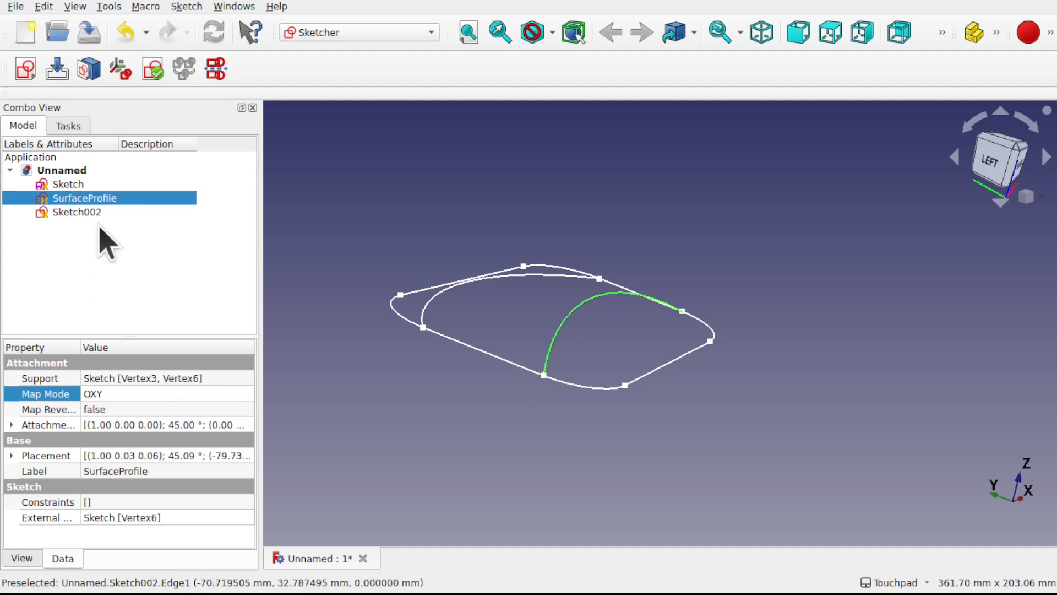
click(12, 424)
click(26, 456)
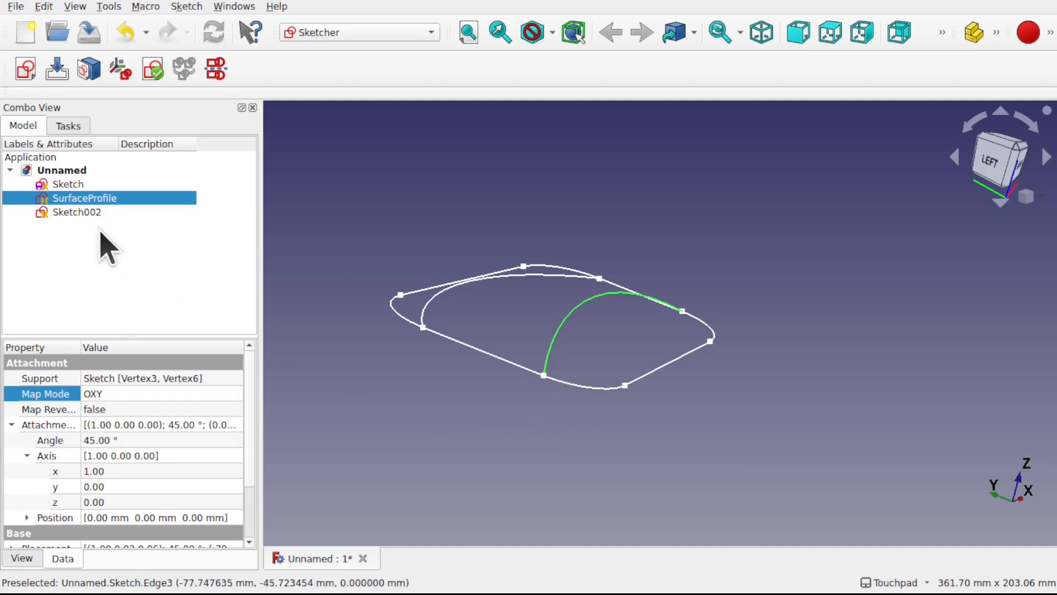
Try rotating Sketch002's attachment offset about its z axis, then reset the angle to 0°.
click(87, 215)
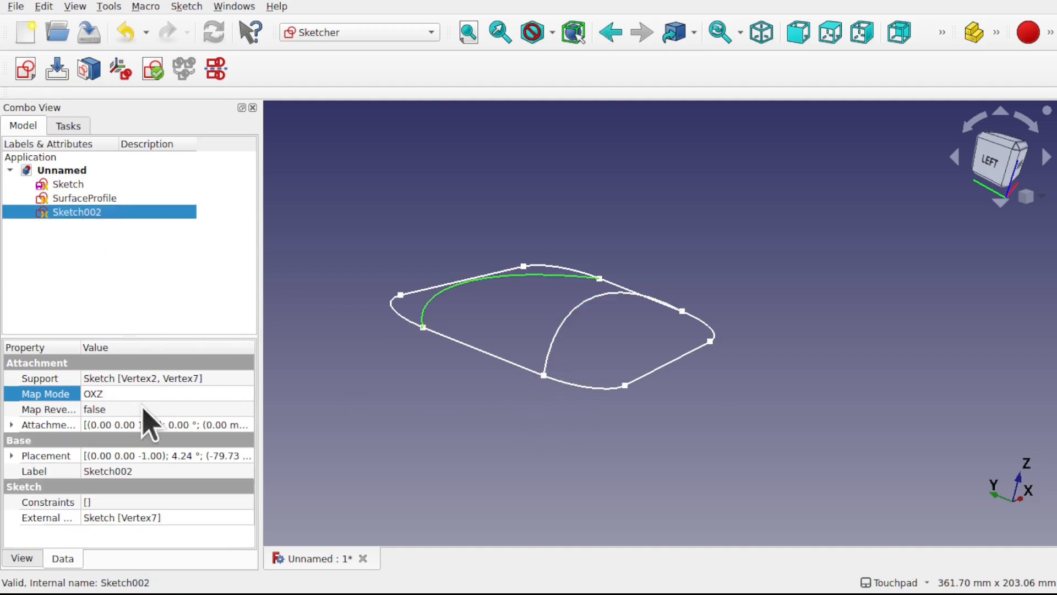
click(10, 424)
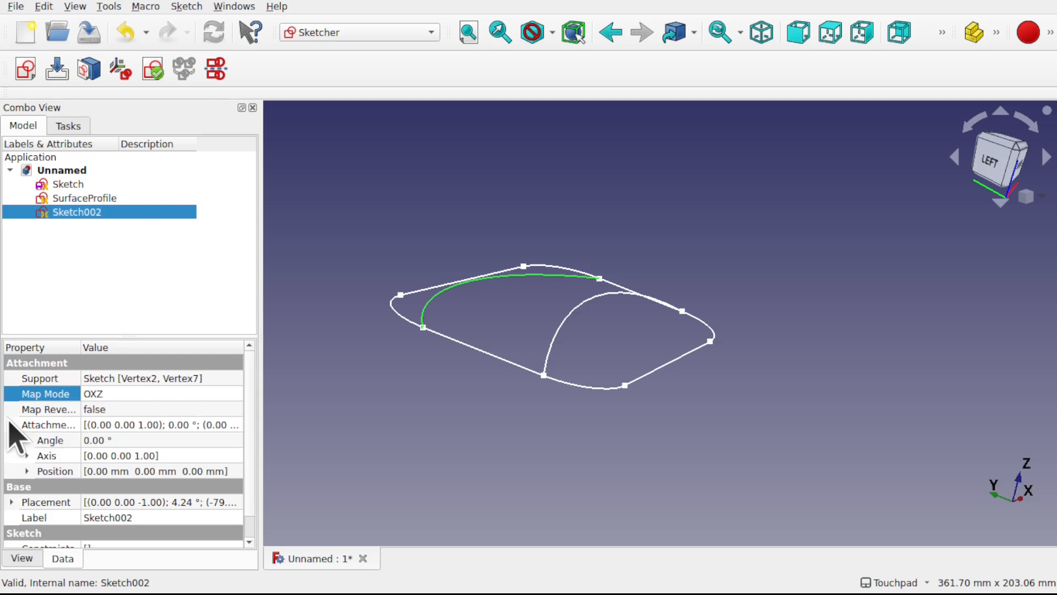
click(26, 456)
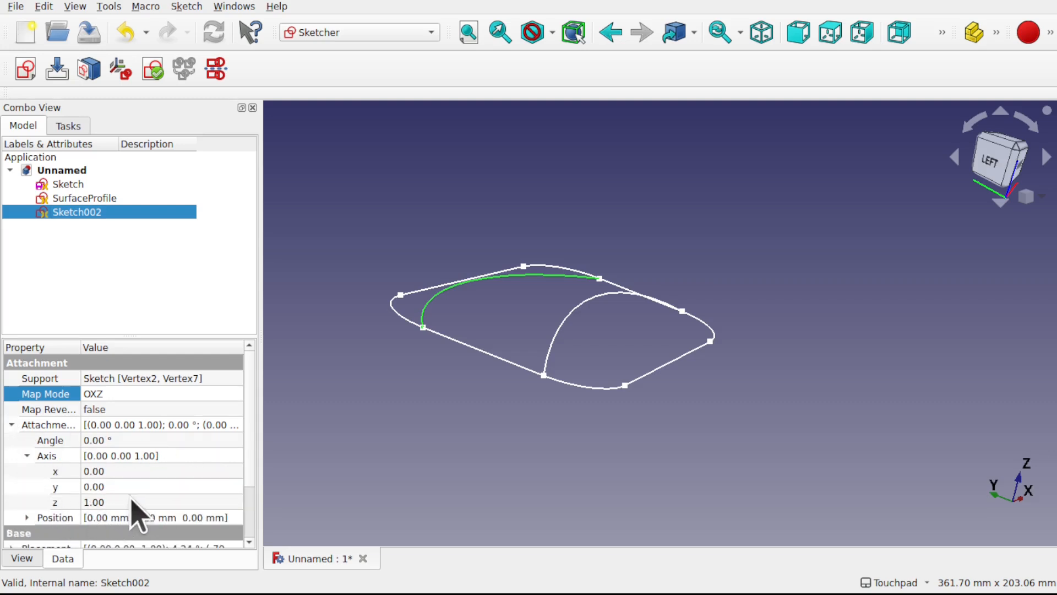
click(137, 439)
click(137, 440)
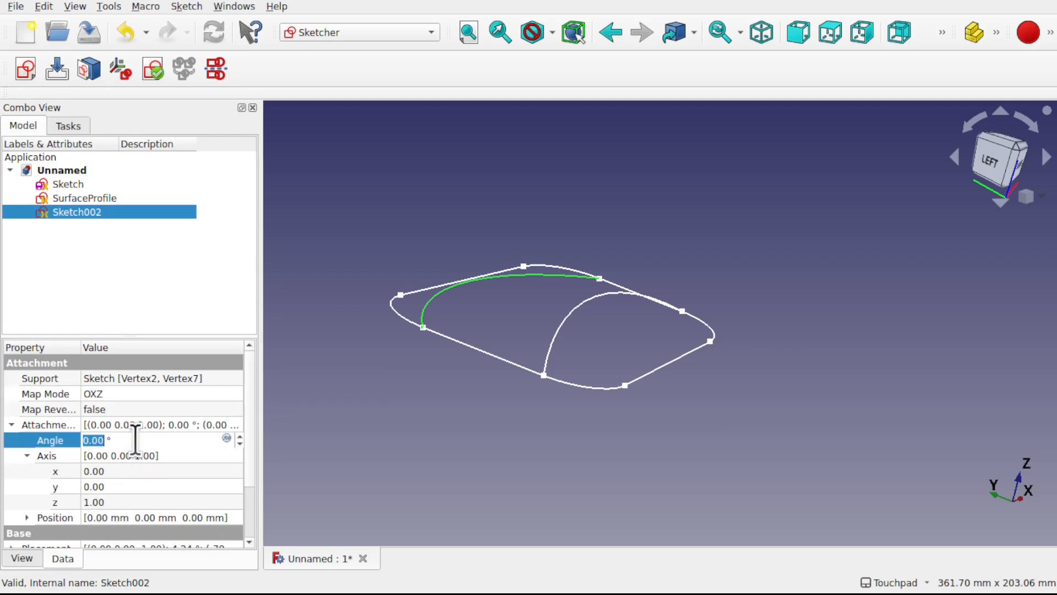
scroll(135, 440, up, 14)
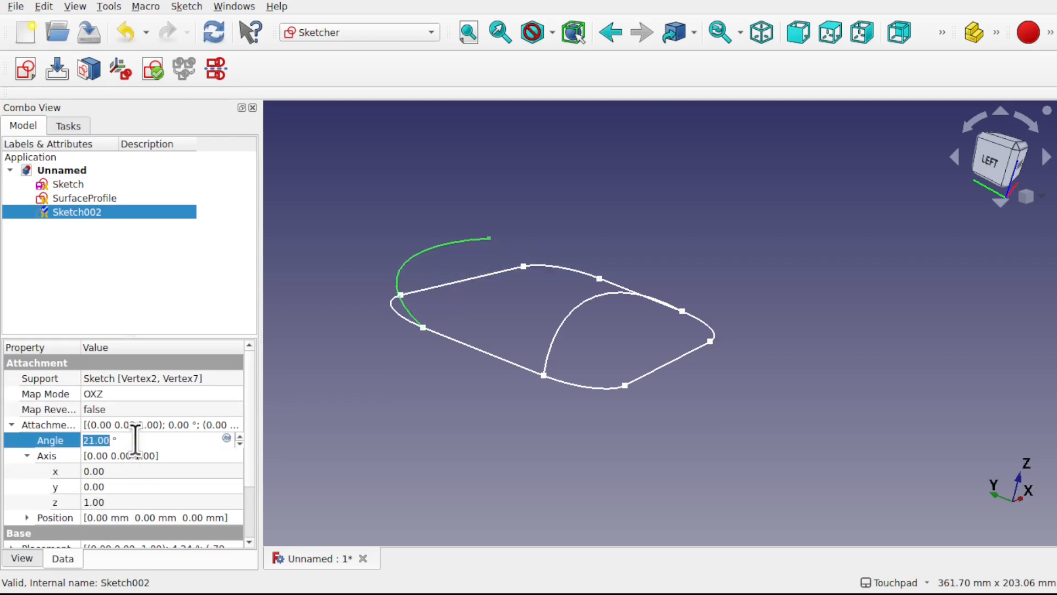
scroll(135, 440, down, 15)
text(0)
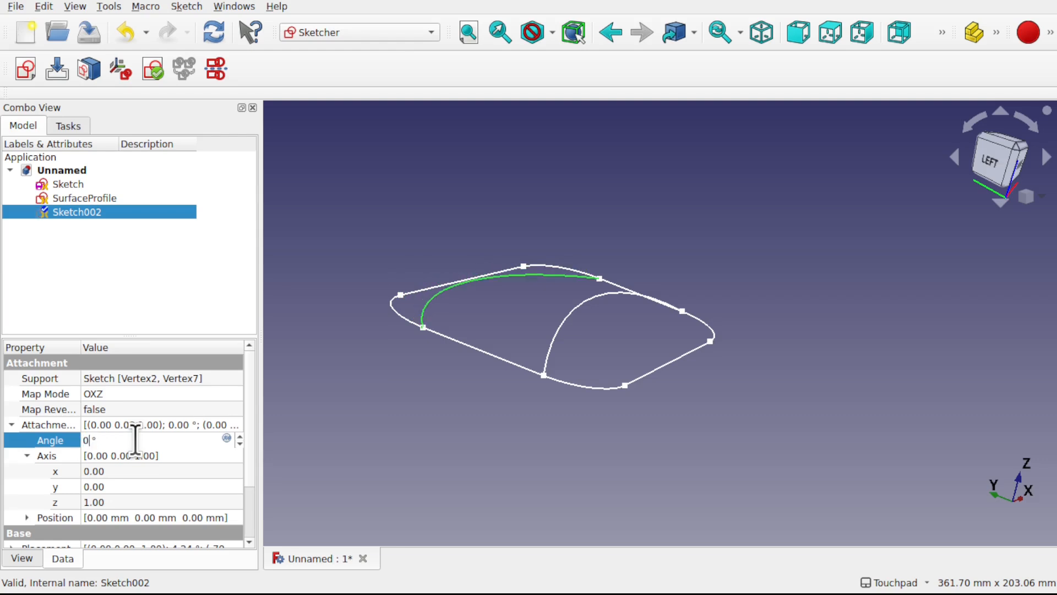
Set Sketch002's attachment offset axis to x 1 and z 0, try tilting it 25°, then reset the angle to 0°.
click(120, 501)
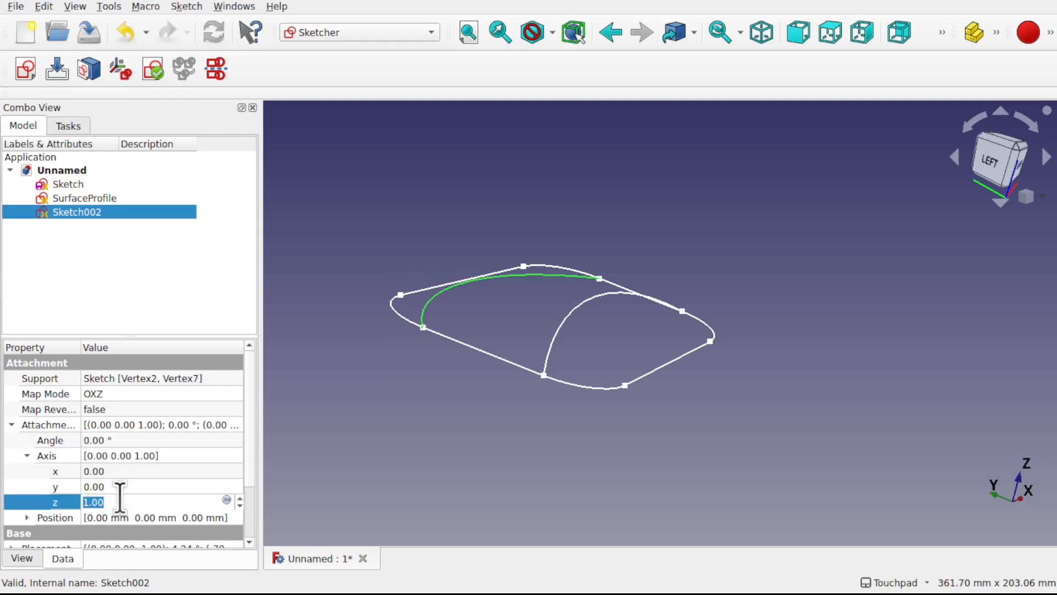
text(0)
click(118, 471)
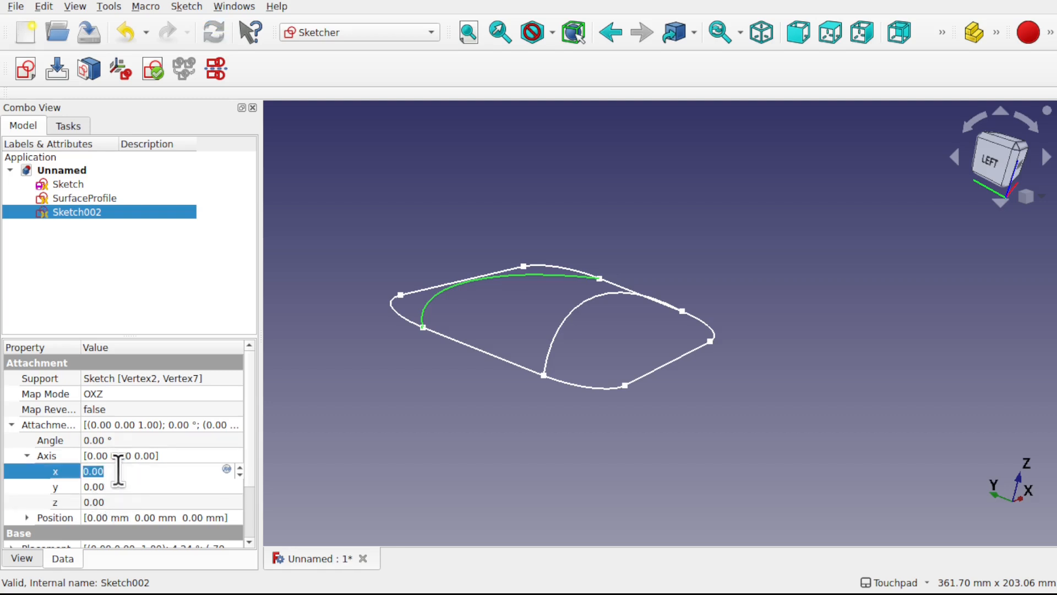
click(144, 441)
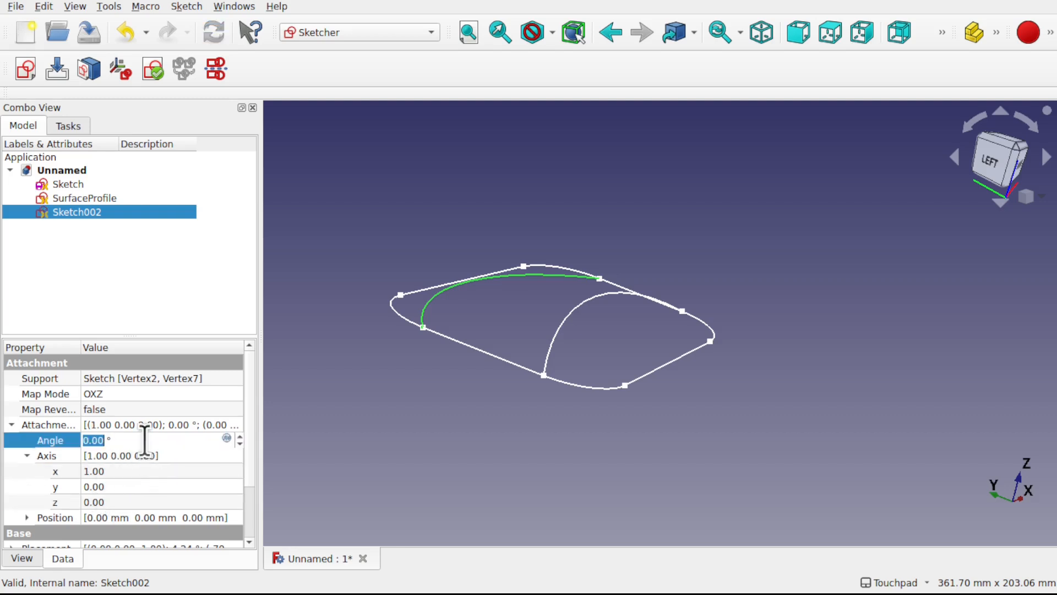
scroll(144, 441, up, 20)
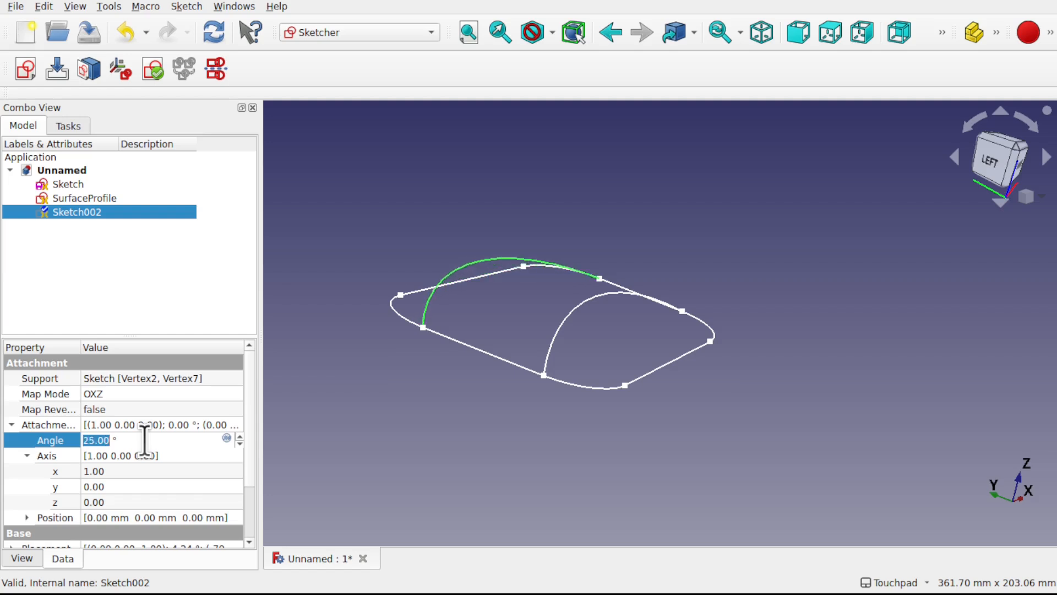
text(0)
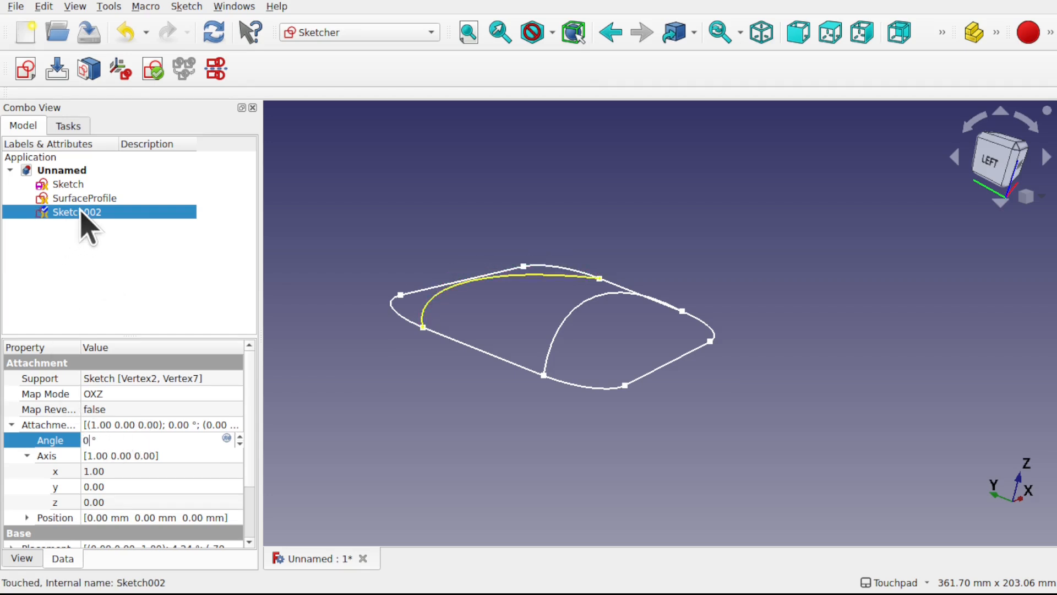
Tilt Sketch002 by 126° around its x-axis with the attachment editor and accept the offset.
click(202, 394)
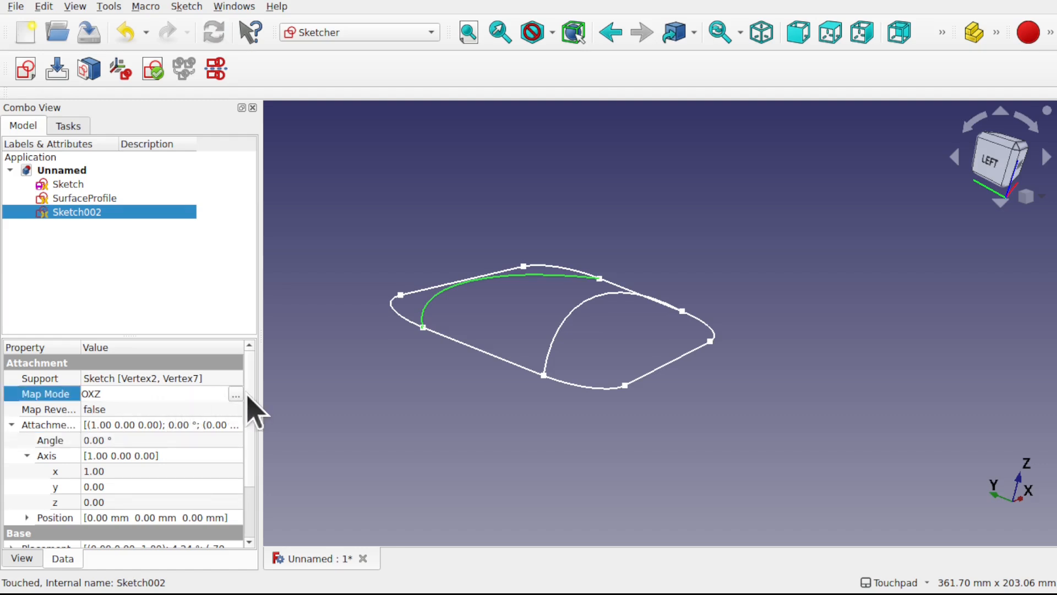
click(236, 394)
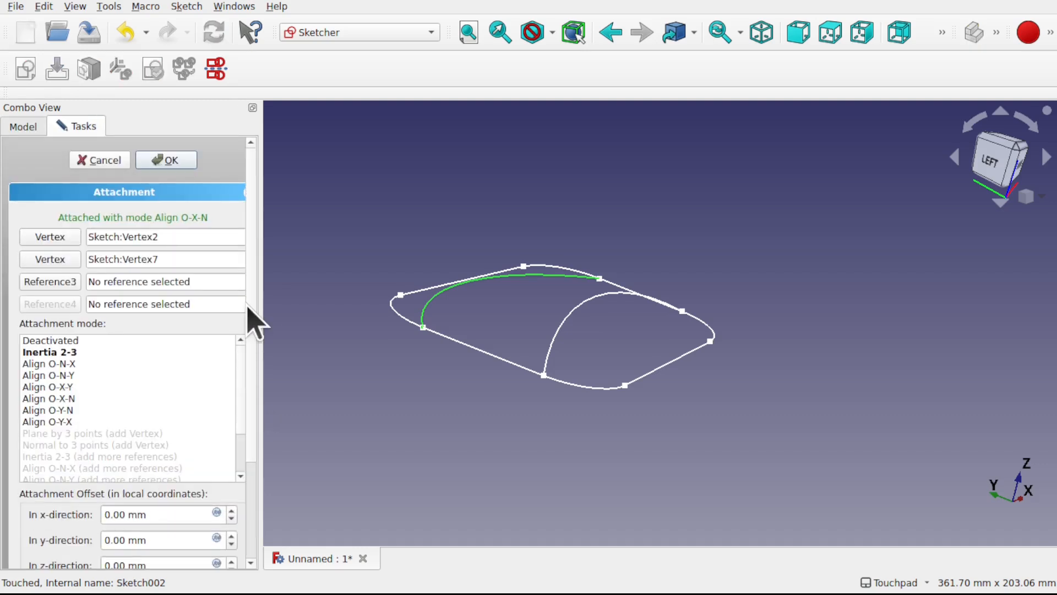
scroll(254, 302, down, 3)
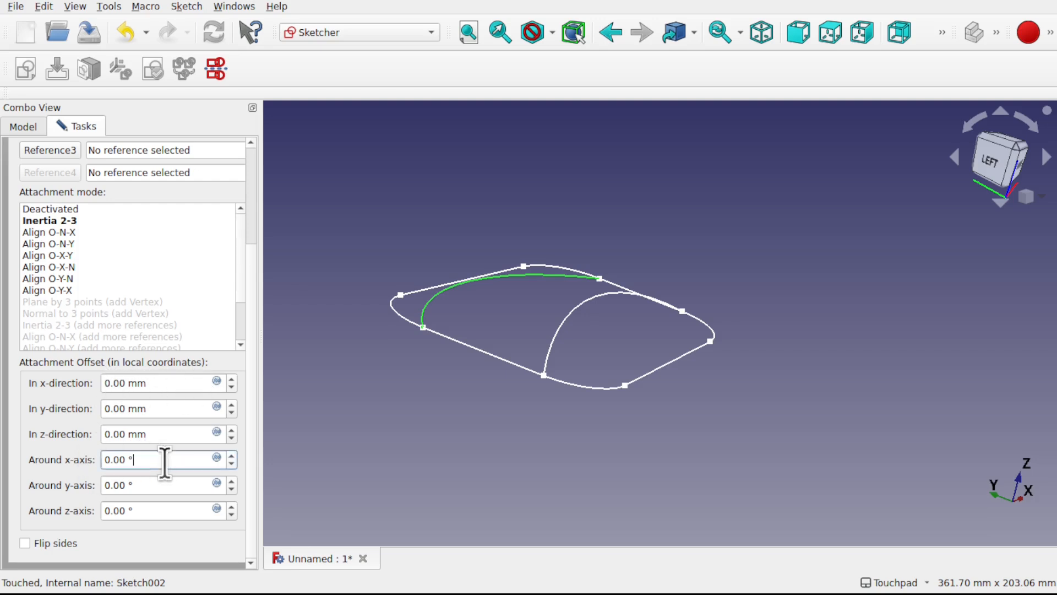
key(Up)
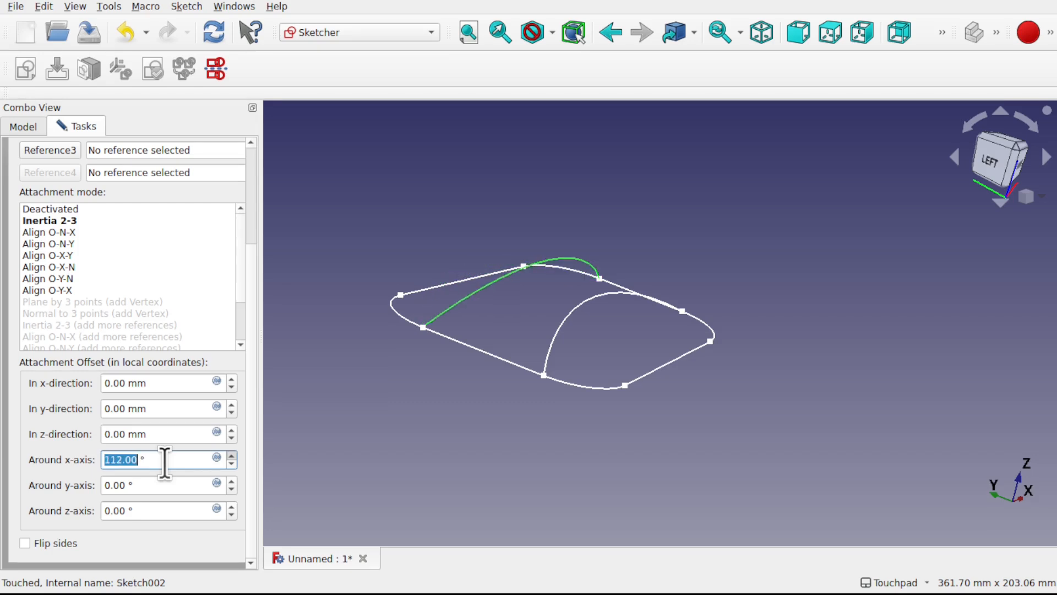
mouse_move(472, 330)
alt+mouse_down()
mouse_move(583, 314)
mouse_move(565, 336)
mouse_move(533, 333)
alt+mouse_up()
scroll(242, 187, up, 3)
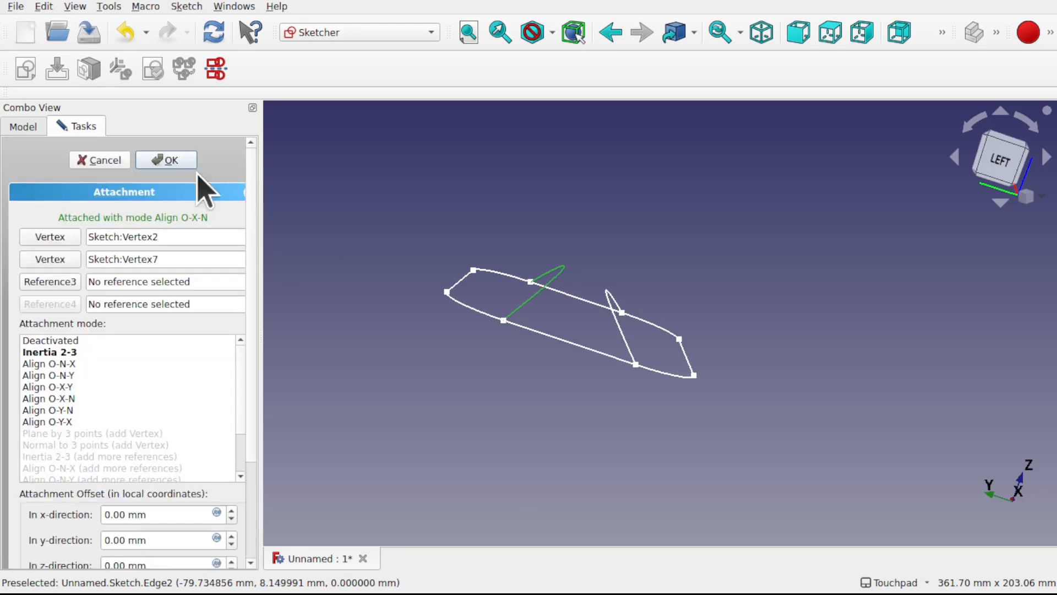
click(168, 161)
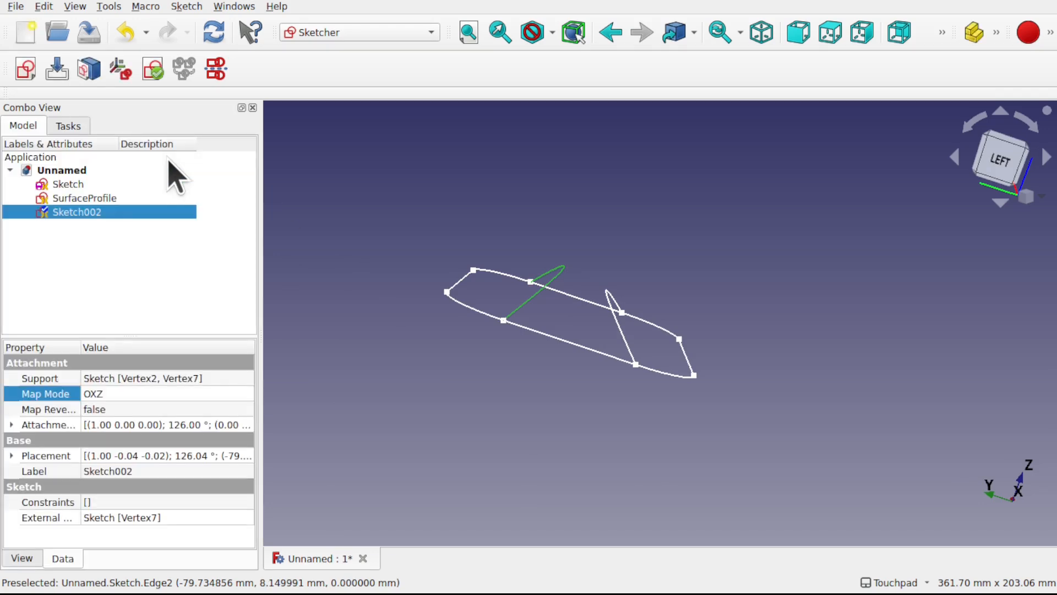
Rename Sketch002 as SurfaceProfile2.
right_click(76, 214)
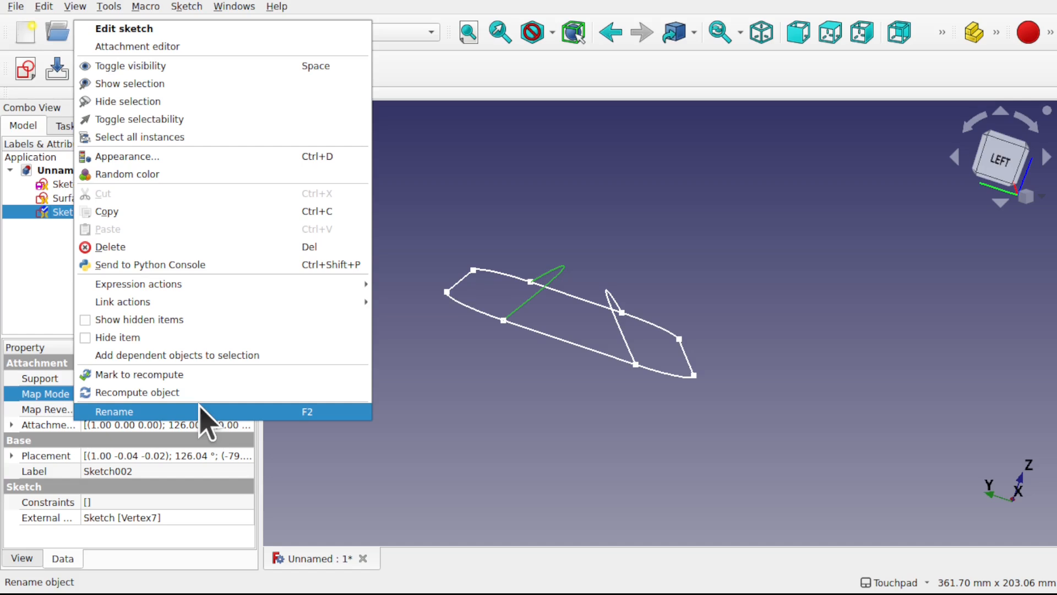
click(203, 412)
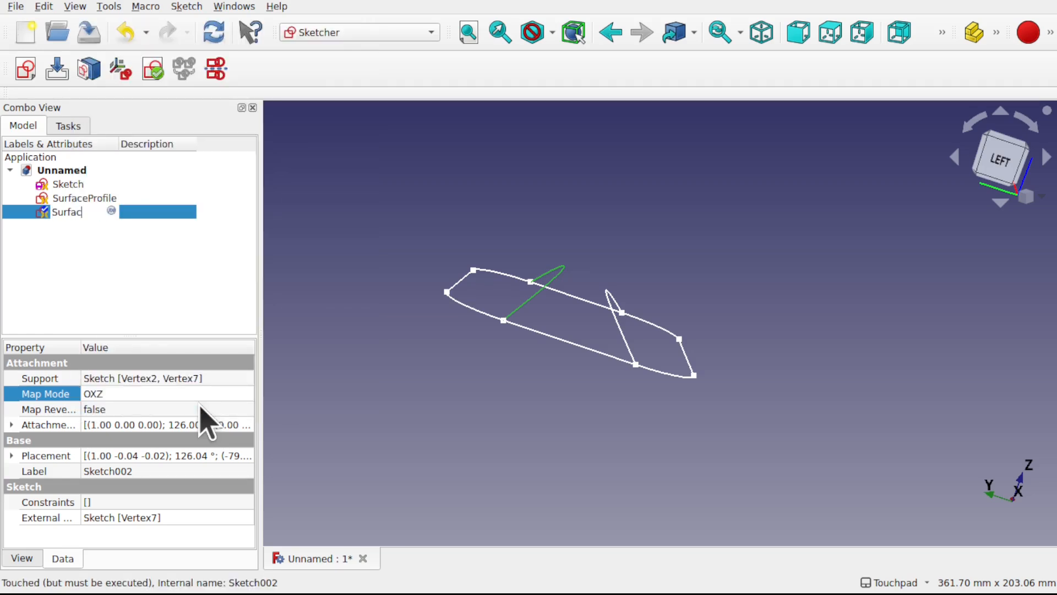
text(SurfaceProfile2)
key(Return)
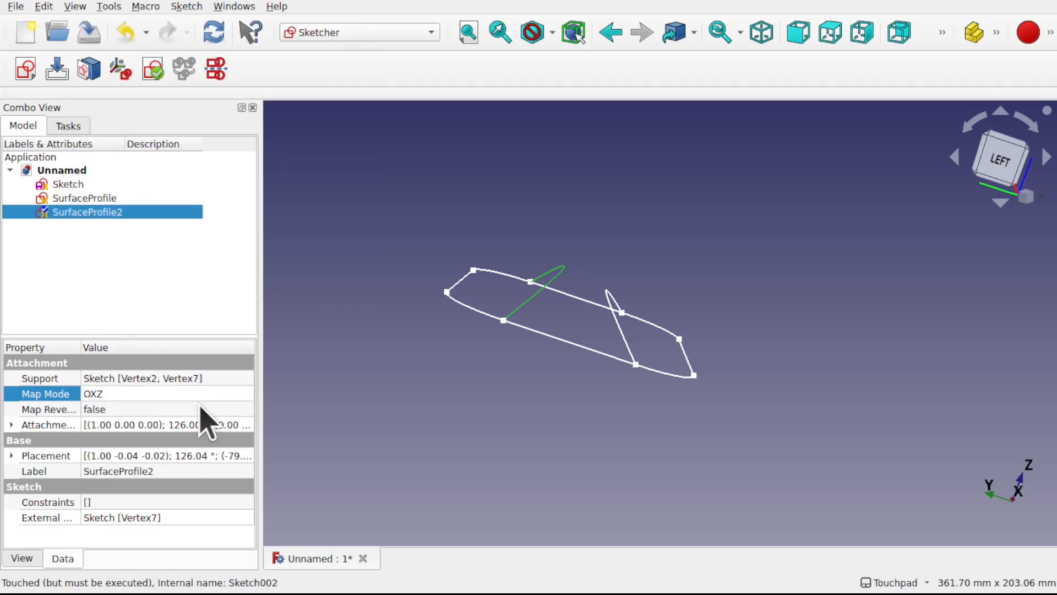
Rename the base profile's sketch as BaseSketch.
click(47, 185)
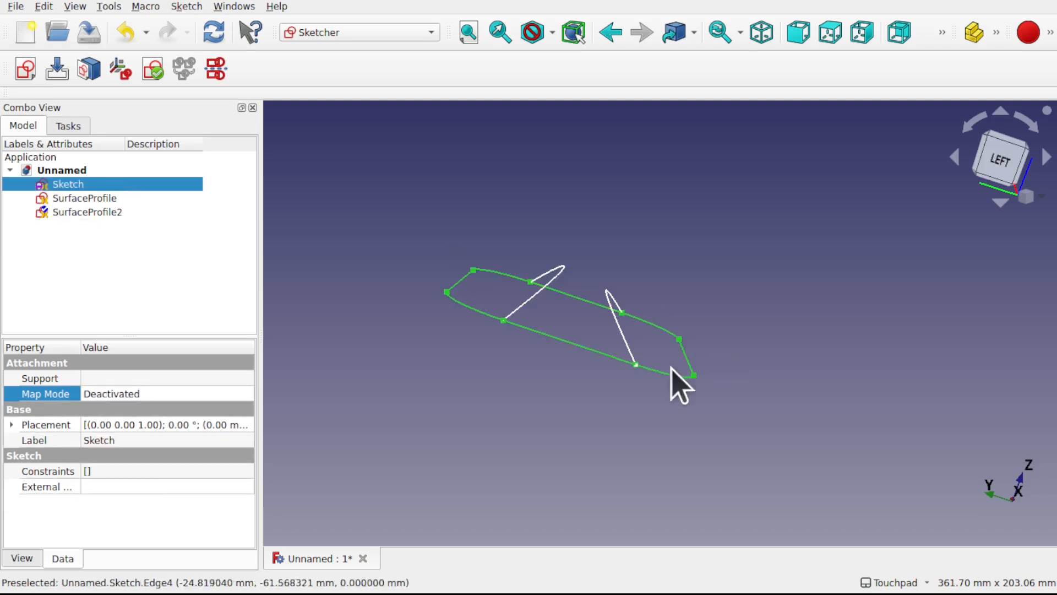
right_click(123, 185)
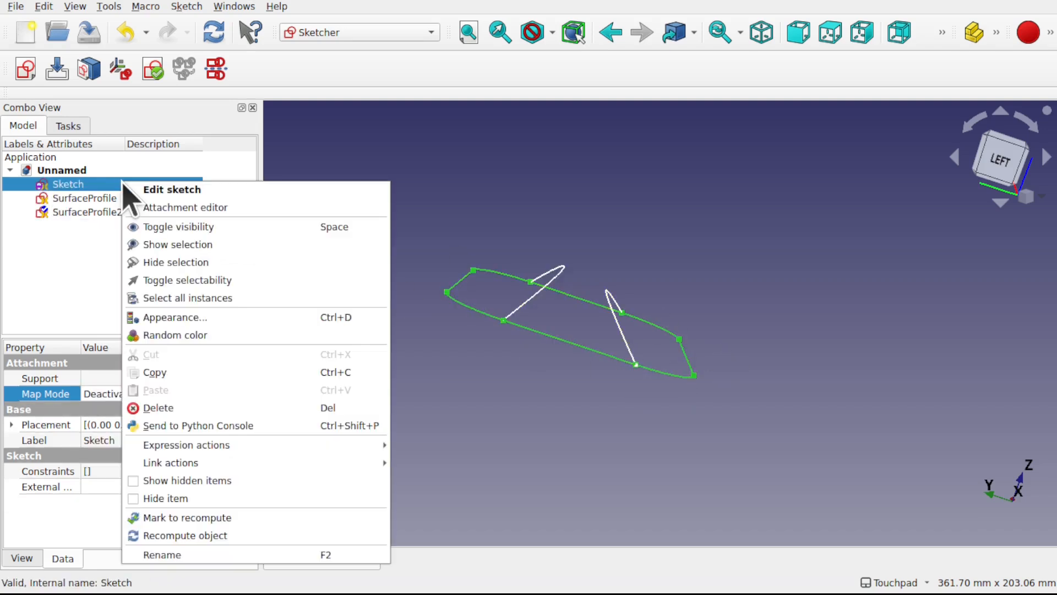
click(193, 553)
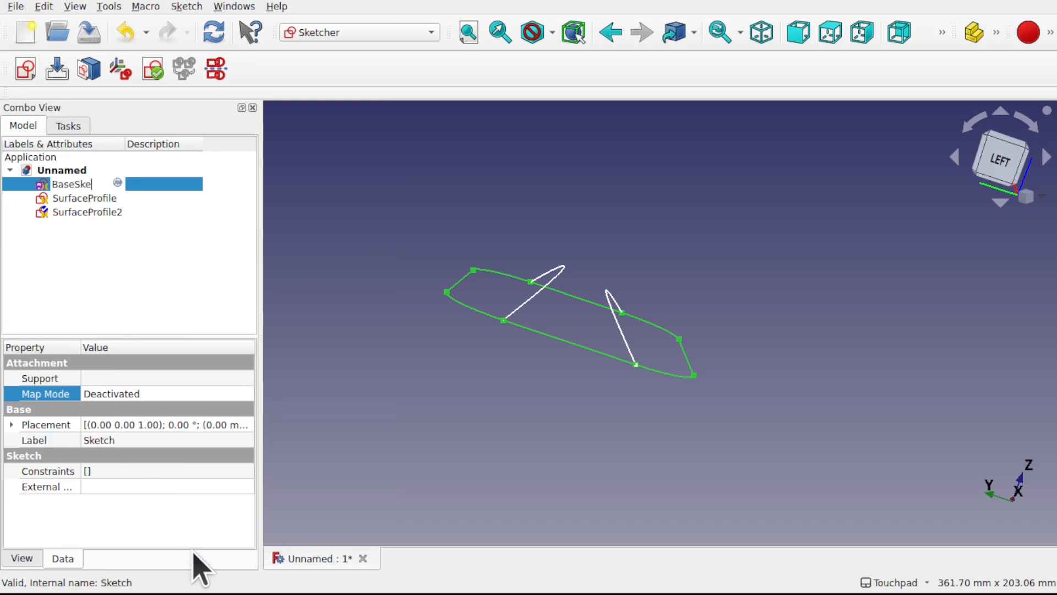
key(Return)
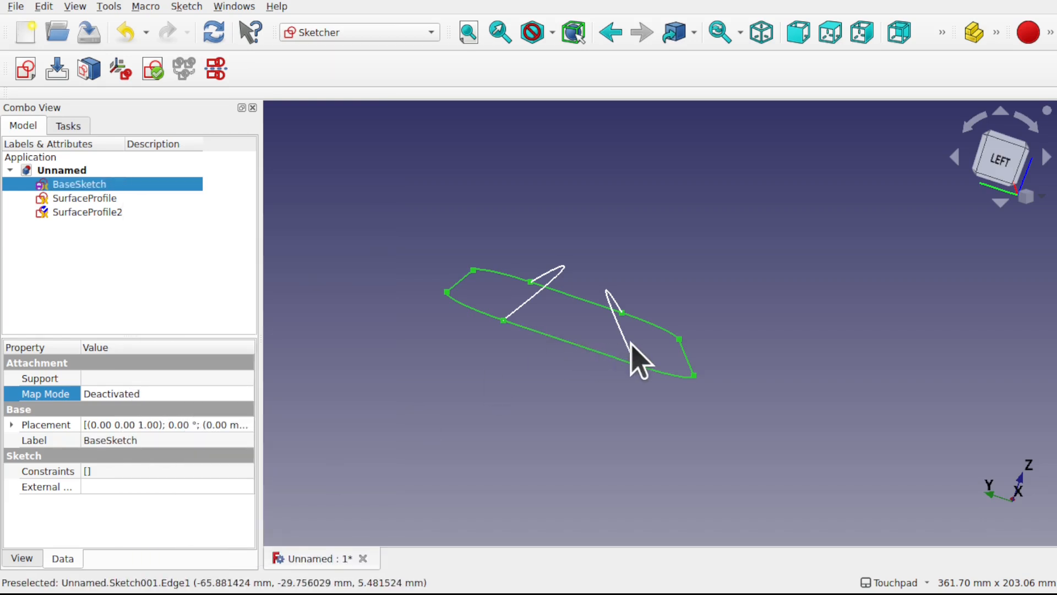
Deselect the base sketch and switch to the Surface workbench.
scroll(629, 341, up, 3)
shift+drag(628, 341, 539, 351)
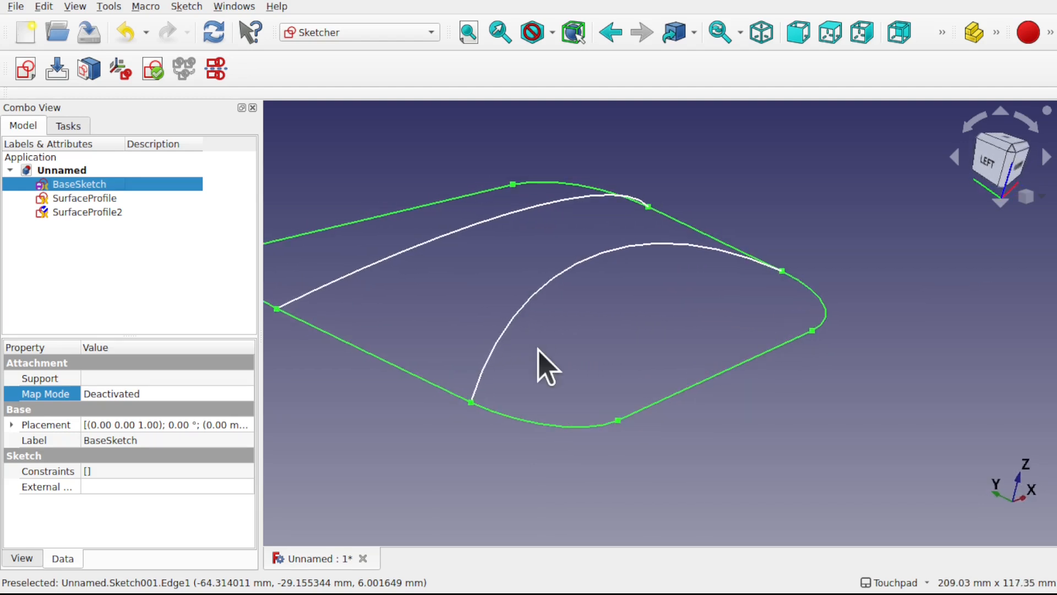
scroll(538, 350, down, 2)
shift+drag(514, 236, 561, 393)
mouse_move(637, 351)
shift+mouse_down()
mouse_move(727, 321)
mouse_move(623, 343)
shift+mouse_up()
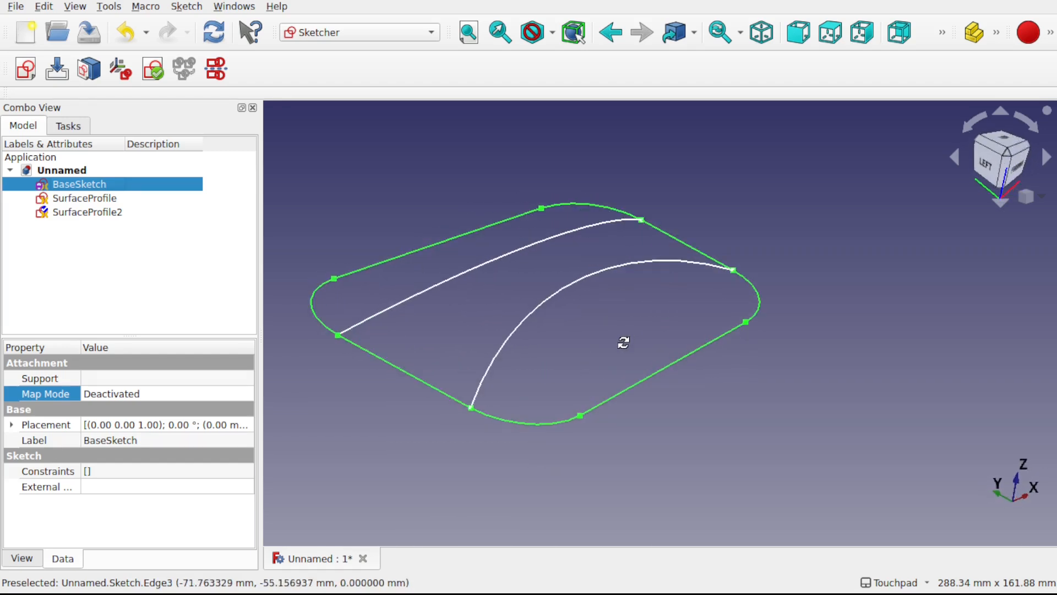
click(626, 358)
click(304, 35)
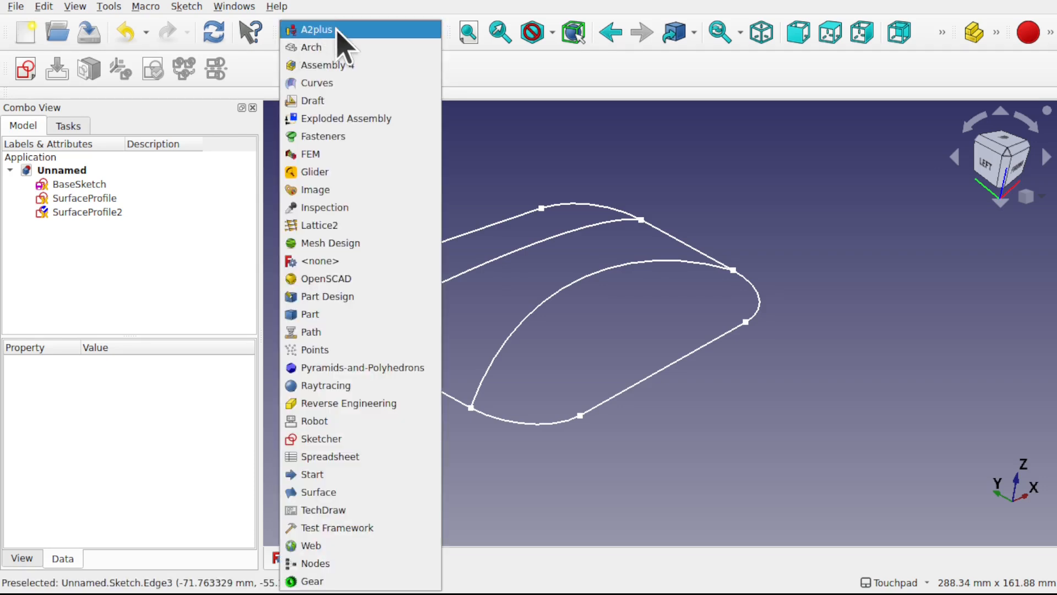
click(348, 492)
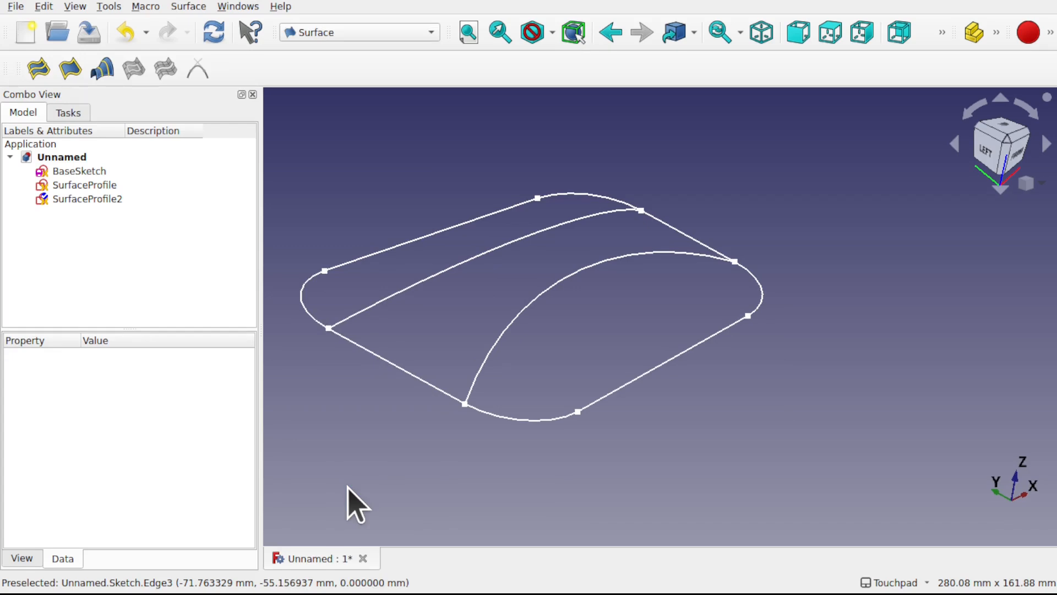
Start a Filling surface and add BaseSketch's Edge3, Edge2, Edge8 and Edge1 as boundary edges.
click(31, 78)
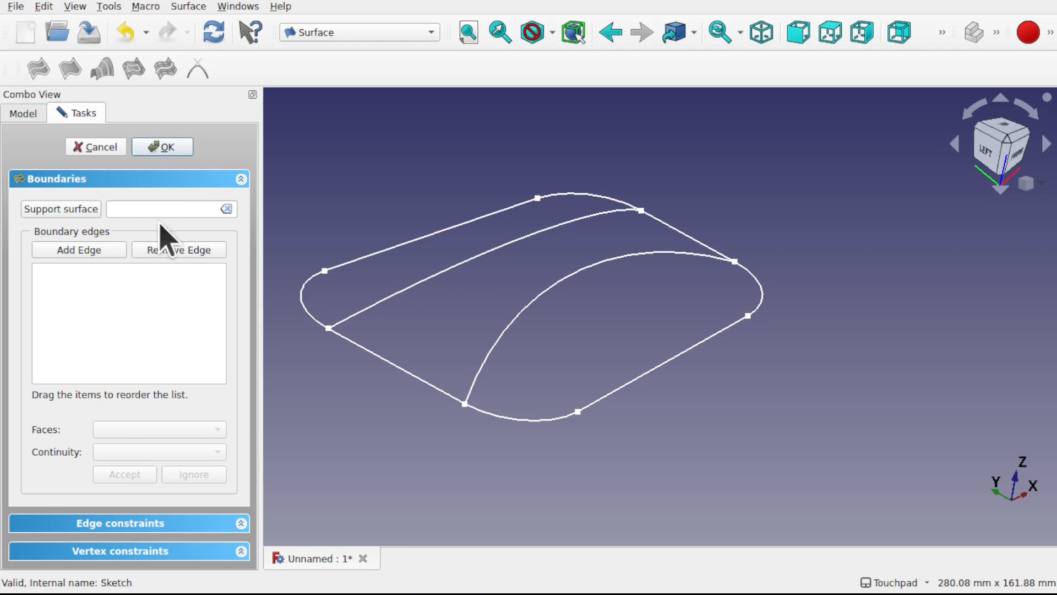
click(510, 418)
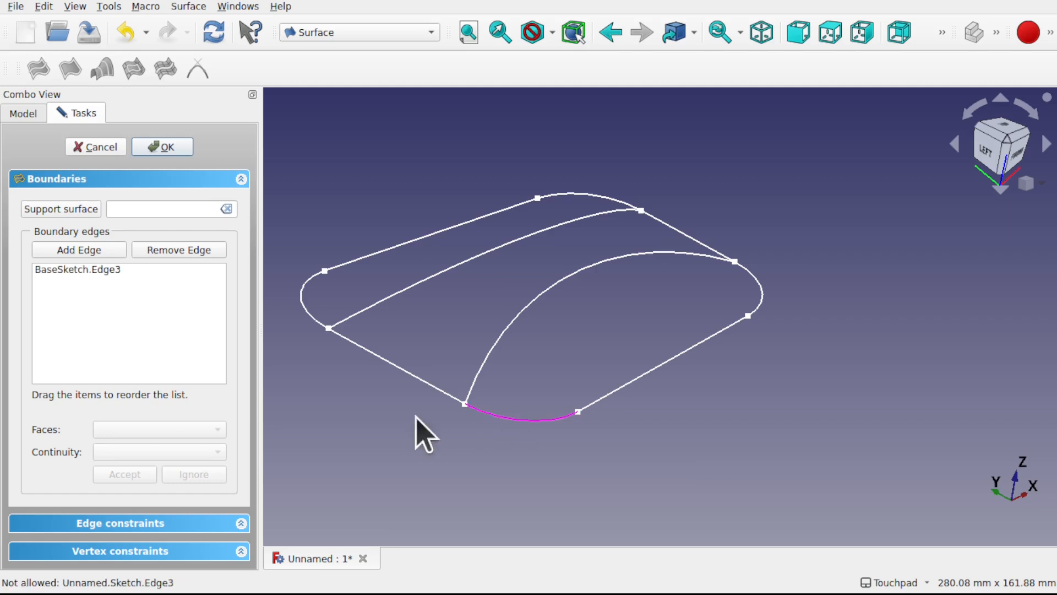
click(423, 381)
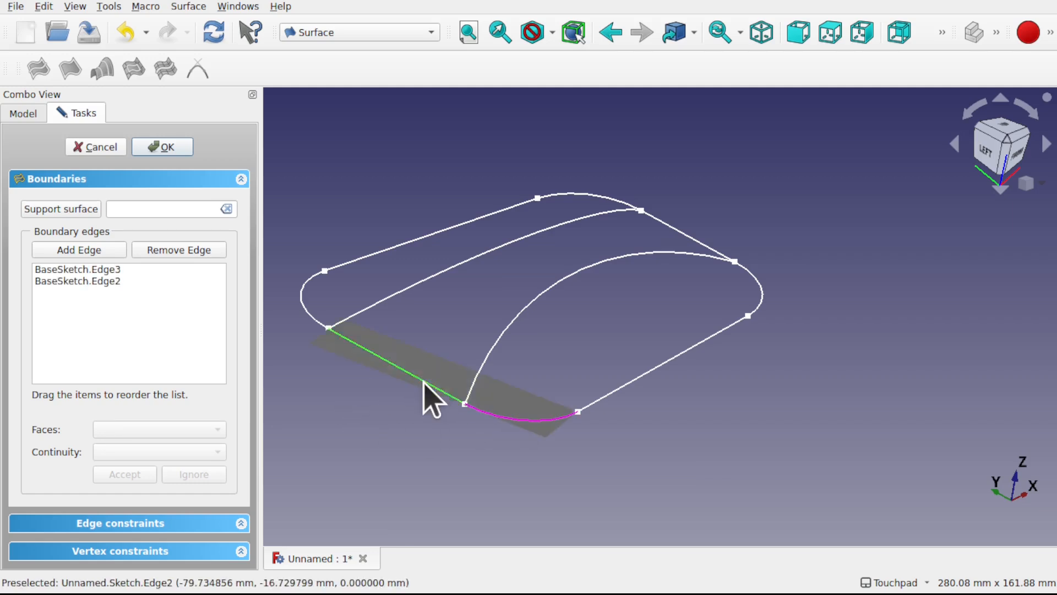
click(397, 245)
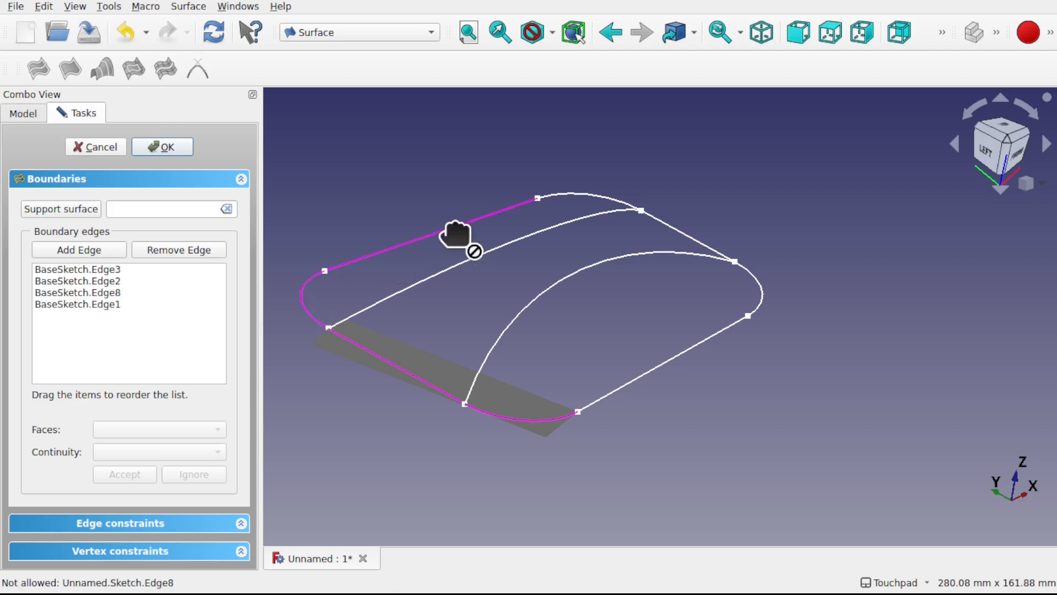
Remove BaseSketch's Edge1 and Edge8 from the filling's boundary edges and return to adding edges.
click(188, 251)
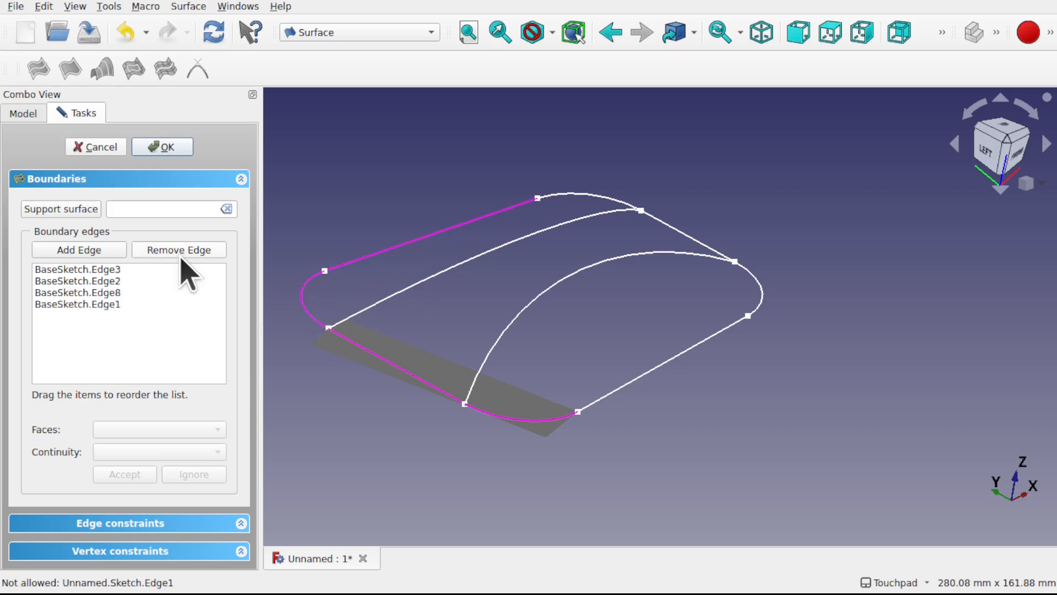
click(305, 304)
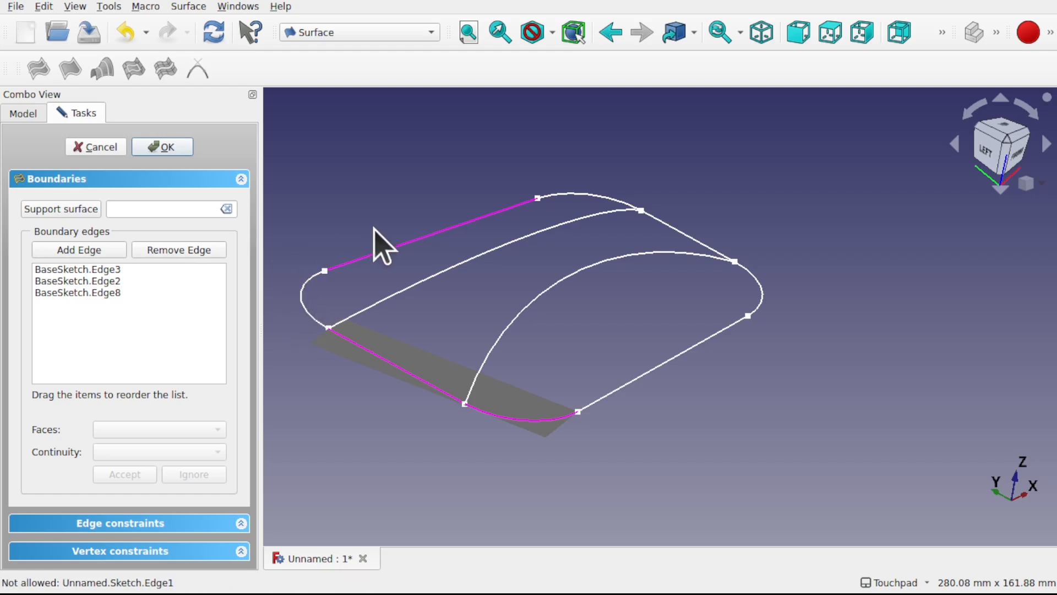
click(365, 257)
click(70, 254)
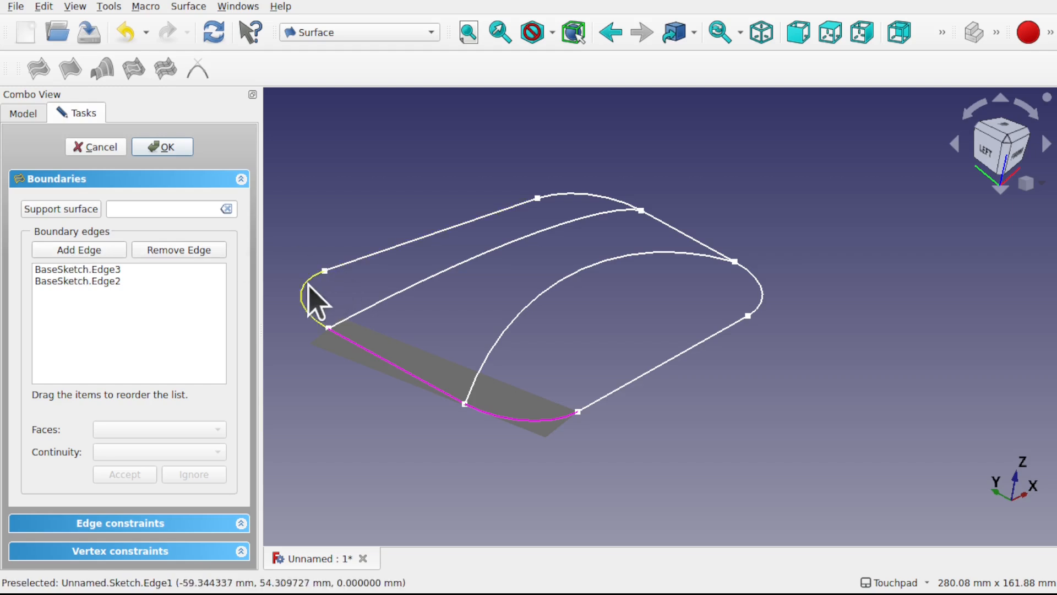
Add BaseSketch's Edge1, Edge8, Edge7, Edge6, Edge5 and Edge4 as boundary edges to close the filling's outline.
click(306, 300)
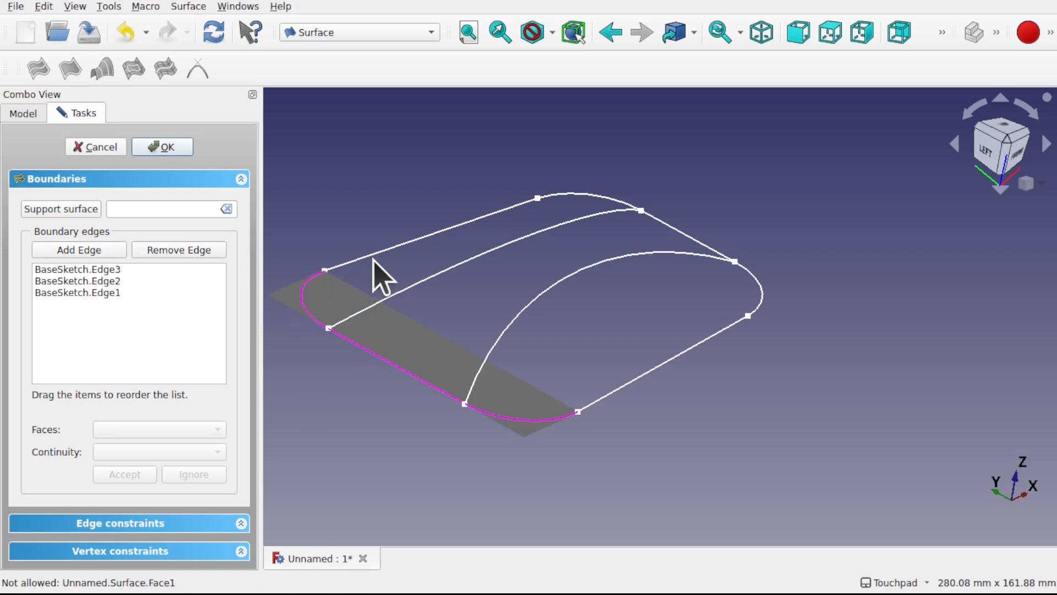
click(374, 257)
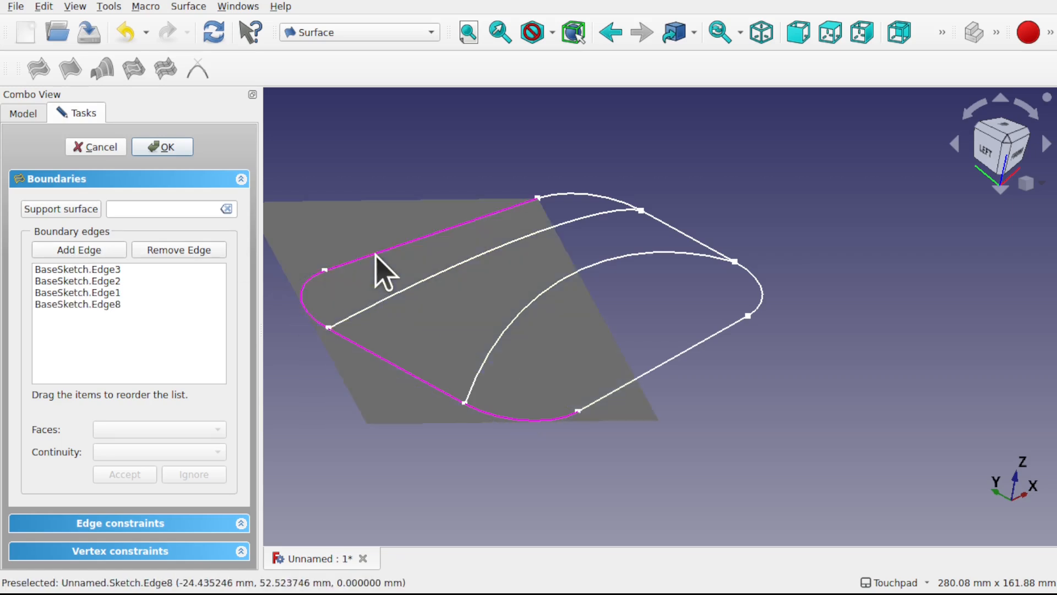
click(597, 198)
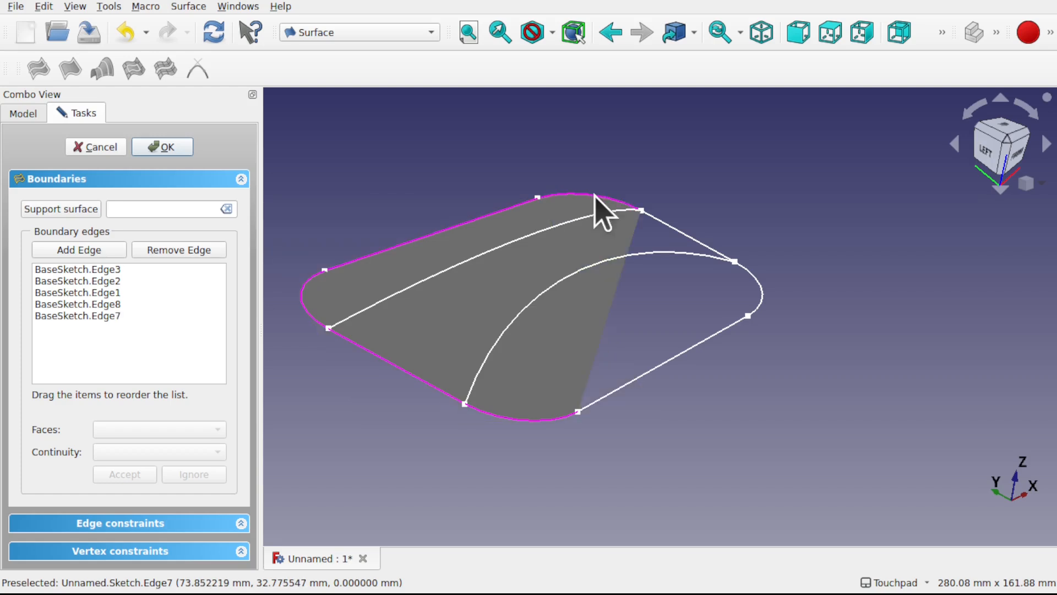
click(699, 240)
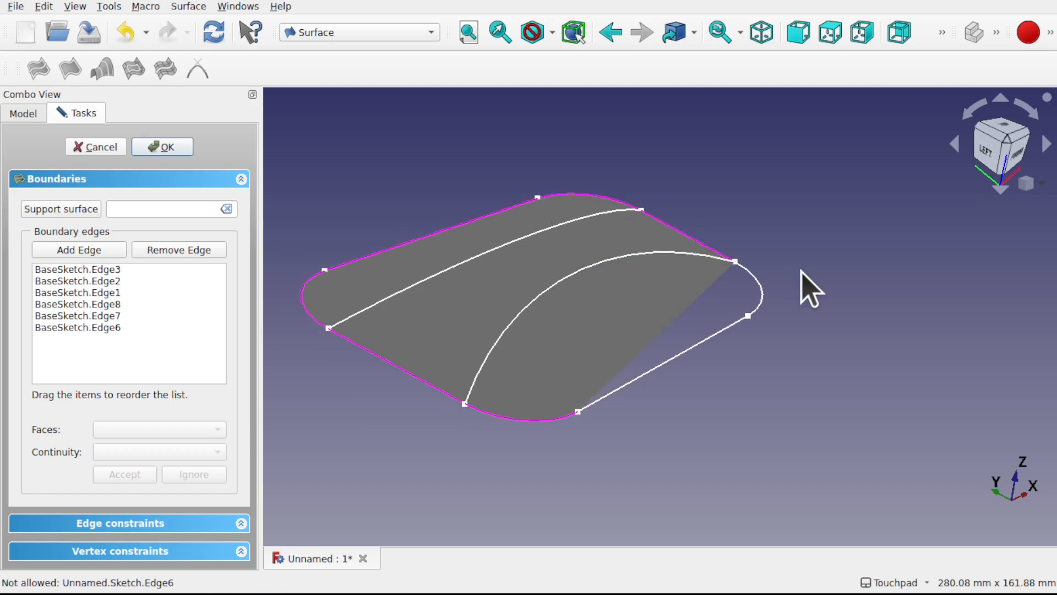
click(759, 301)
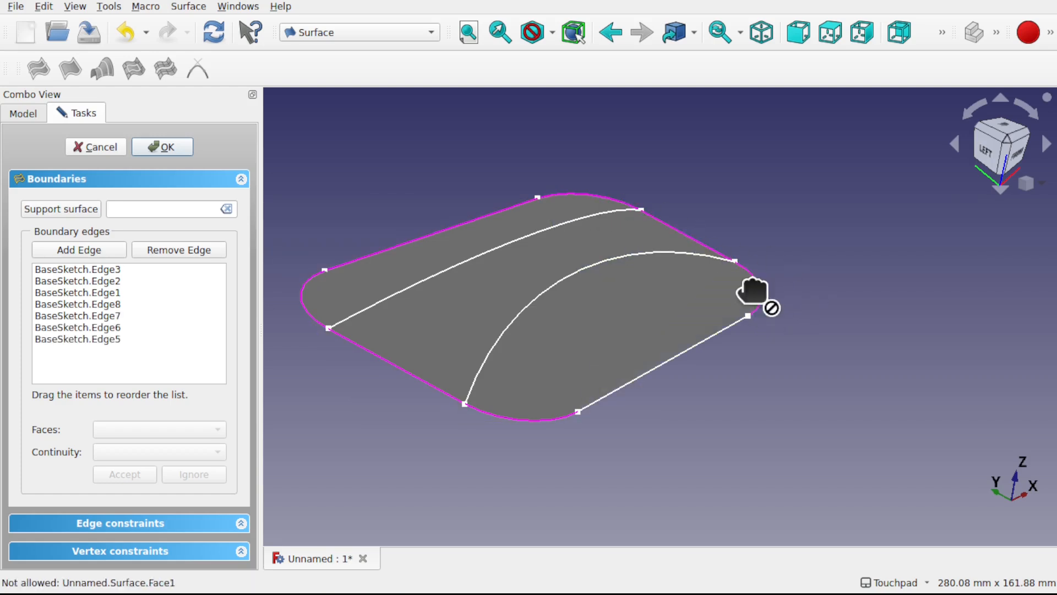
click(653, 368)
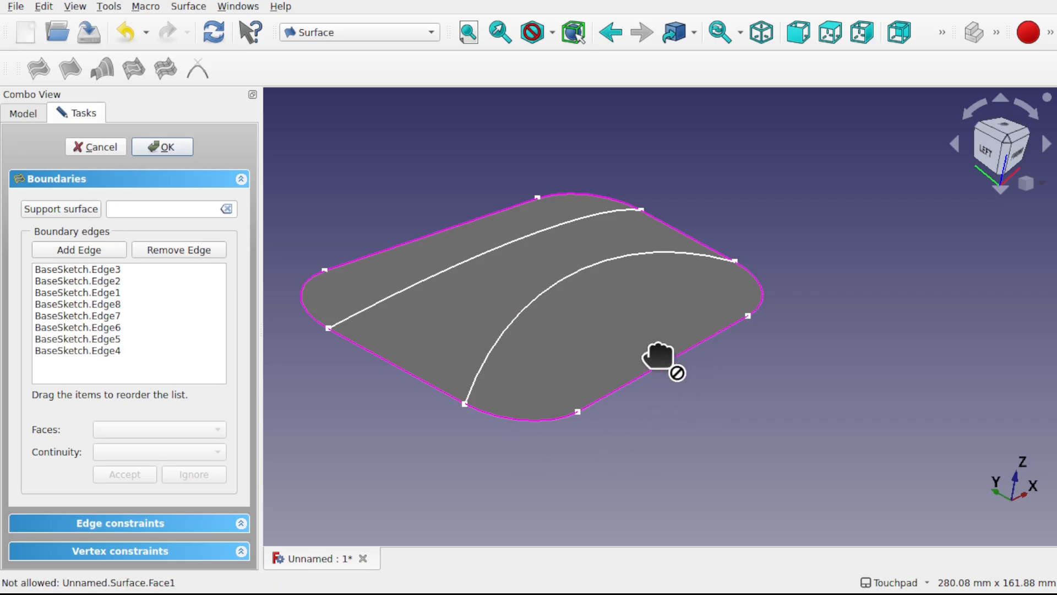
Add SurfaceProfile's Edge1 and SurfaceProfile2's Edge1 to the filling as non-boundary edge constraints.
shift+drag(661, 352, 679, 375)
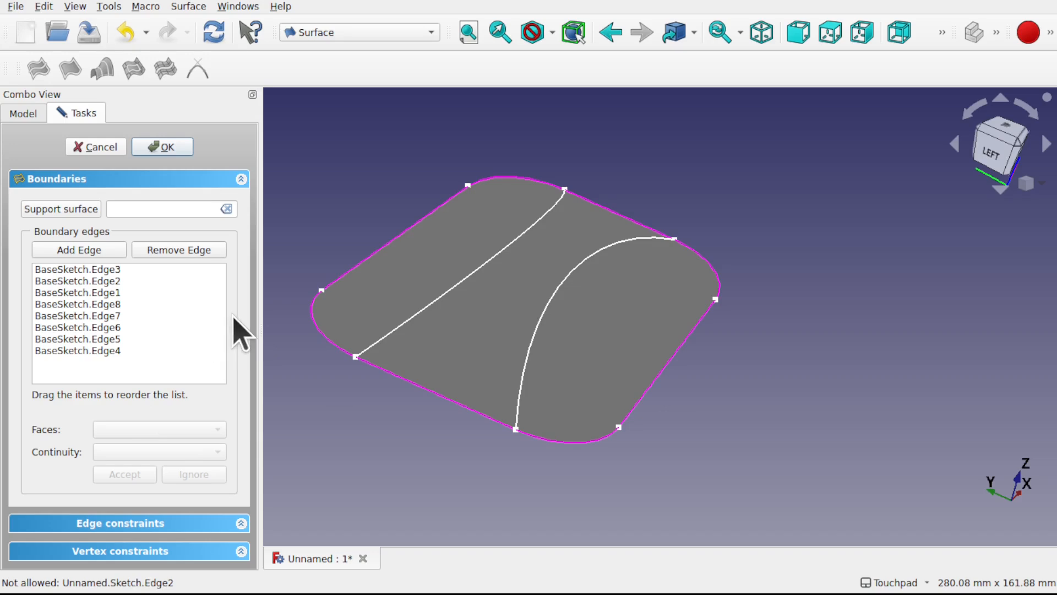
click(123, 523)
scroll(119, 521, down, 4)
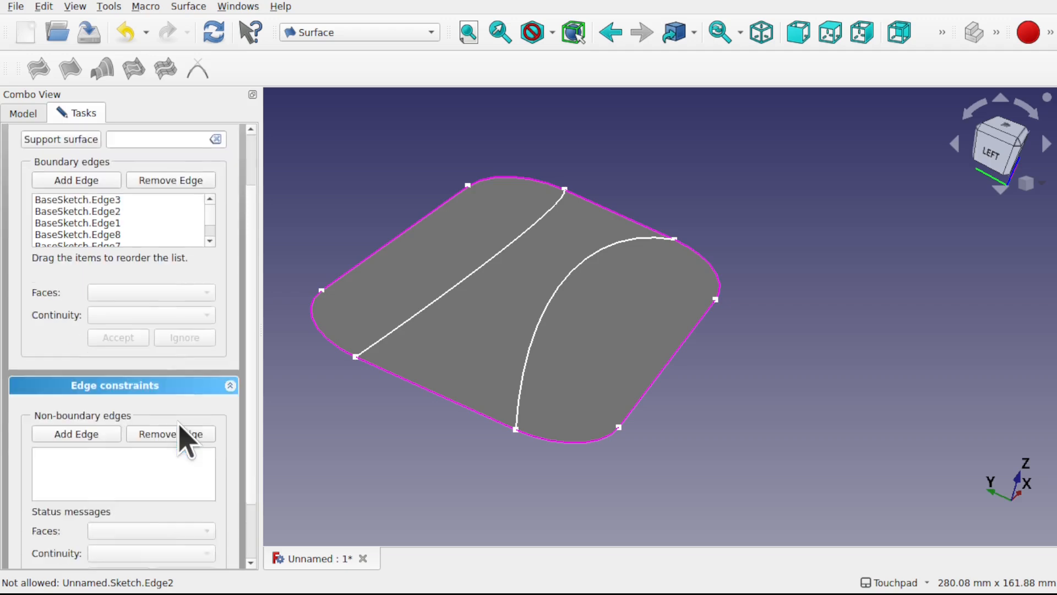
alt+drag(599, 370, 495, 338)
alt+drag(483, 295, 545, 318)
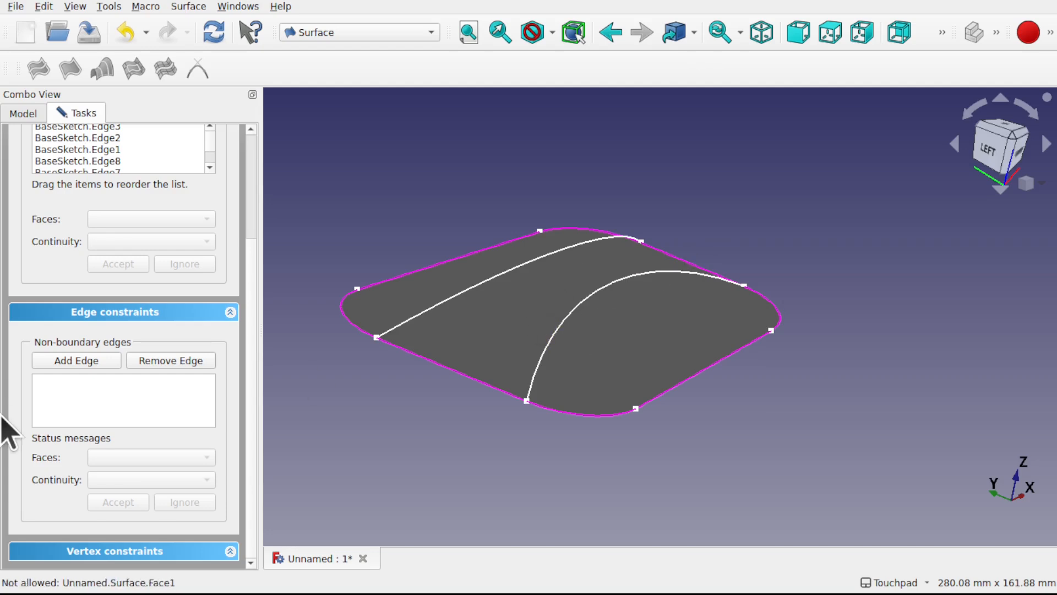
click(89, 365)
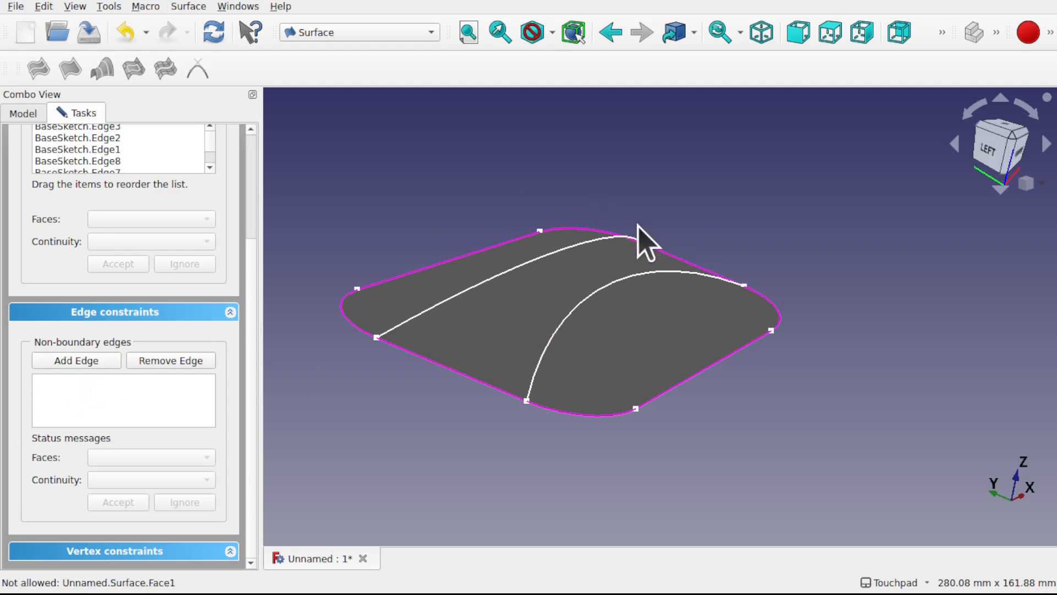
click(612, 284)
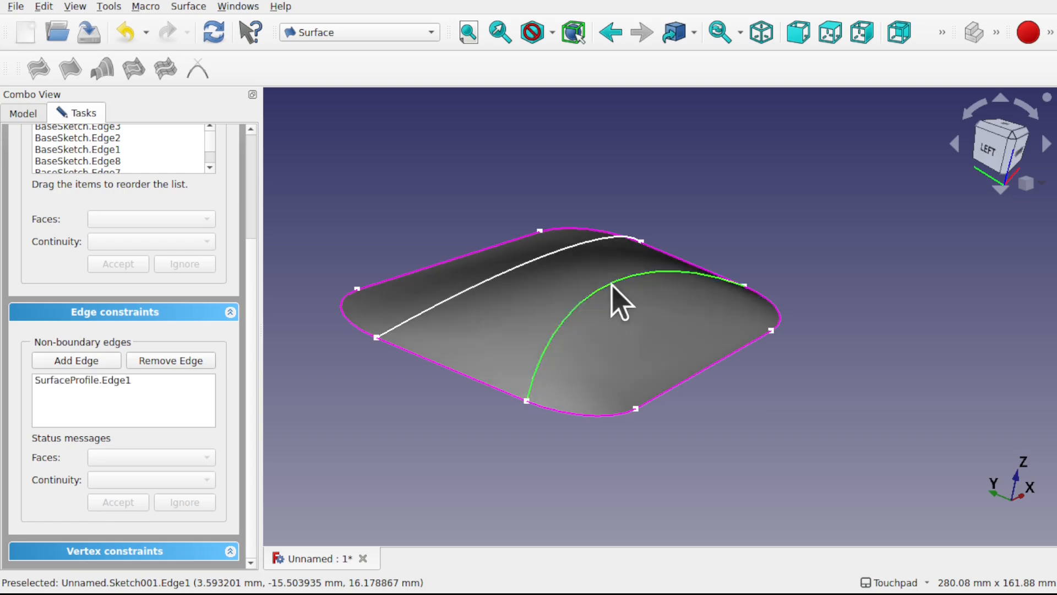
click(552, 253)
Inspect the curved filling surface from several angles and accept it.
alt+drag(552, 255, 609, 349)
alt+drag(514, 353, 461, 343)
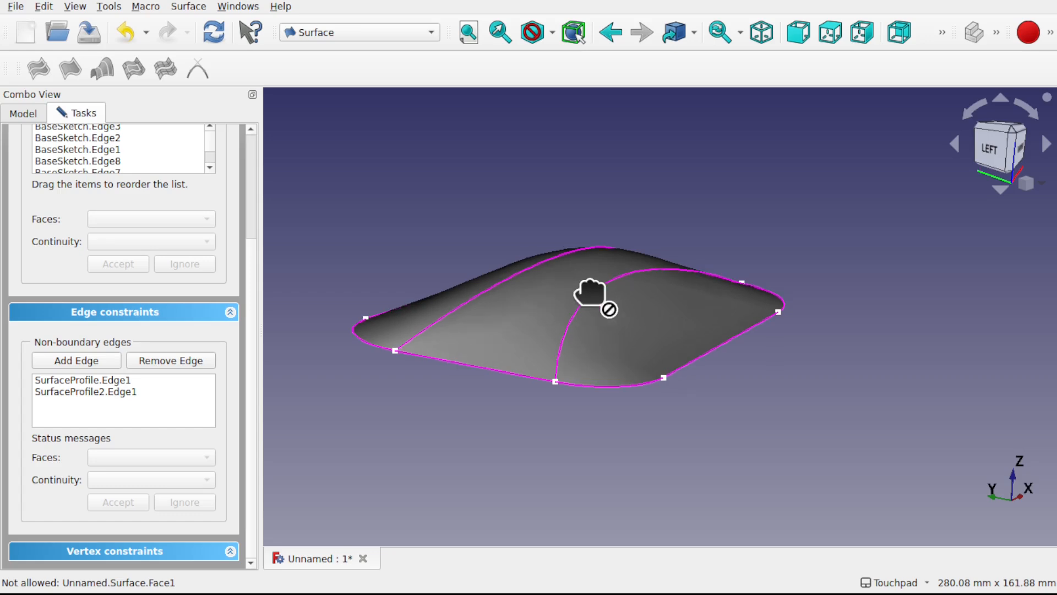
alt+drag(618, 306, 650, 379)
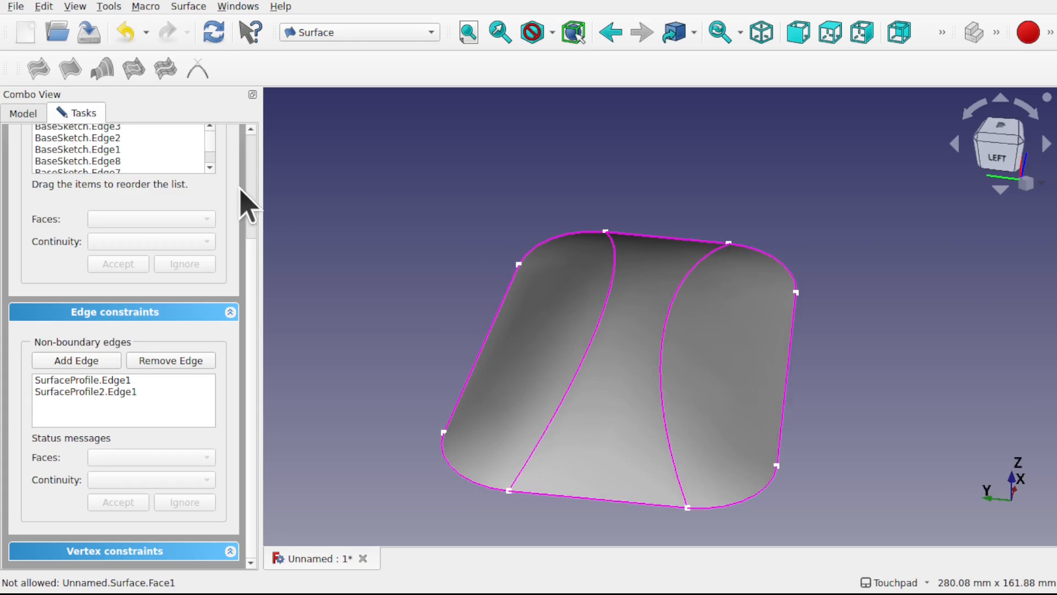
scroll(254, 158, up, 5)
click(171, 154)
alt+drag(625, 307, 501, 293)
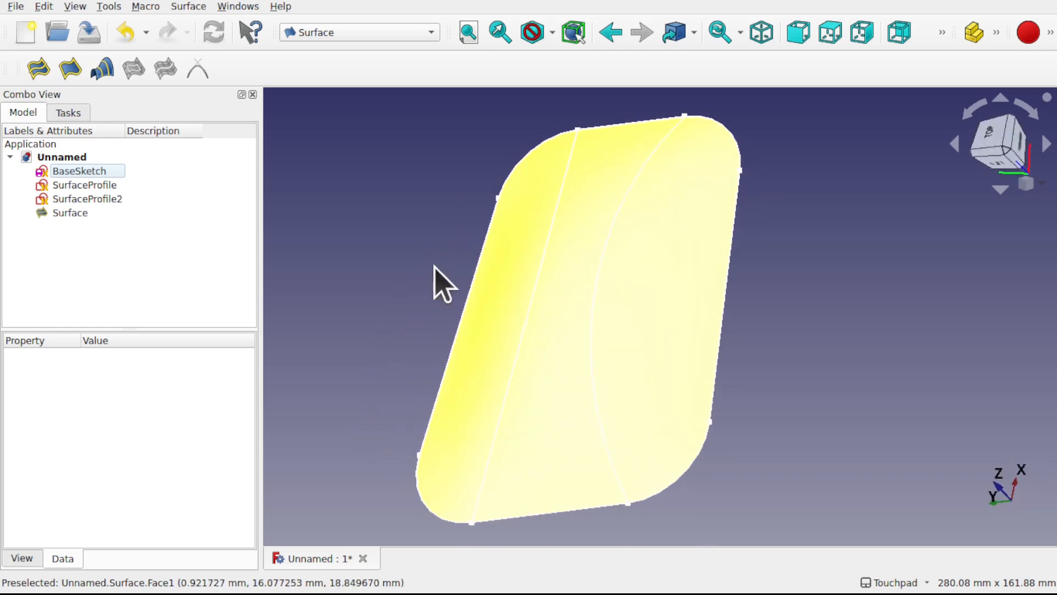
alt+drag(366, 253, 412, 230)
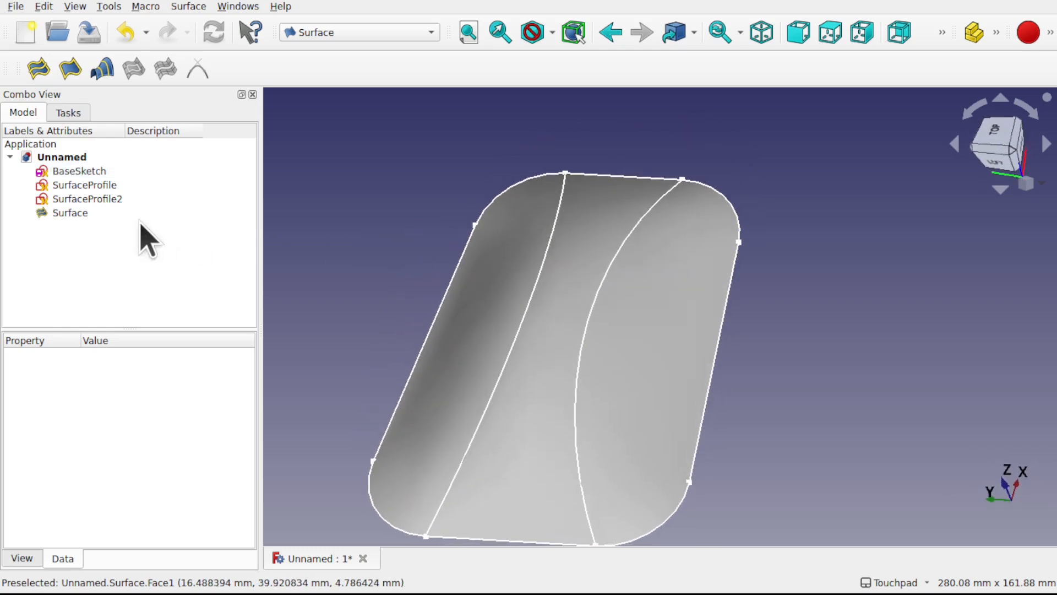
Set SurfaceProfile2's attachment offset angle to 133° while viewing the model from the left side.
click(105, 202)
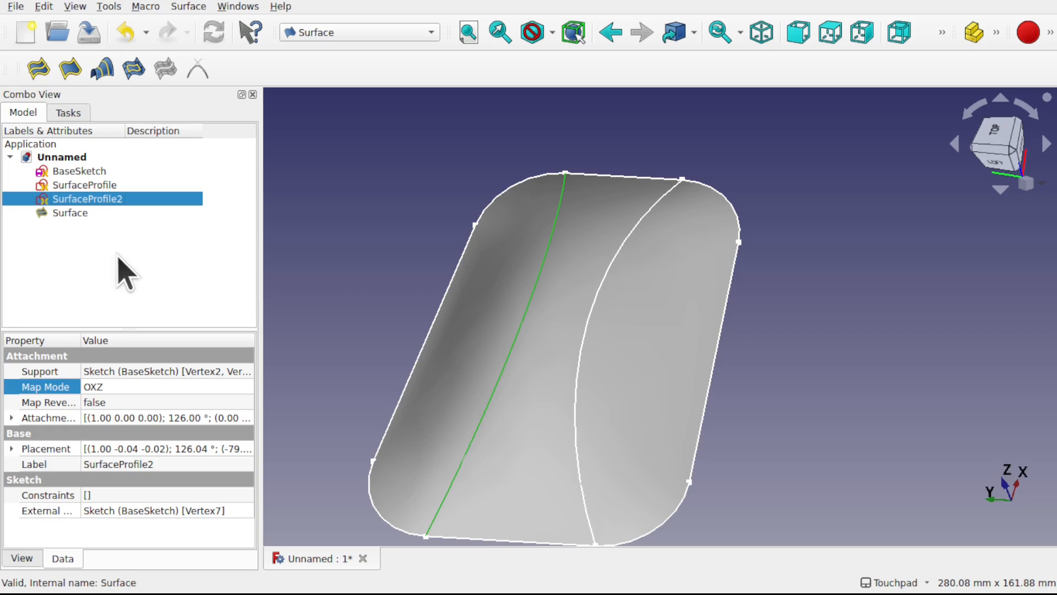
click(10, 419)
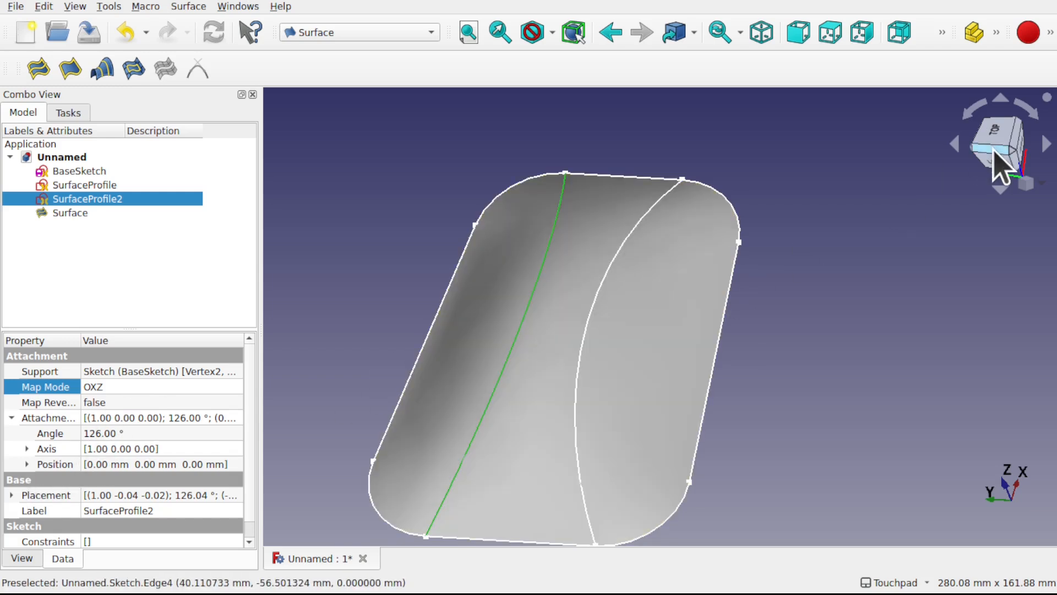
click(999, 163)
shift+middle_drag(772, 317, 830, 280)
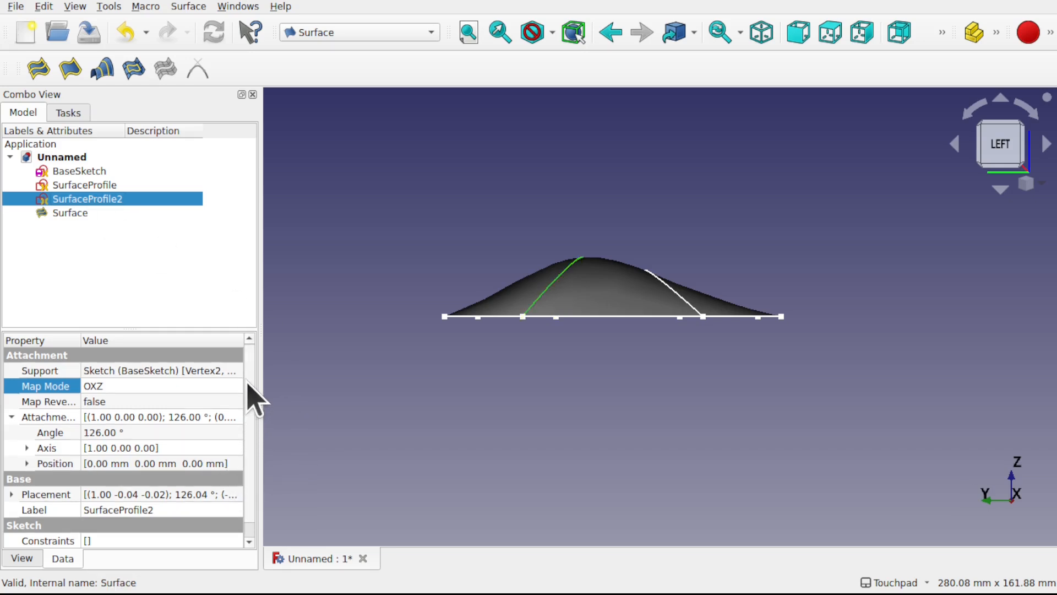
scroll(248, 399, down, 1)
click(163, 420)
click(161, 420)
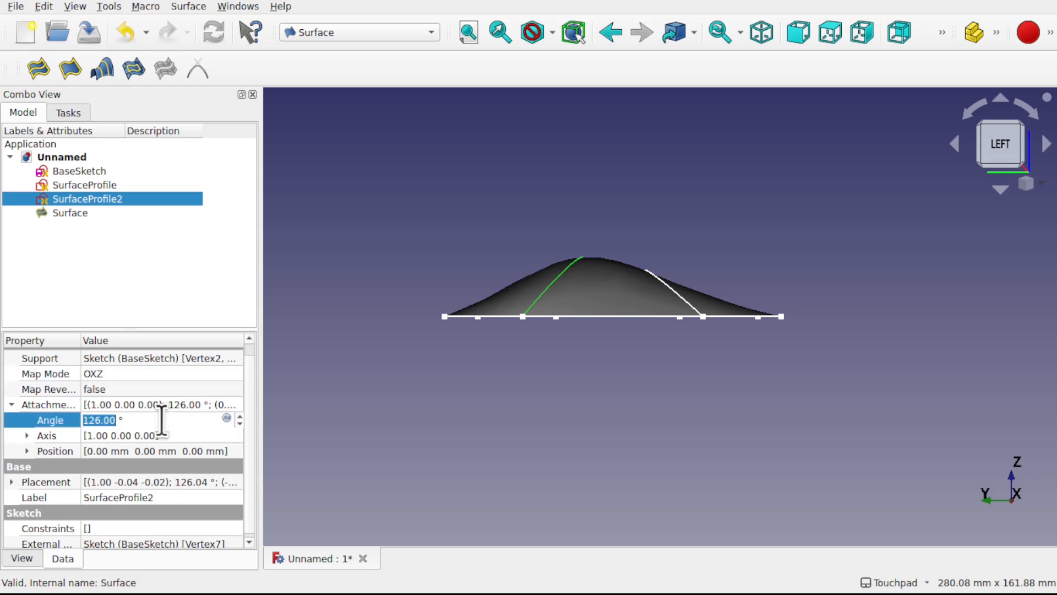
click(44, 6)
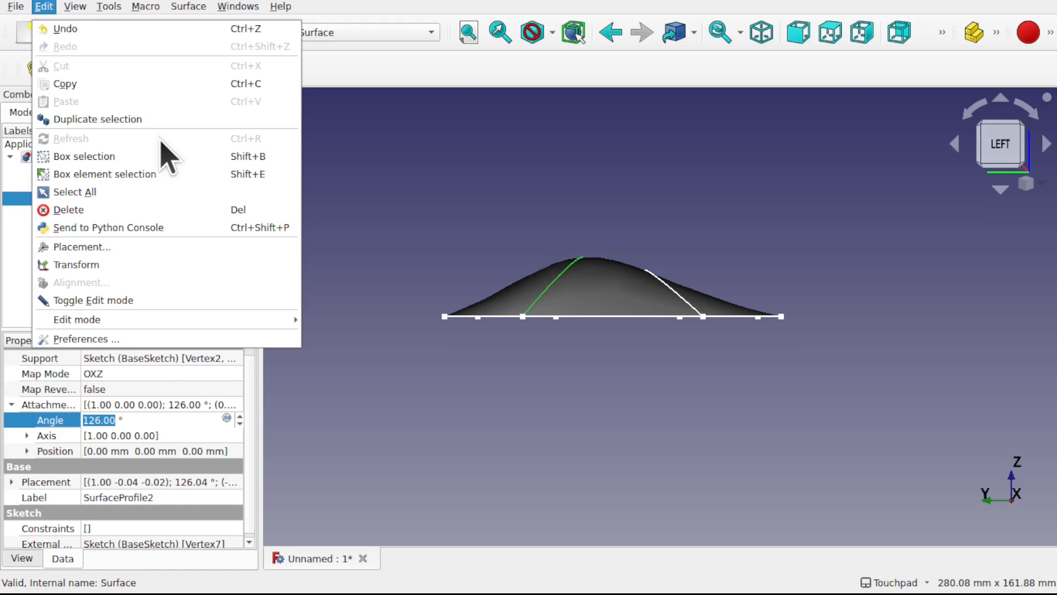
click(379, 8)
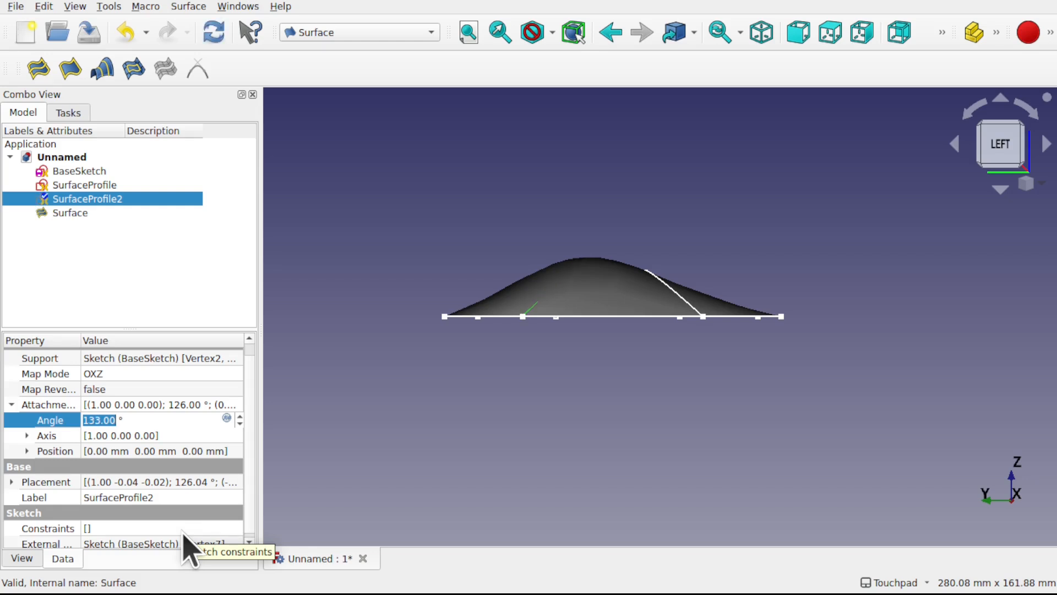
key(Return)
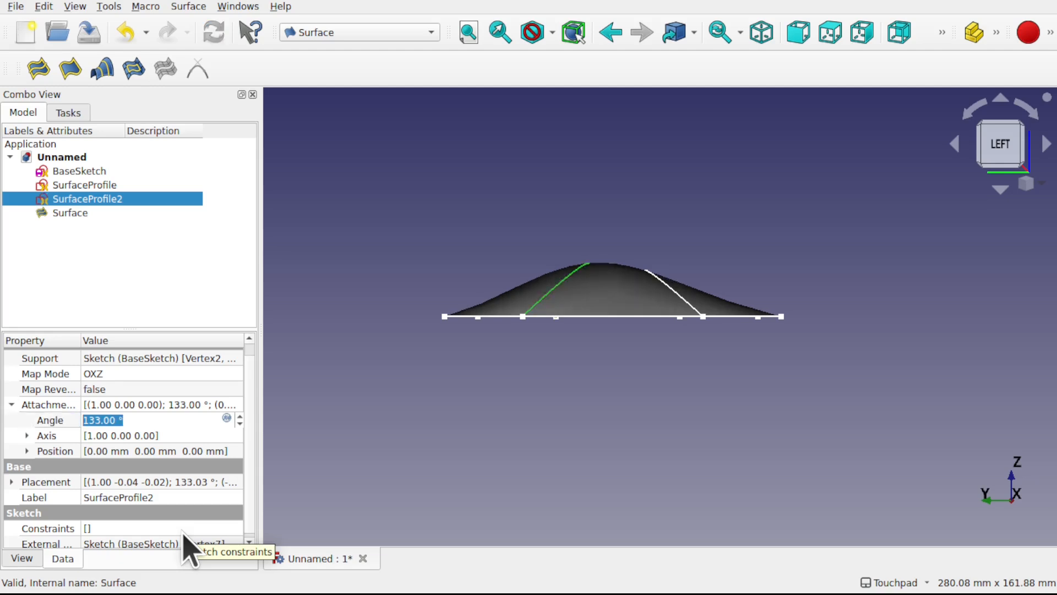
Raise SurfaceProfile2's attachment offset angle in stages to 150°.
key(Up)
key(Up)
key(Up)
key(Up)
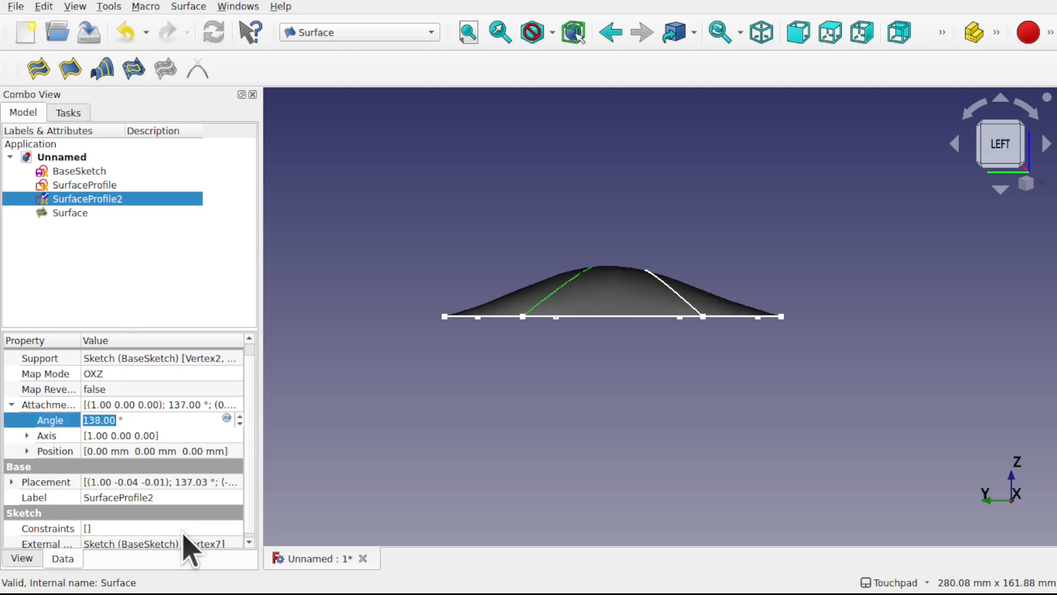
key(Up)
key(Up)
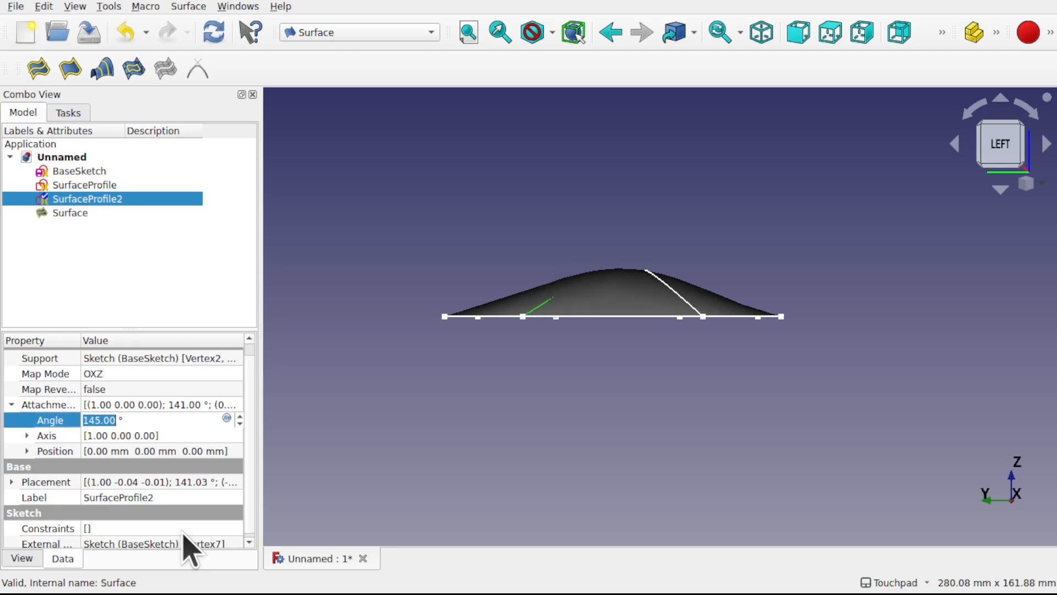
key(Up)
key(Up)
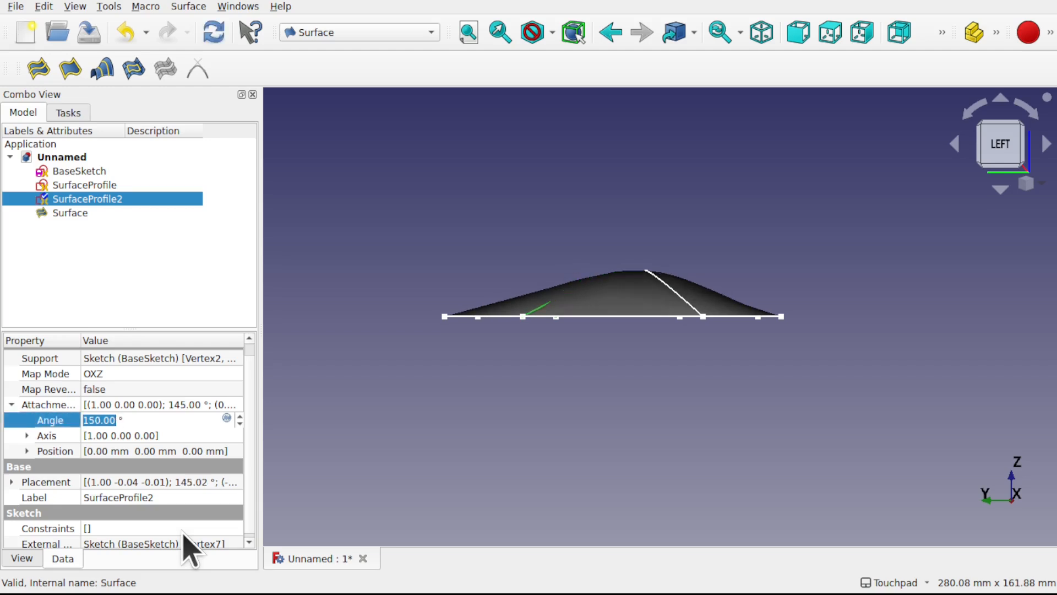
key(Return)
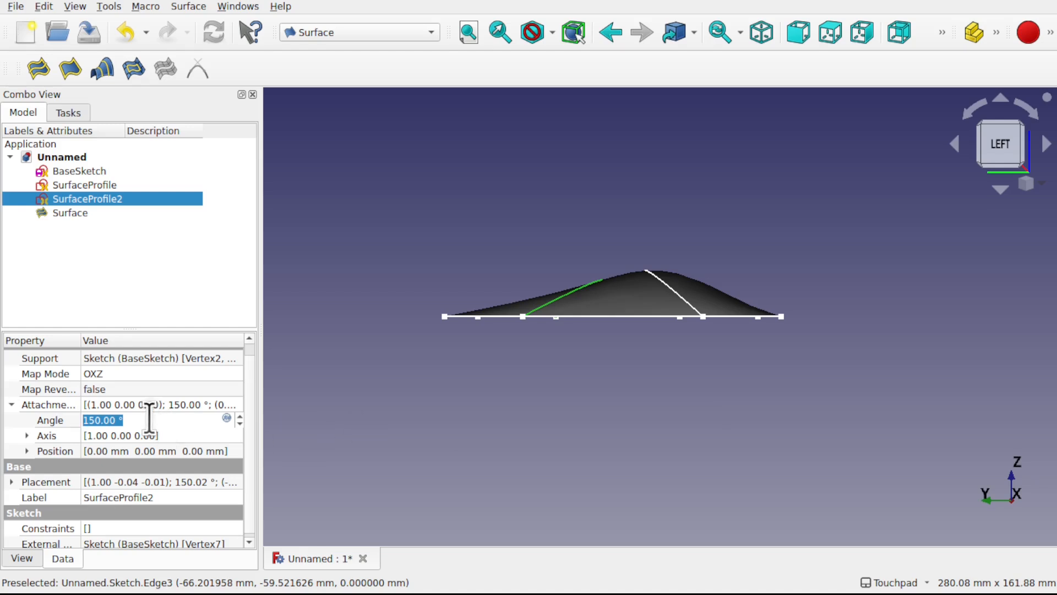
Try lower attachment offset angles for SurfaceProfile2, including 69° and 89°, and finish at 43°.
scroll(149, 419, down, 1)
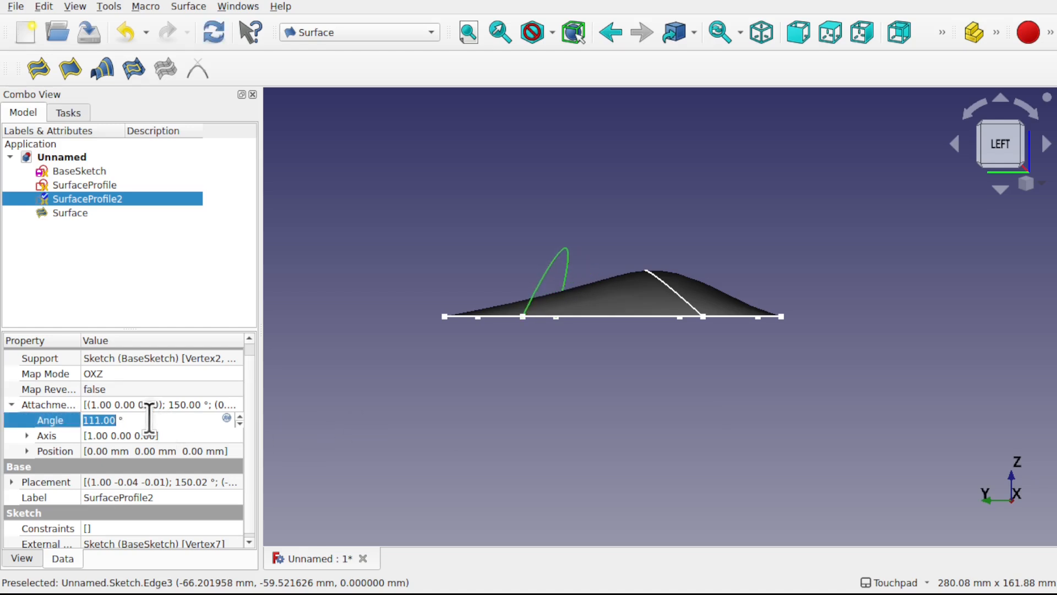
scroll(148, 420, down, 20)
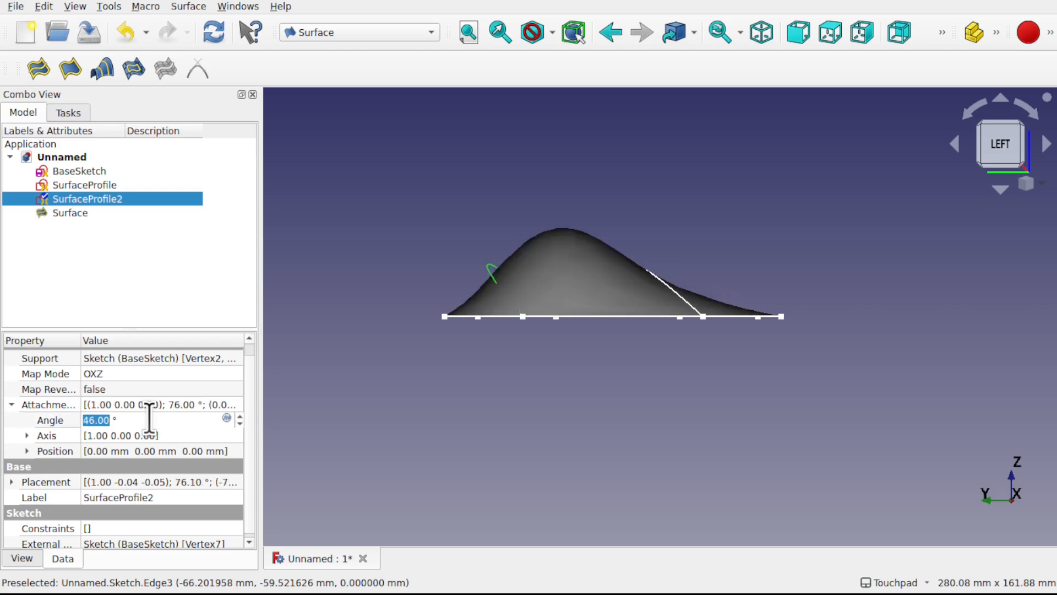
scroll(148, 419, up, 1)
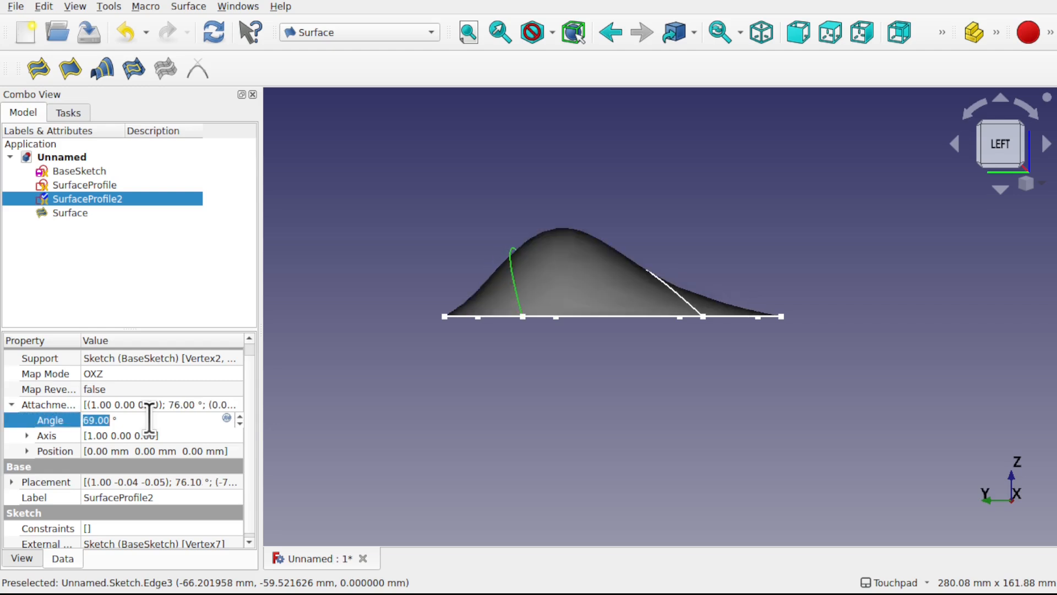
scroll(148, 420, up, 1)
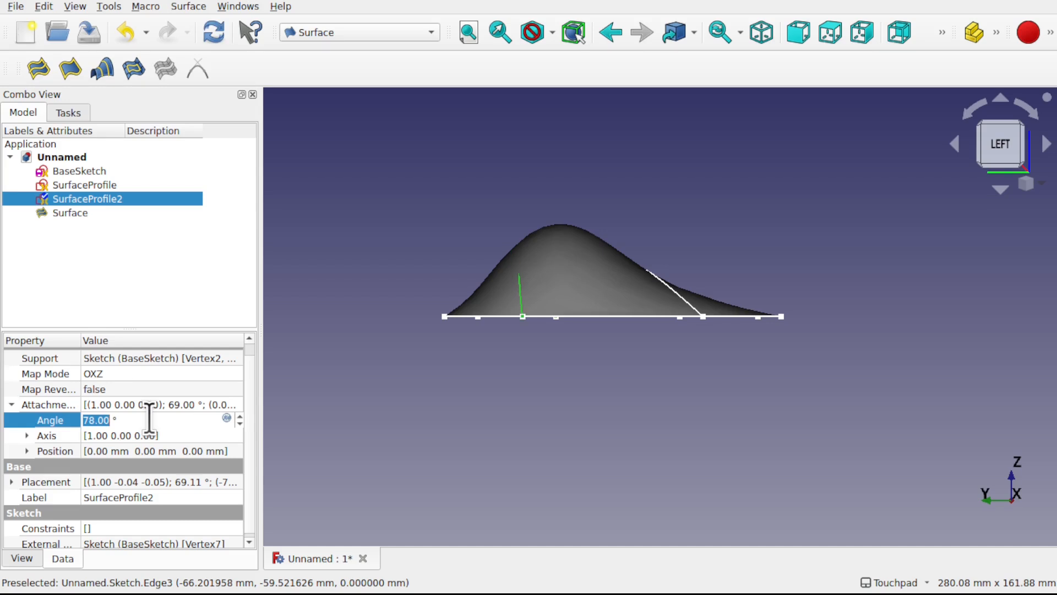
scroll(149, 419, up, 3)
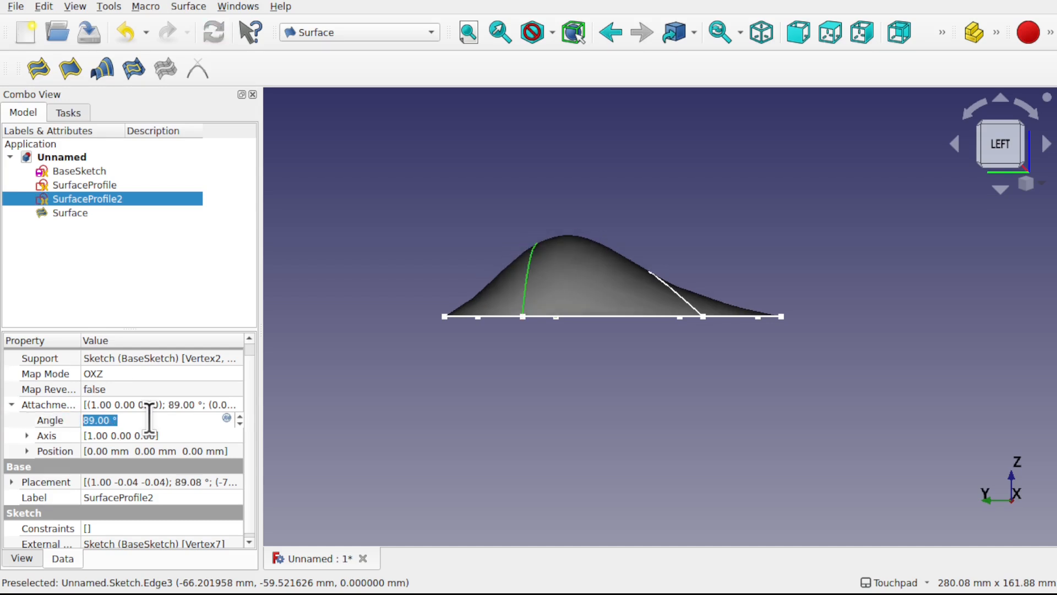
scroll(149, 420, down, 1)
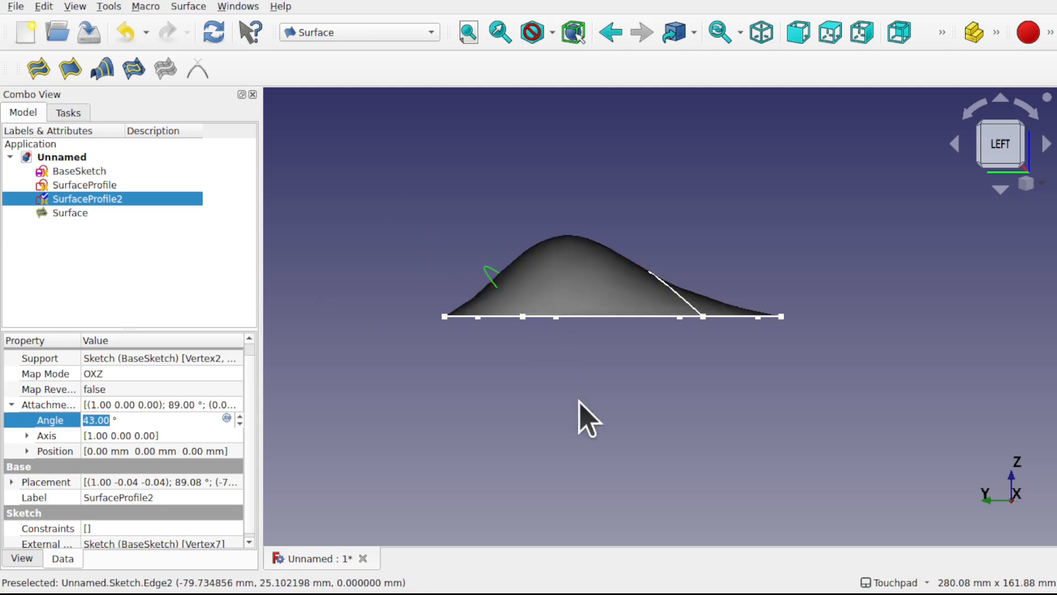
key(Return)
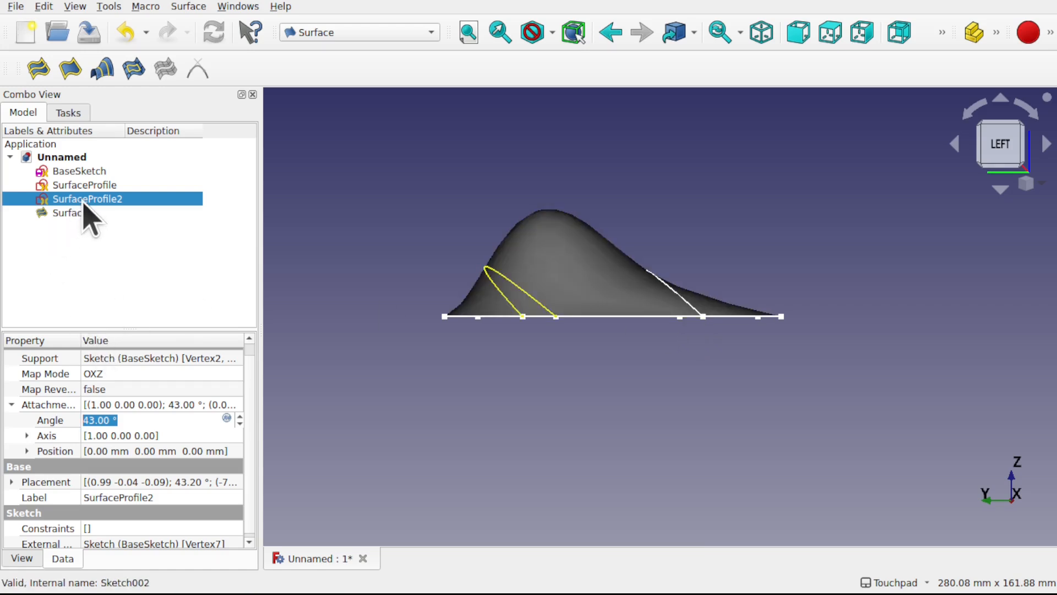
Try attachment offset angles of 144° and 154° for SurfaceProfile, and finish at 159°.
click(102, 185)
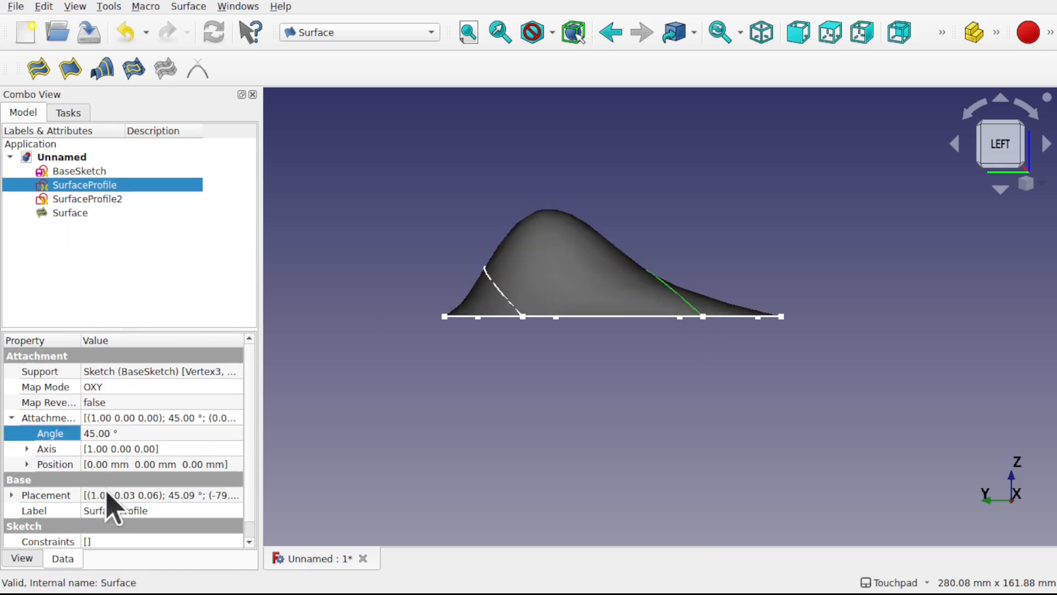
click(153, 434)
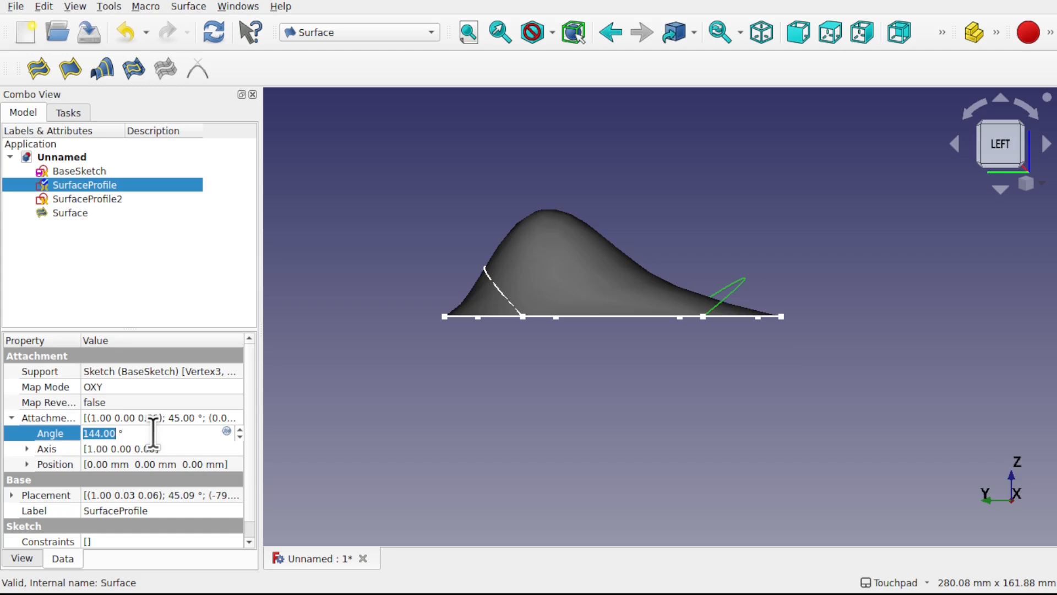
key(Return)
scroll(152, 433, up, 1)
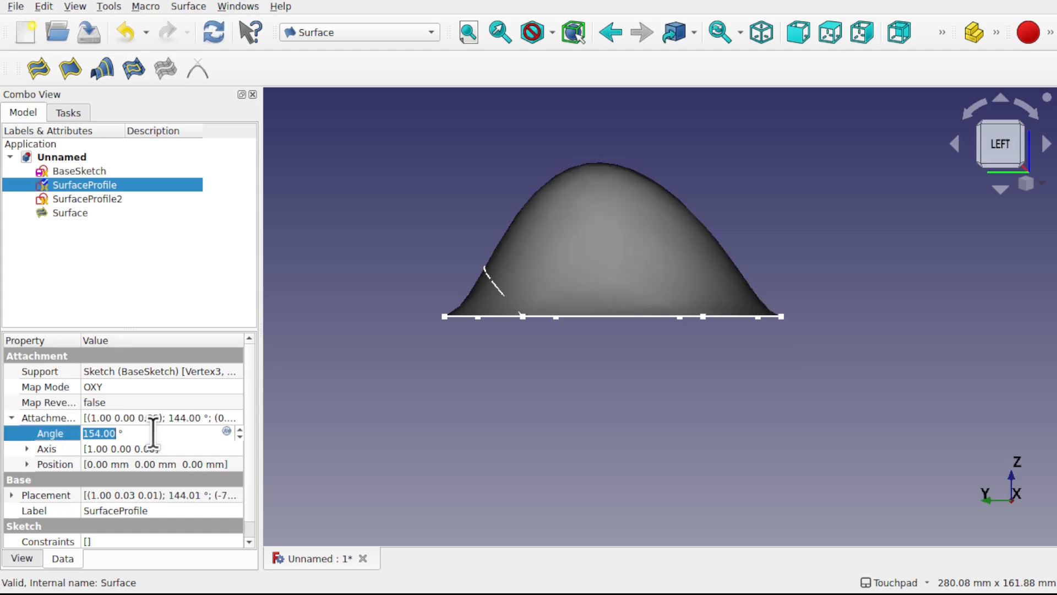
key(Return)
text(159)
key(Return)
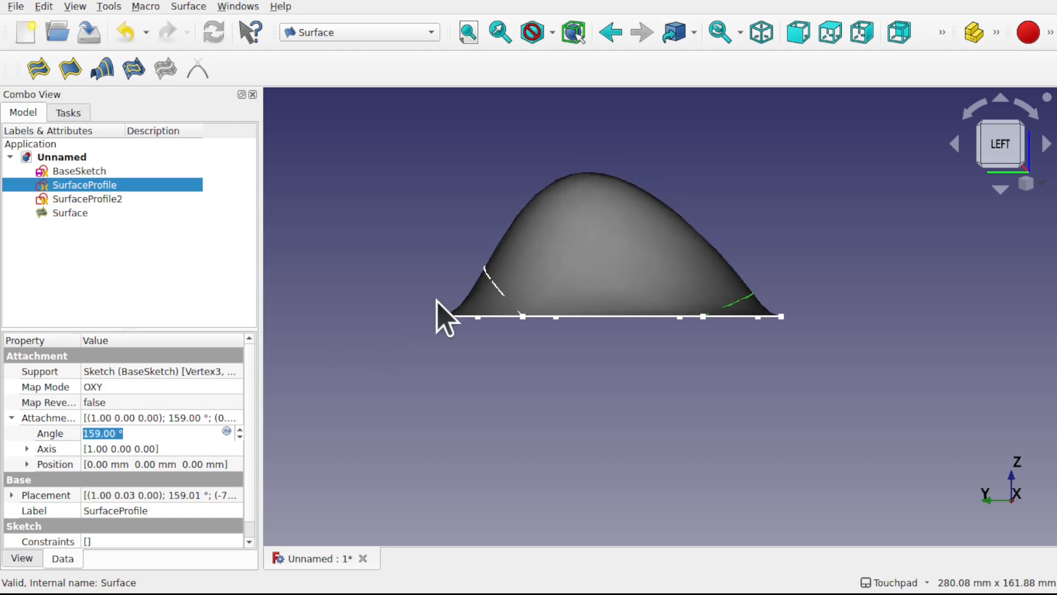
Try an attachment offset angle of 17° for SurfaceProfile2, and change it to 92°.
shift+drag(641, 255, 602, 345)
click(861, 340)
shift+drag(861, 340, 640, 198)
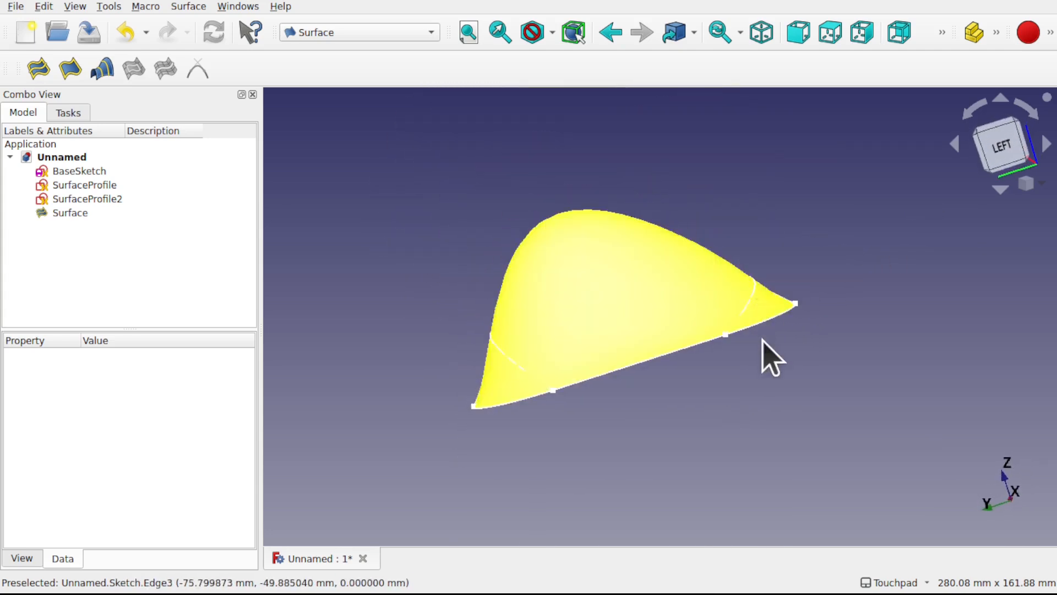
shift+drag(739, 427, 632, 388)
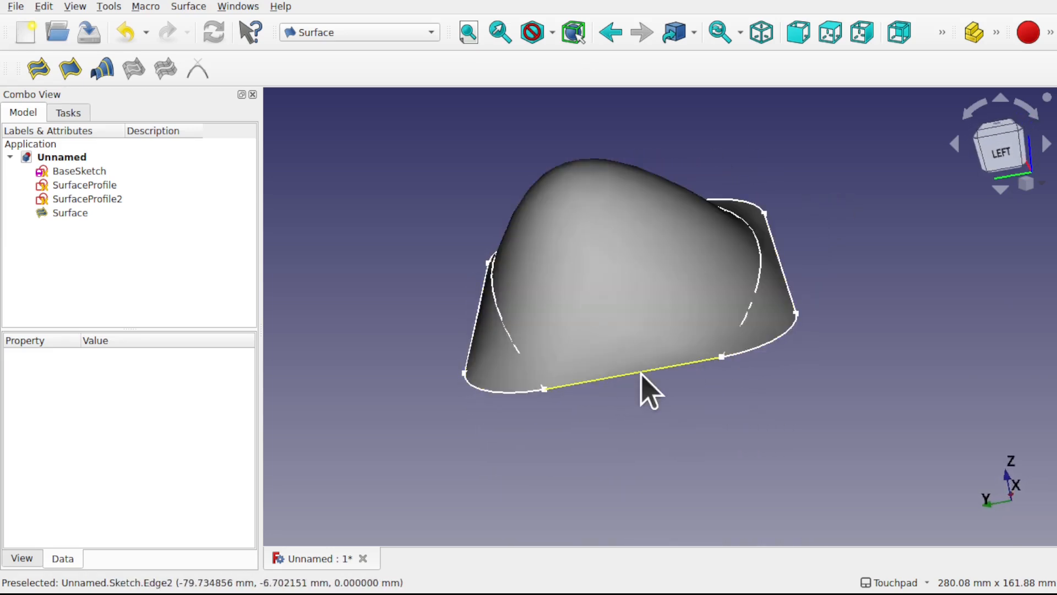
shift+drag(692, 468, 599, 359)
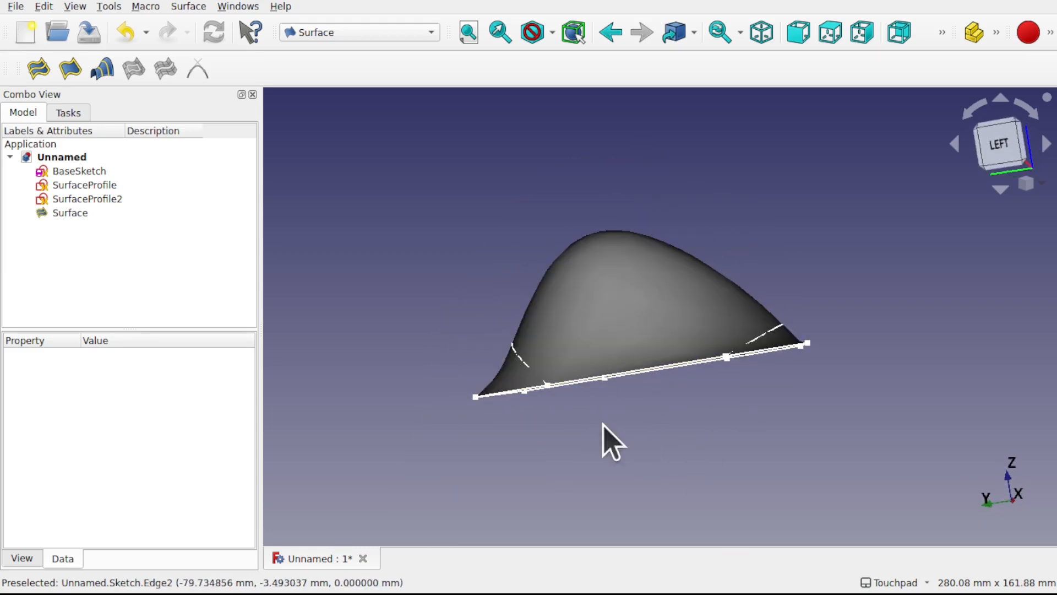
click(92, 185)
click(93, 198)
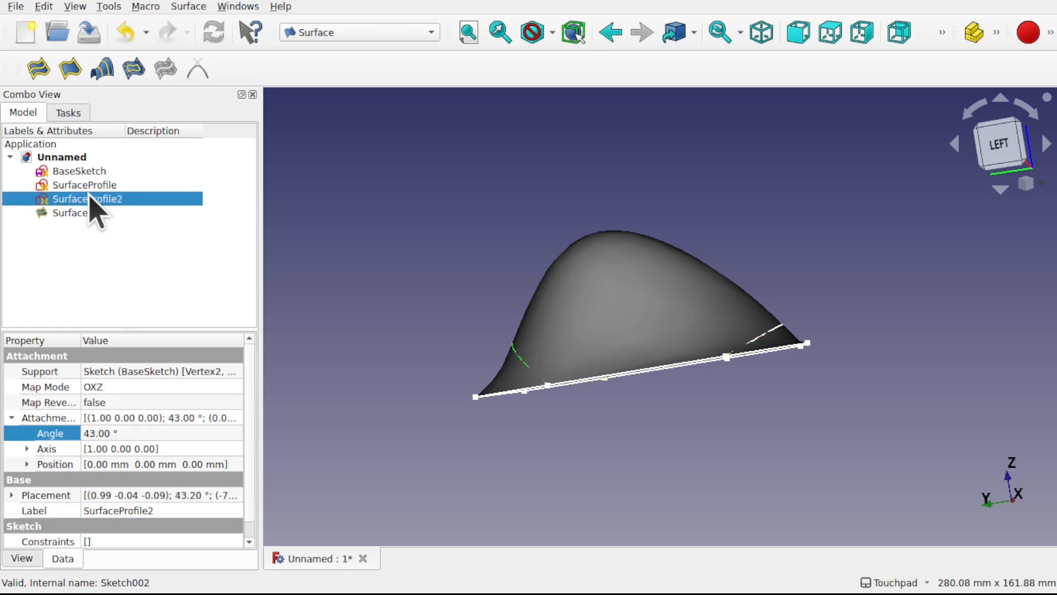
click(150, 434)
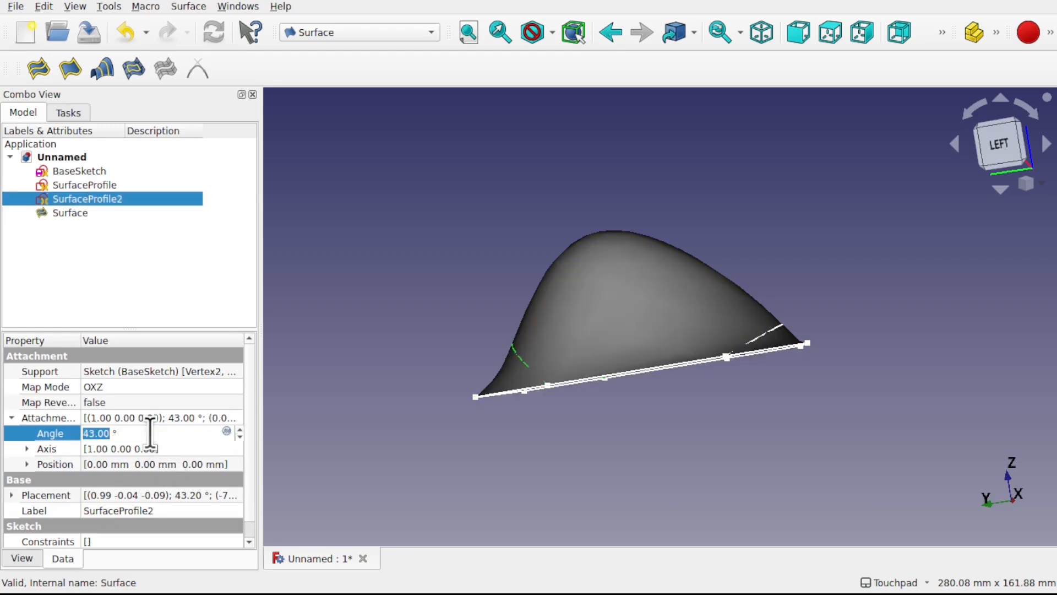
key(Return)
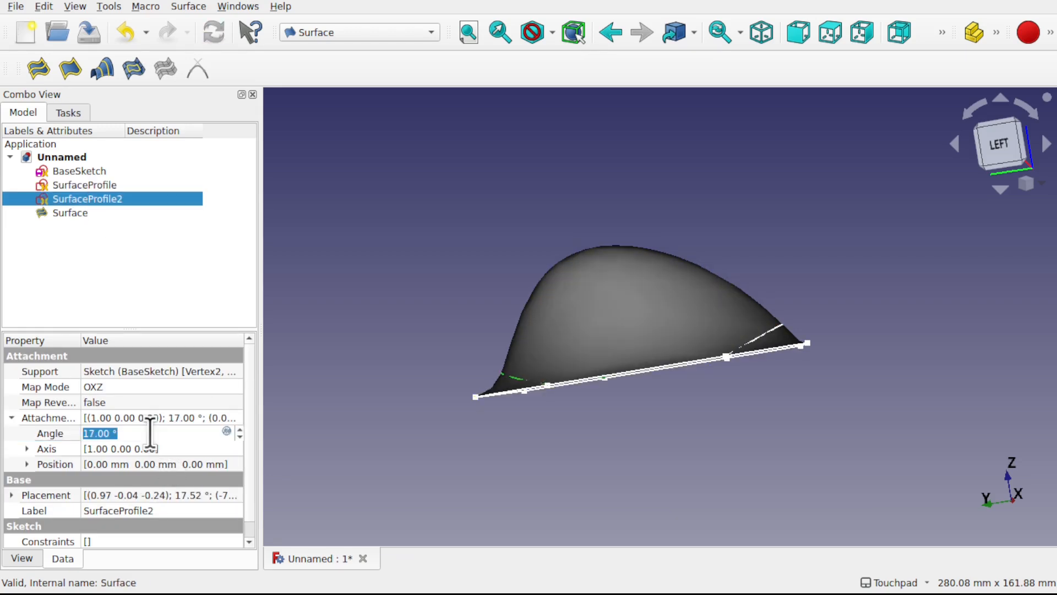
scroll(150, 434, up, 1)
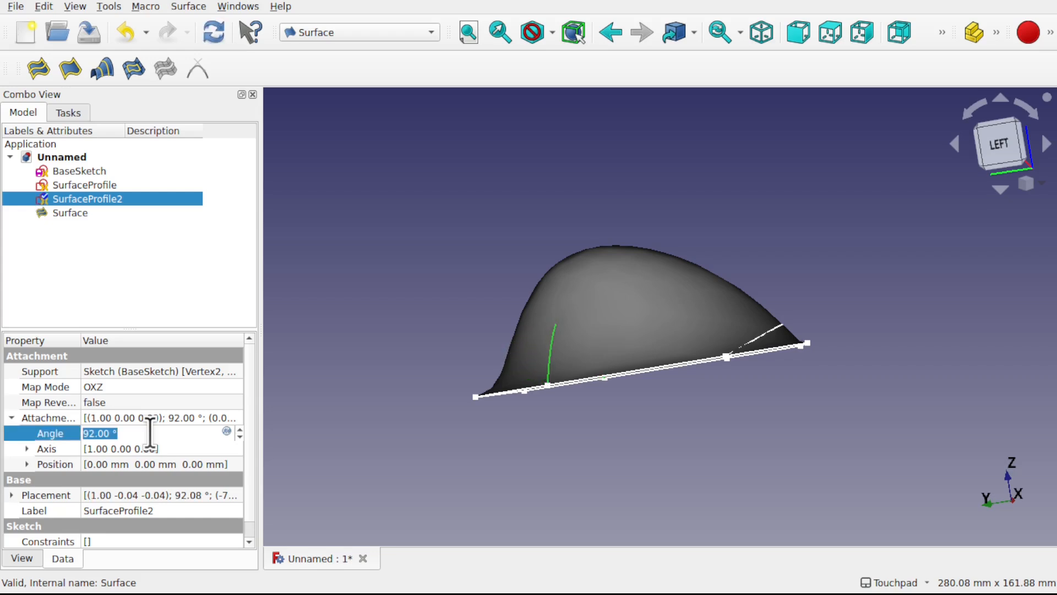
key(Return)
Lower SurfaceProfile's attachment offset angle through 124° to 74°.
click(102, 186)
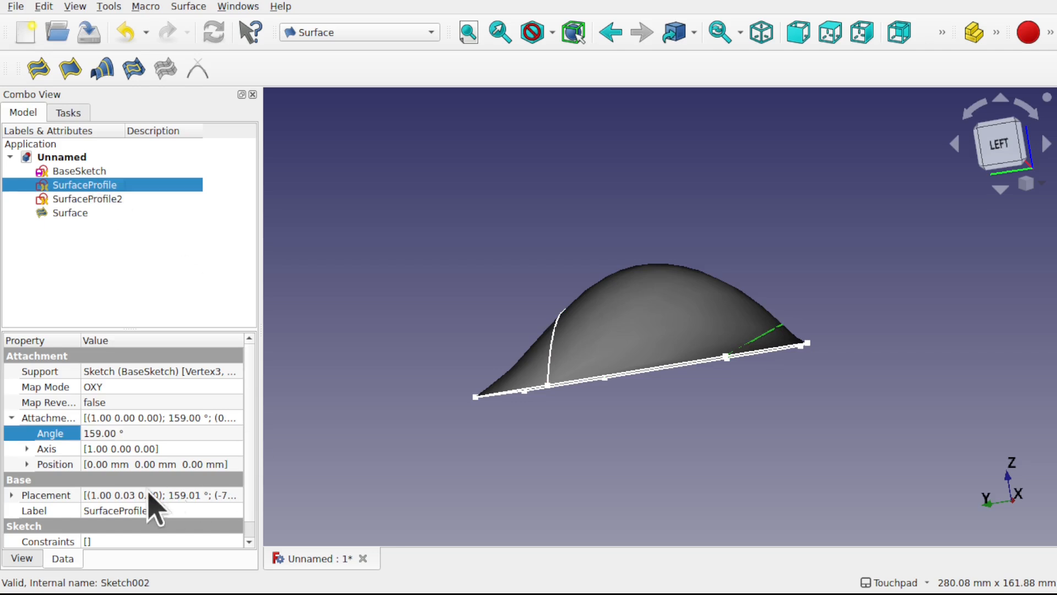
click(145, 434)
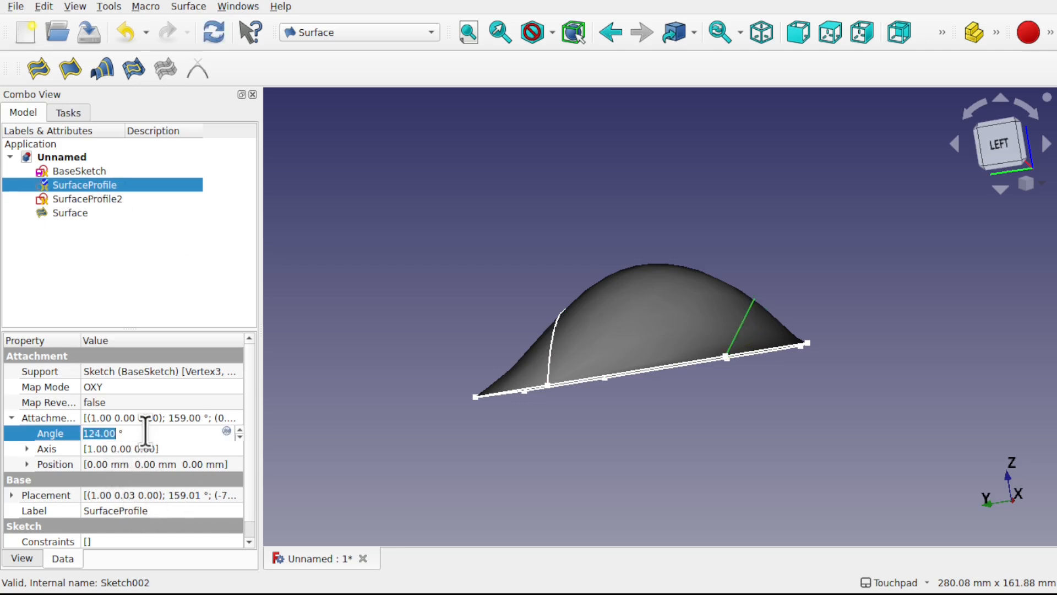
scroll(145, 433, down, 2)
Edit the SurfaceProfile sketch, reshape its arc into a much taller curve by moving its centre point, and close the sketch.
mouse_move(665, 256)
alt+mouse_down()
mouse_move(689, 331)
mouse_move(770, 295)
mouse_move(682, 301)
mouse_move(687, 265)
mouse_move(665, 288)
mouse_move(688, 306)
mouse_move(691, 292)
mouse_move(677, 308)
alt+mouse_up()
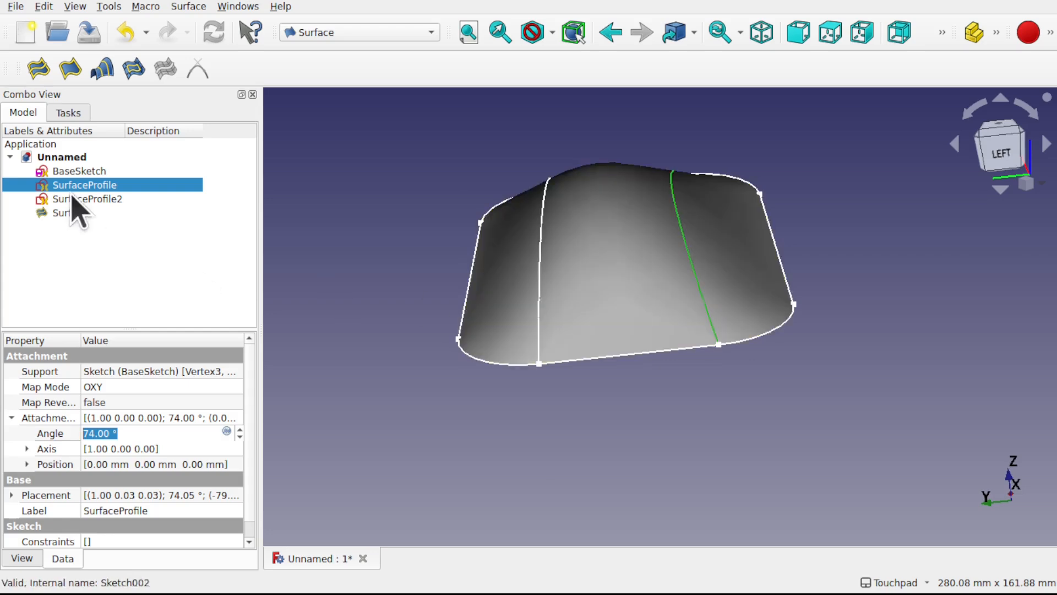
click(89, 191)
double_click(89, 188)
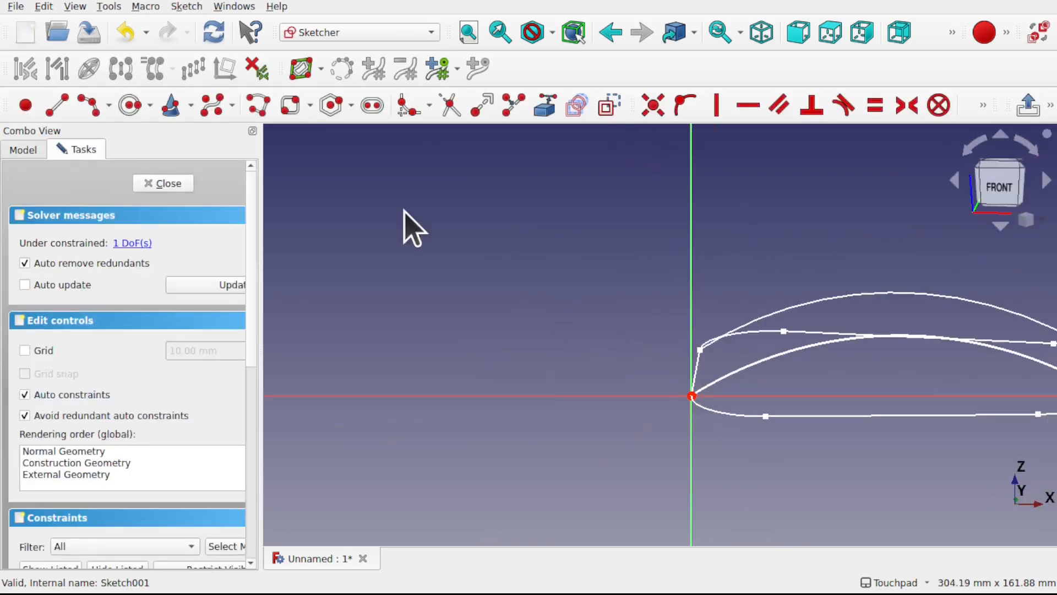
mouse_move(909, 352)
shift+mouse_down()
mouse_move(671, 347)
mouse_move(672, 236)
mouse_move(677, 323)
mouse_move(667, 308)
shift+mouse_up()
scroll(654, 281, down, 5)
mouse_move(689, 383)
shift+mouse_down()
mouse_move(684, 161)
mouse_move(668, 253)
shift+mouse_up()
drag(638, 507, 639, 283)
shift+drag(665, 216, 649, 309)
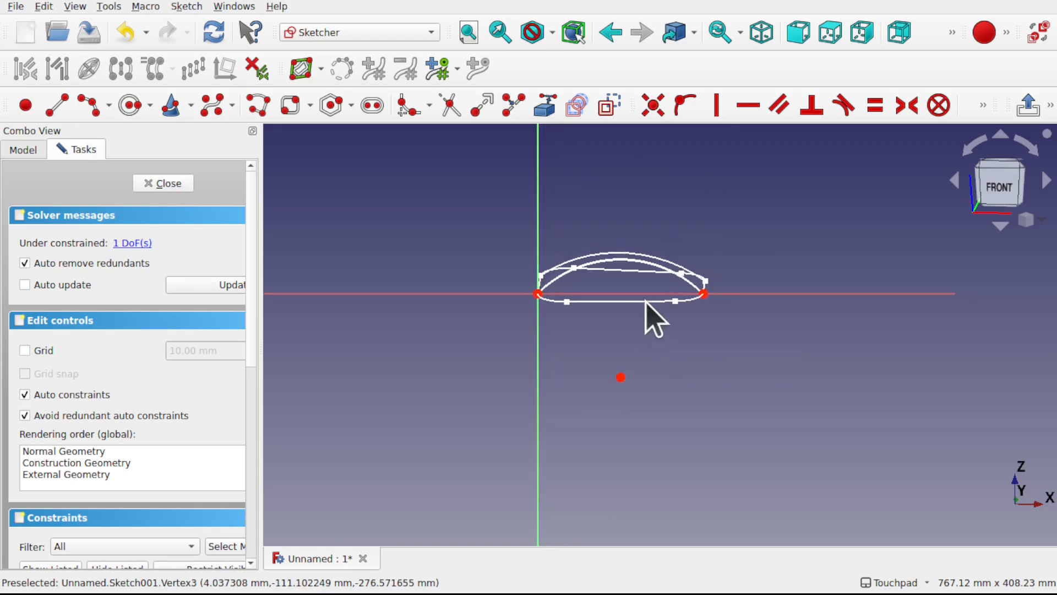
drag(639, 257, 640, 179)
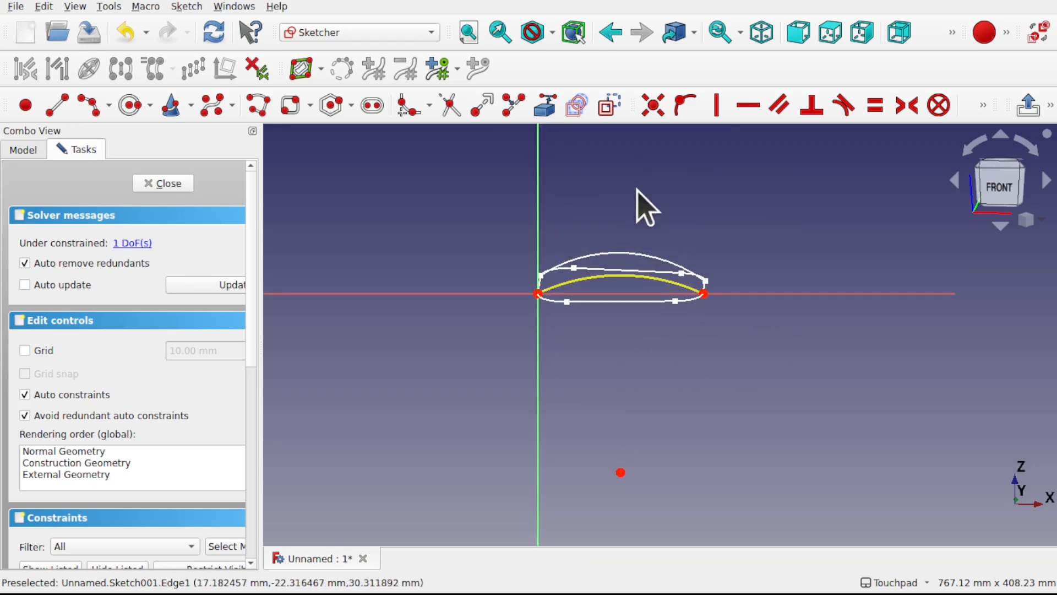
mouse_move(626, 471)
mouse_down()
mouse_move(640, 287)
mouse_move(592, 326)
mouse_move(555, 399)
mouse_move(735, 306)
mouse_move(685, 241)
mouse_move(661, 279)
mouse_move(668, 295)
mouse_move(690, 198)
mouse_move(686, 248)
mouse_up()
click(161, 183)
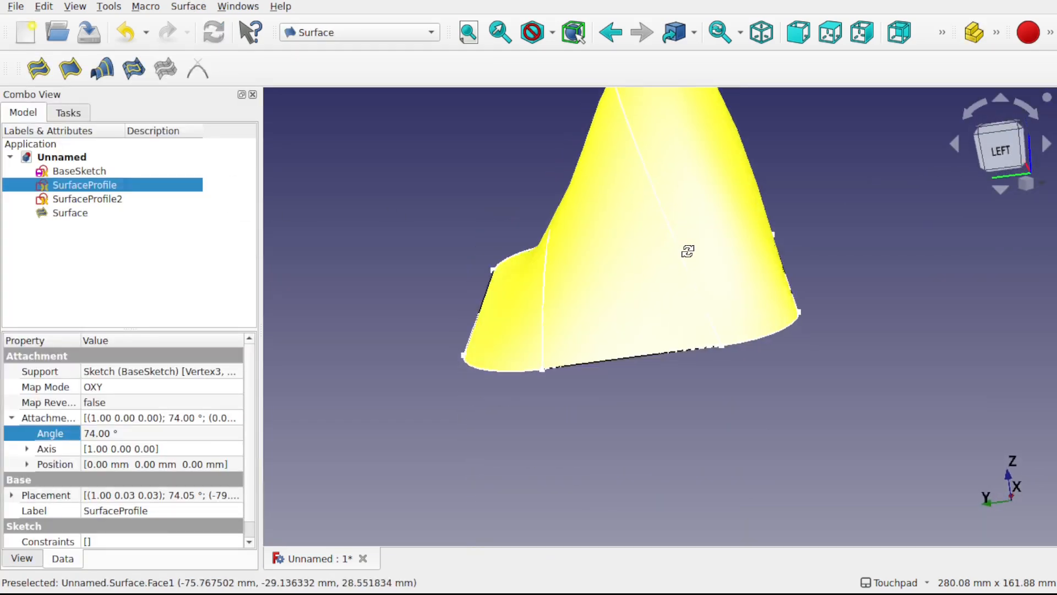
Edit the SurfaceProfile2 sketch, raise its arc into a taller curve, and close the sketch.
double_click(86, 199)
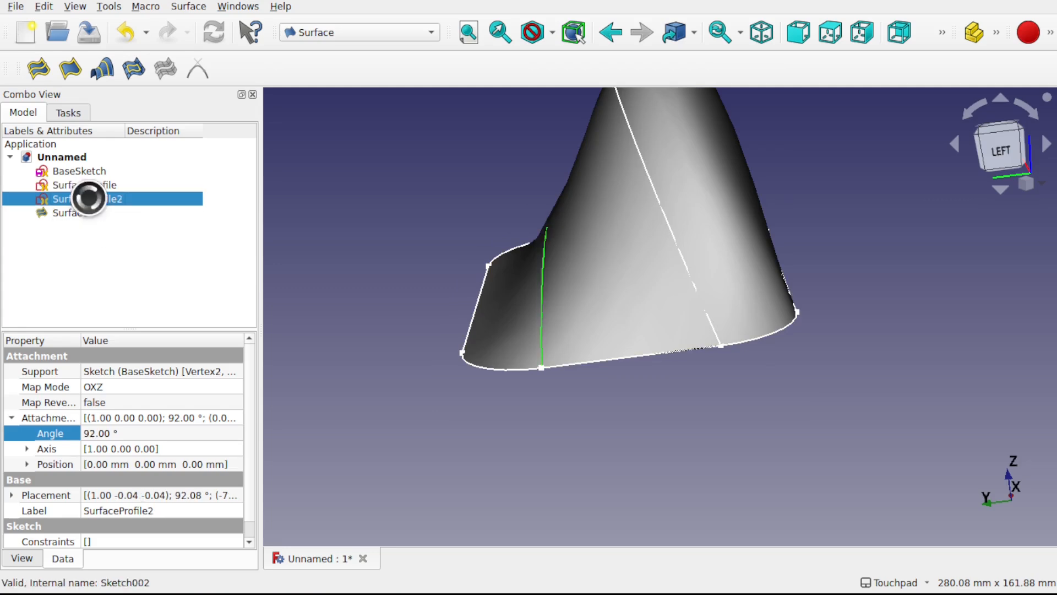
shift+middle_drag(1012, 312, 824, 345)
scroll(713, 314, down, 8)
mouse_move(695, 462)
mouse_down()
mouse_move(706, 448)
mouse_move(712, 335)
mouse_up()
click(155, 180)
Raise SurfaceProfile2's attachment offset angle through 107° to 109°.
alt+middle_drag(621, 259, 576, 358)
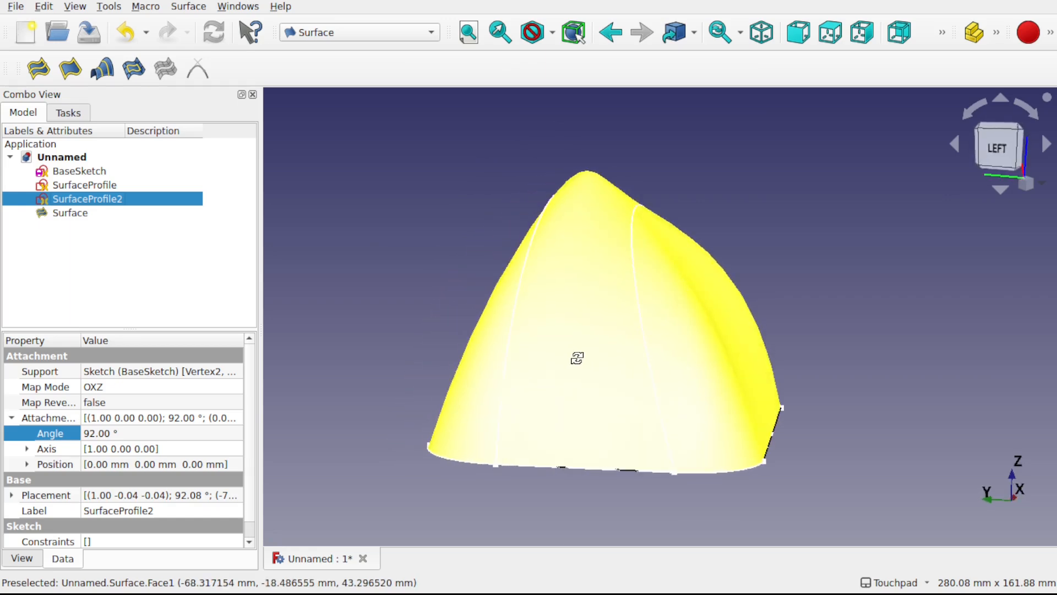
click(816, 308)
alt+middle_drag(816, 308, 762, 354)
alt+middle_drag(649, 413, 849, 214)
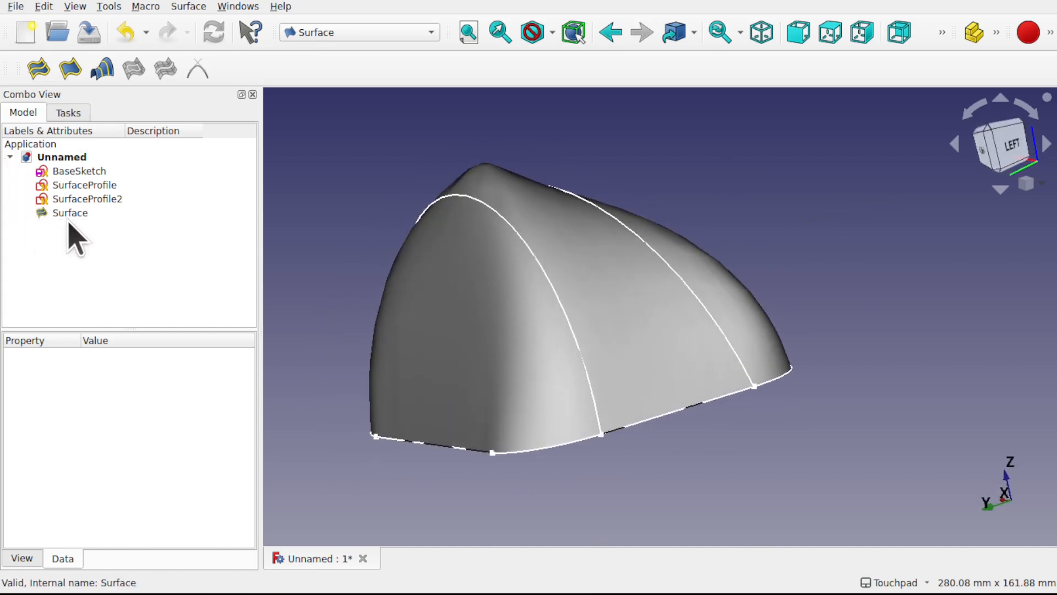
click(86, 185)
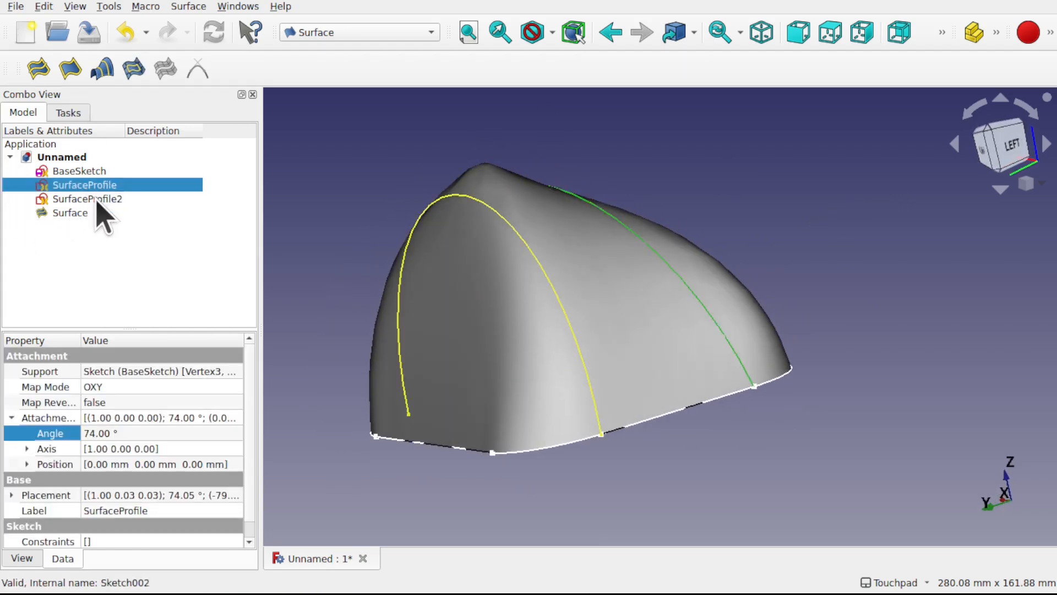
click(97, 200)
click(133, 432)
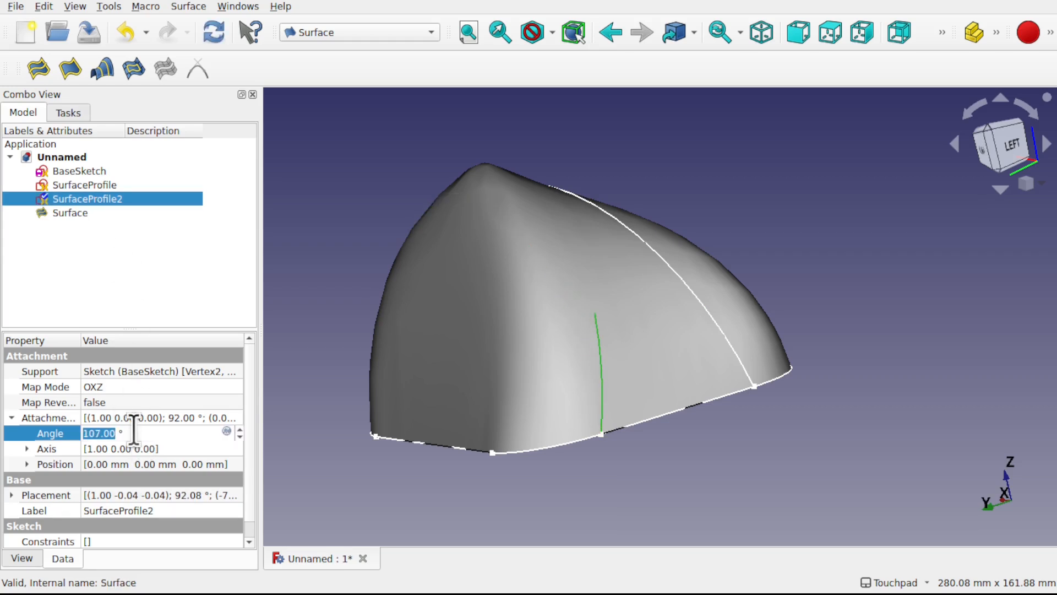
scroll(134, 429, up, 1)
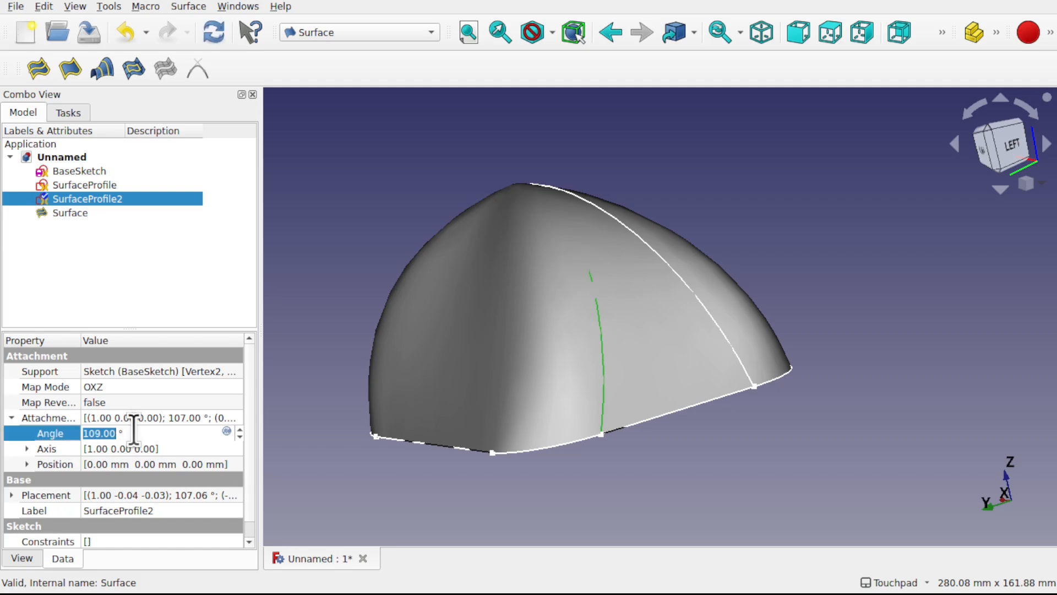
Try degree 4 for the filled Surface, and set its Degree property to 2.
shift+drag(596, 247, 649, 347)
shift+drag(734, 389, 736, 287)
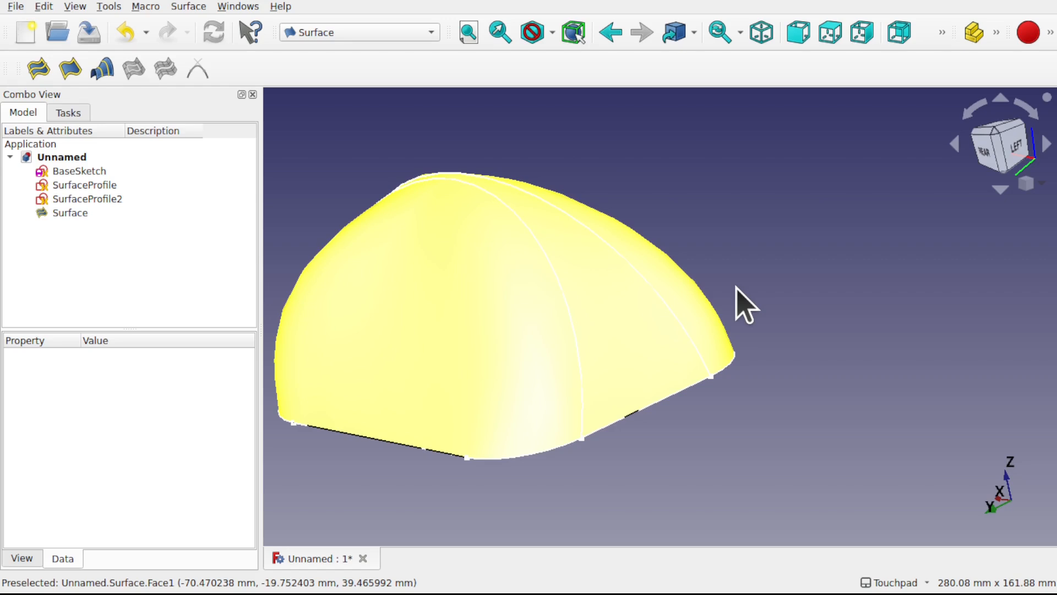
shift+drag(736, 287, 786, 223)
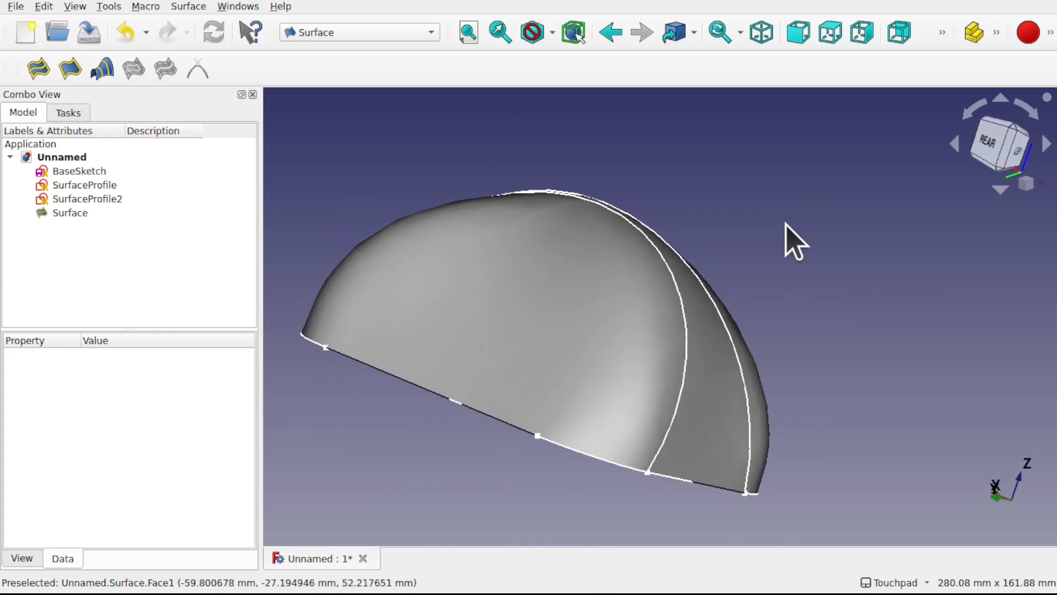
click(555, 290)
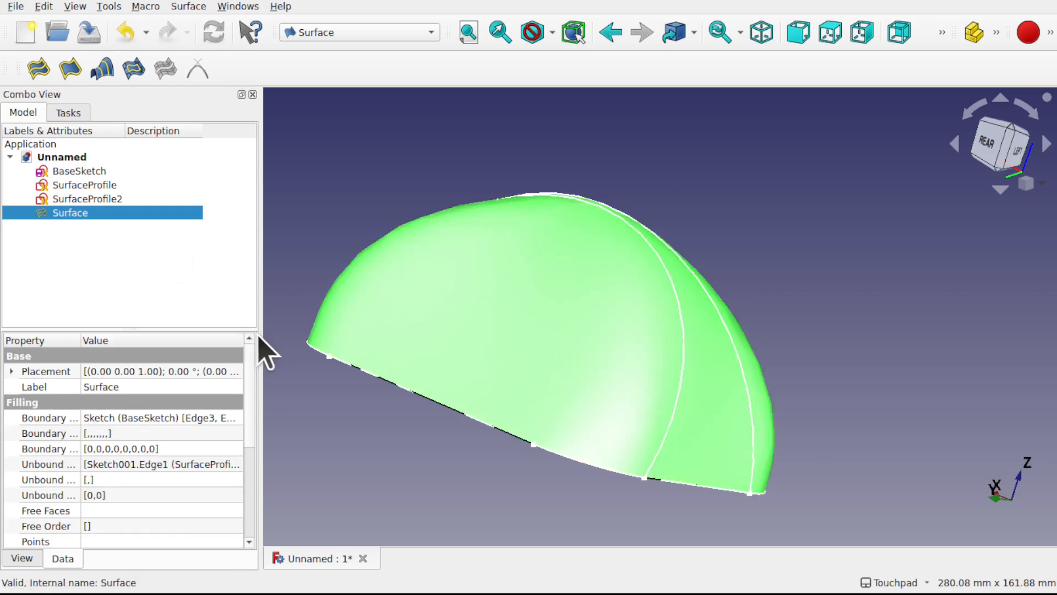
scroll(249, 386, down, 4)
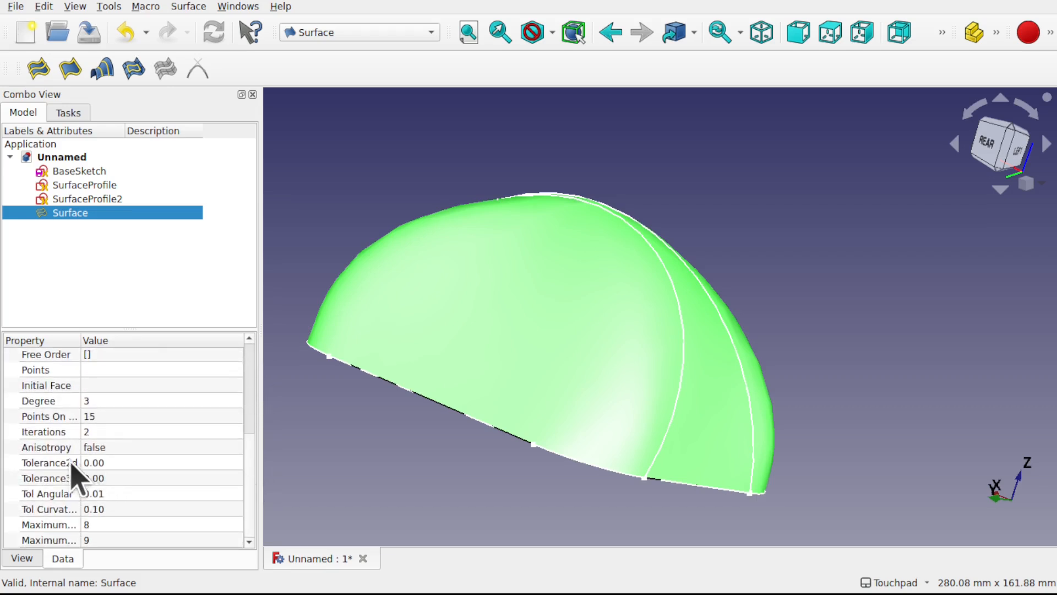
click(121, 402)
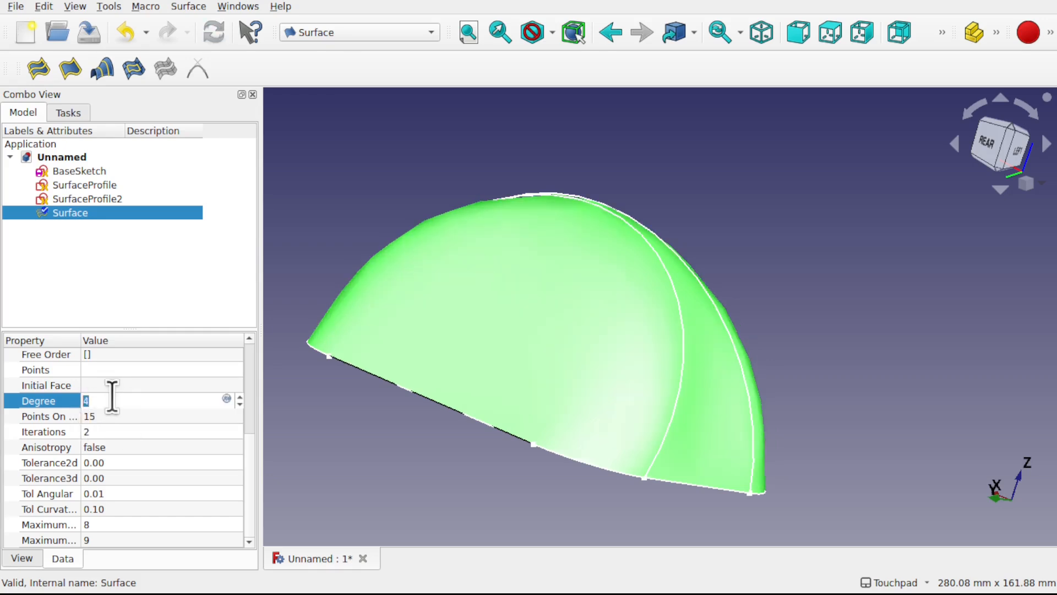
scroll(113, 395, up, 1)
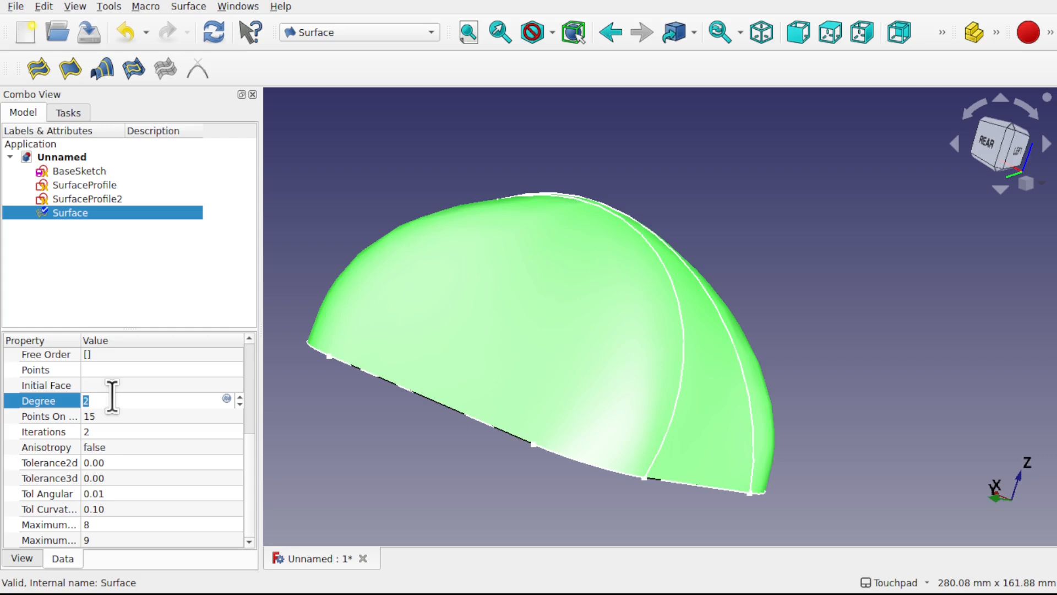
click(767, 238)
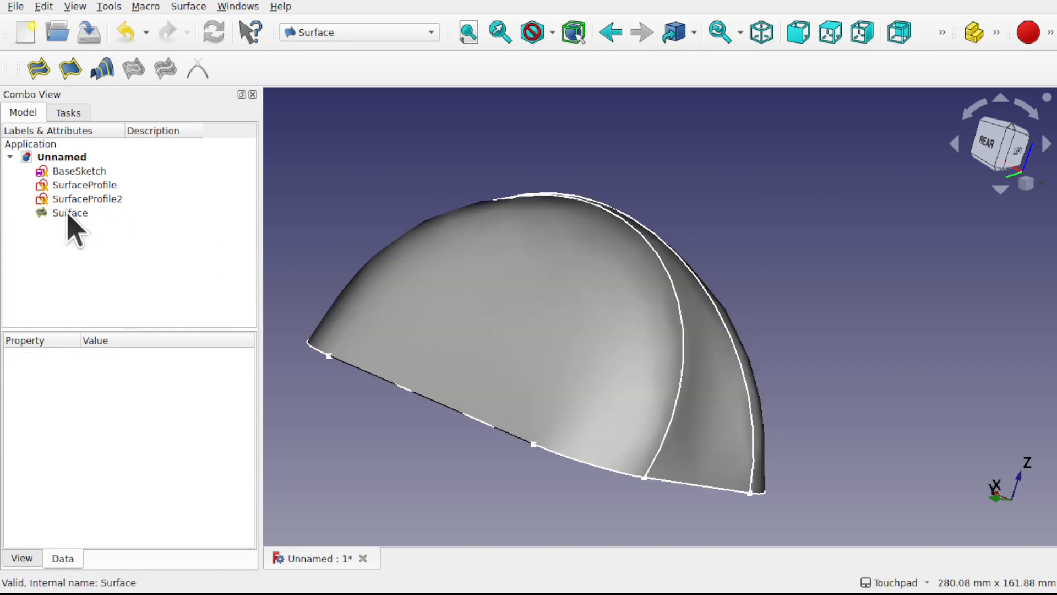
Set the filled Surface's display Deviation to 0.05.
click(70, 214)
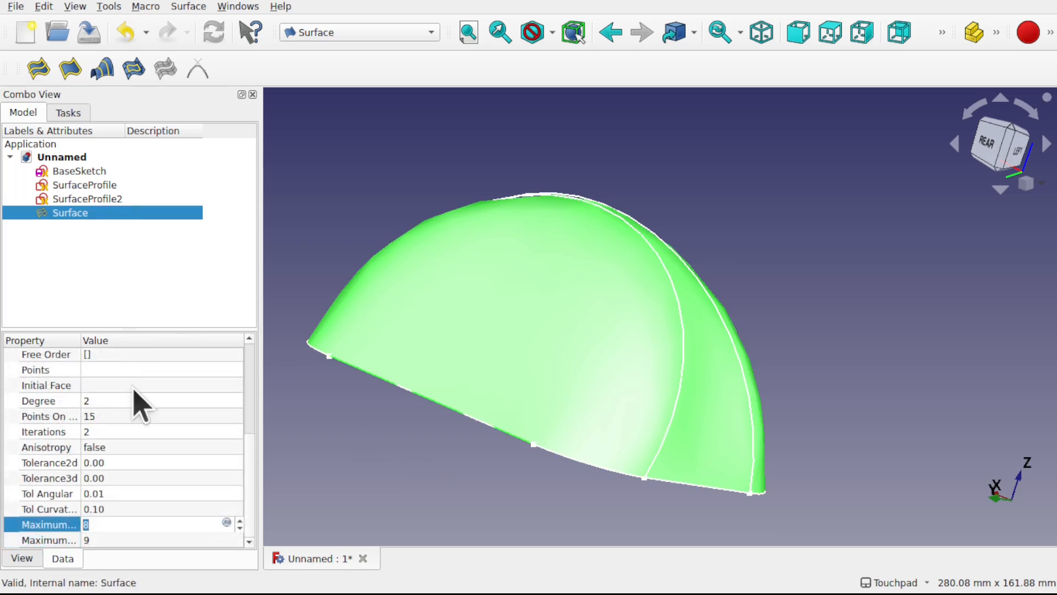
click(22, 559)
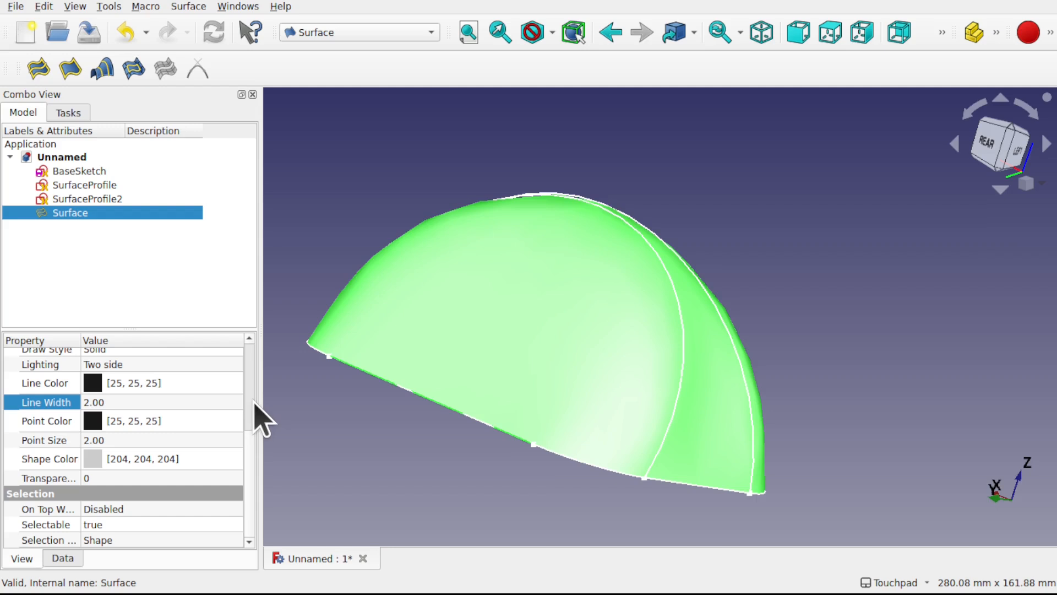
scroll(255, 404, up, 3)
mouse_move(251, 375)
mouse_down()
mouse_move(255, 424)
mouse_move(252, 394)
mouse_up()
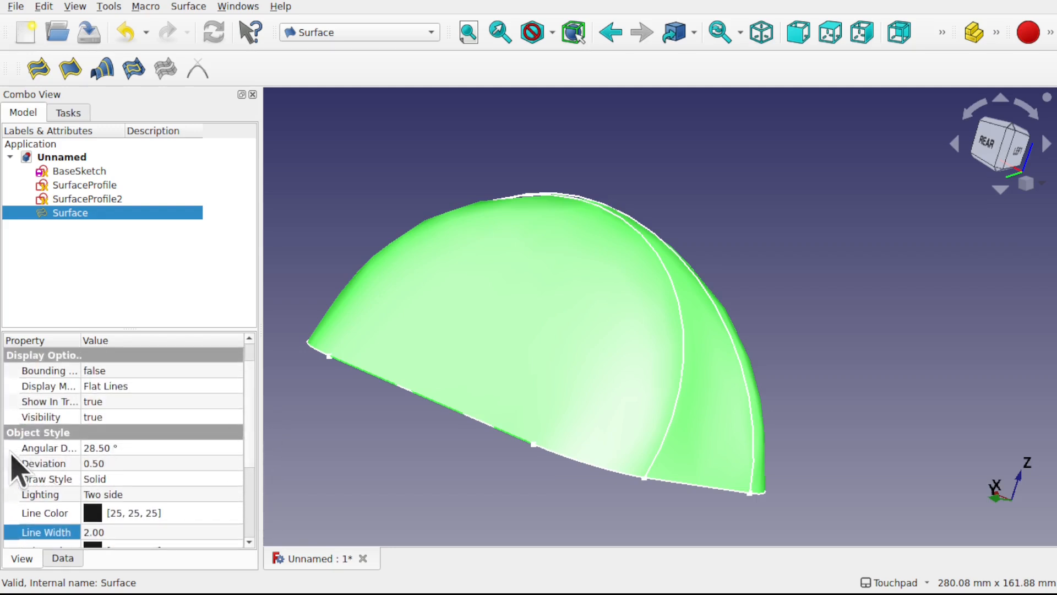
click(123, 463)
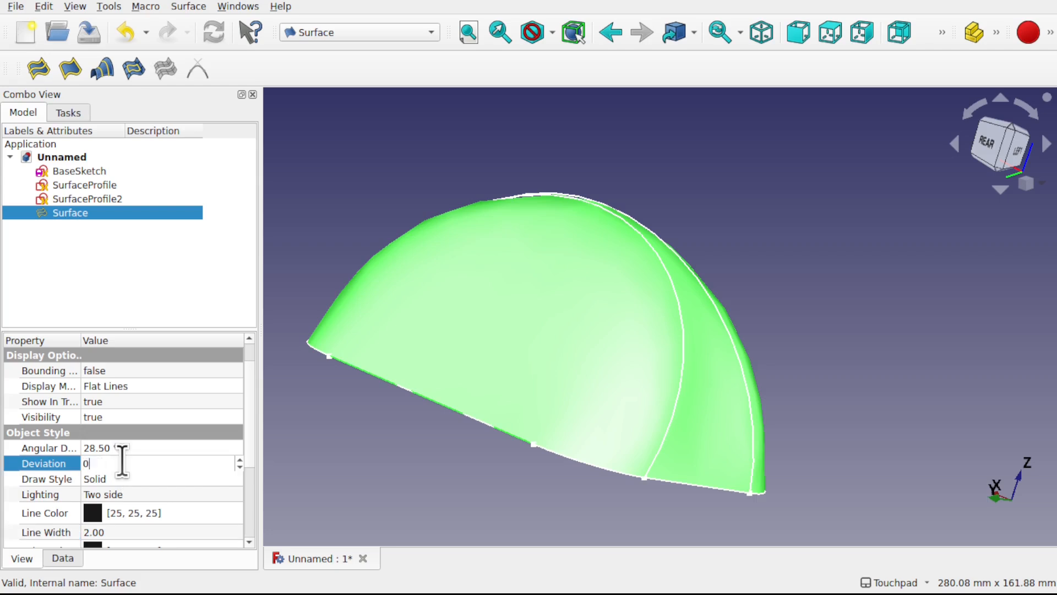
text(0.05)
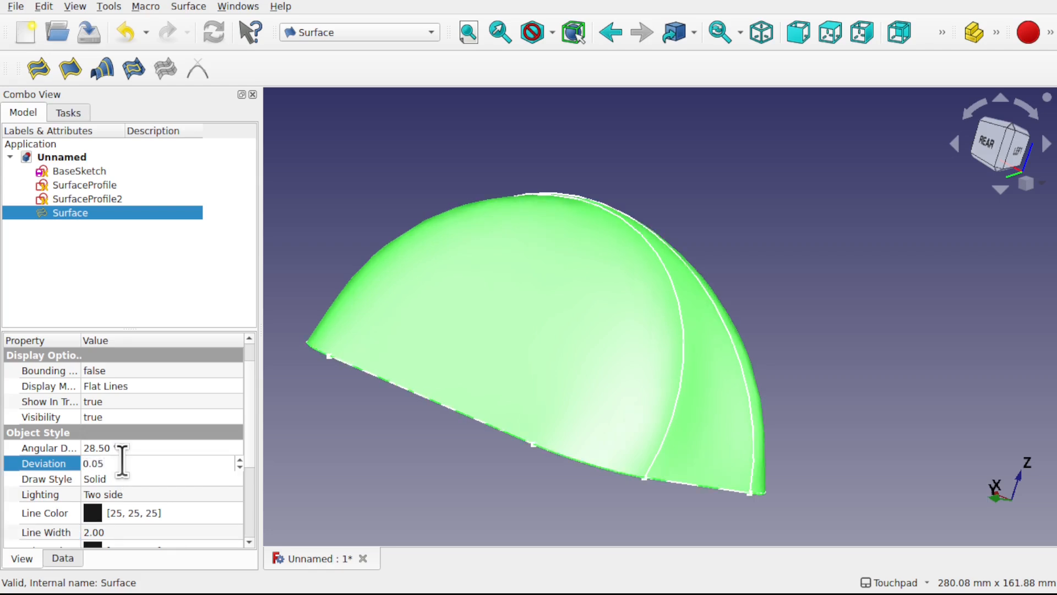
click(806, 234)
Switch to the Part workbench.
alt+drag(771, 267, 703, 298)
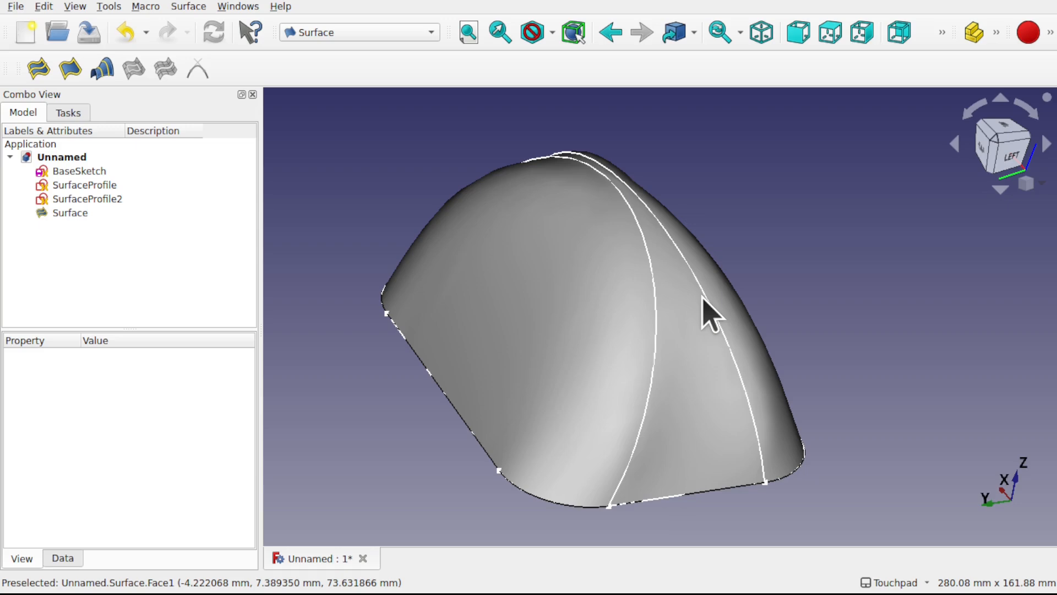
mouse_move(703, 297)
alt+mouse_down()
mouse_move(694, 307)
mouse_move(653, 276)
mouse_move(665, 349)
mouse_move(750, 150)
mouse_move(689, 204)
mouse_move(603, 217)
mouse_move(705, 134)
mouse_move(525, 233)
mouse_move(456, 200)
mouse_move(434, 177)
mouse_move(531, 231)
mouse_move(525, 182)
alt+mouse_up()
alt+drag(639, 297, 659, 317)
click(337, 32)
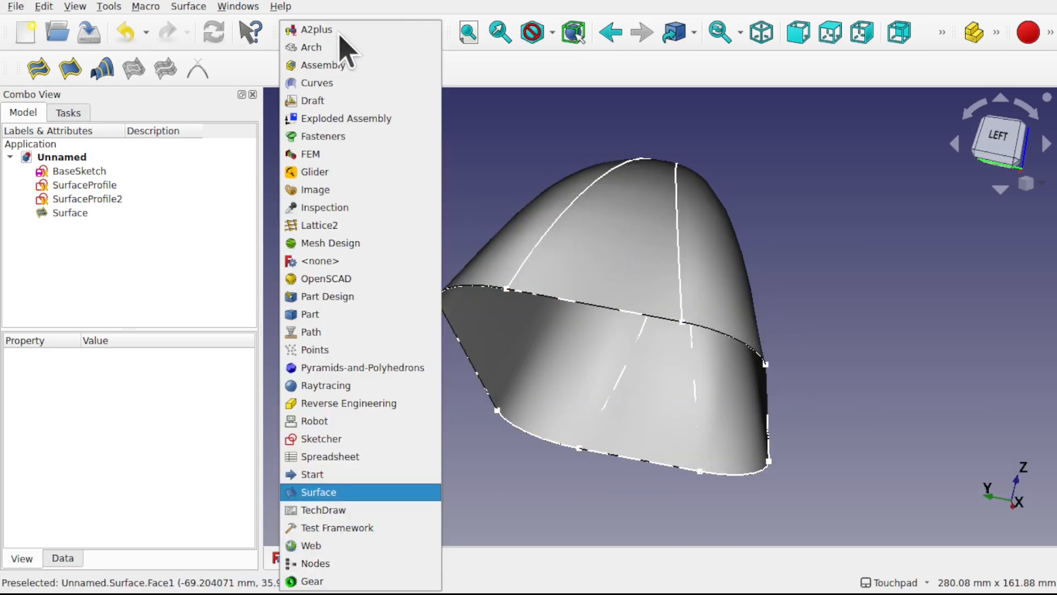
key(Escape)
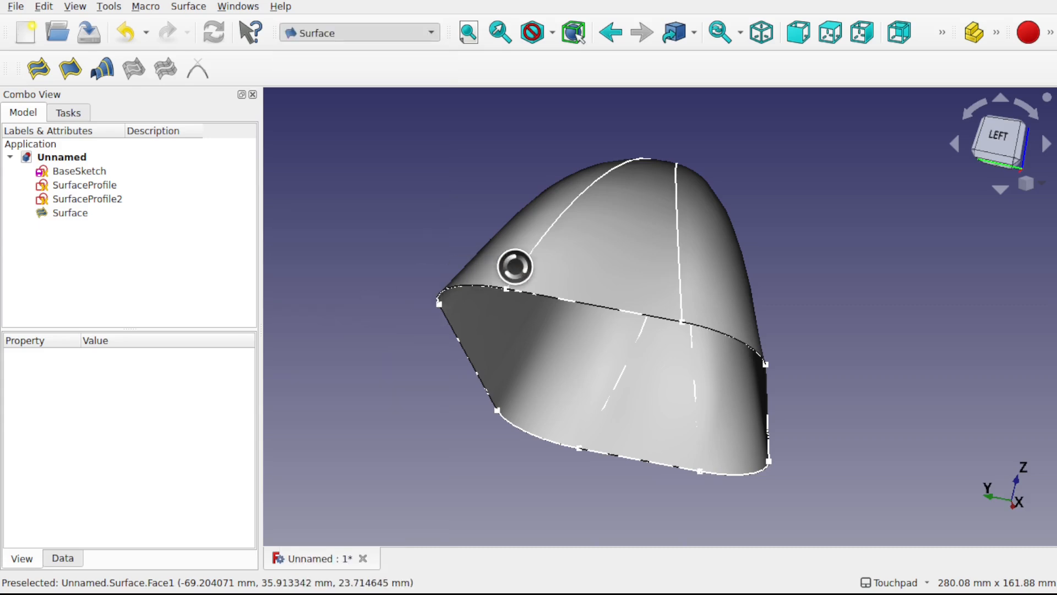
Start a 3D Offset of the filled Surface in Skin mode with an offset distance of 6 mm.
click(613, 264)
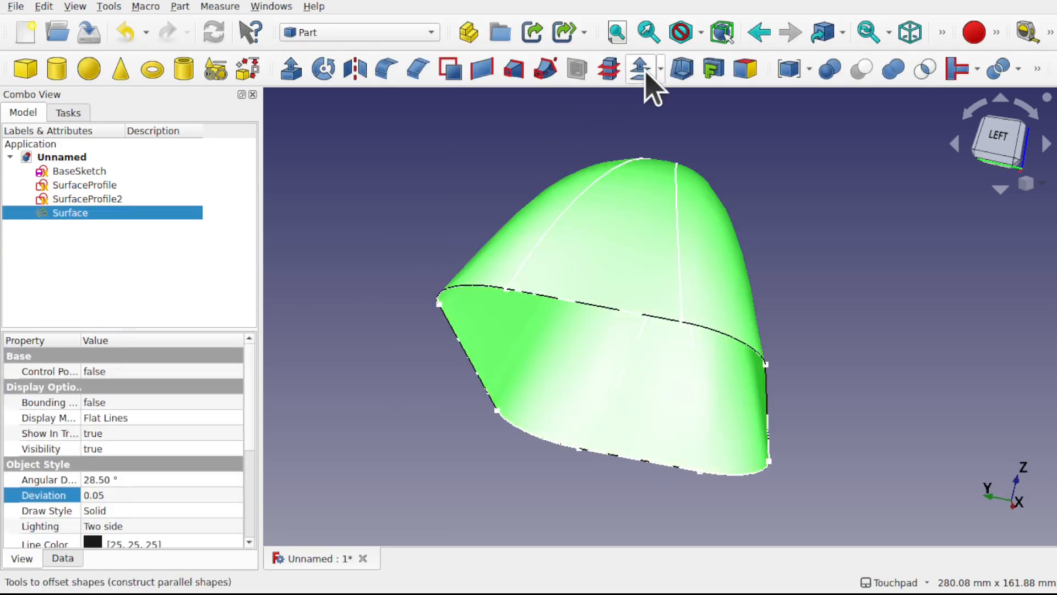
click(180, 6)
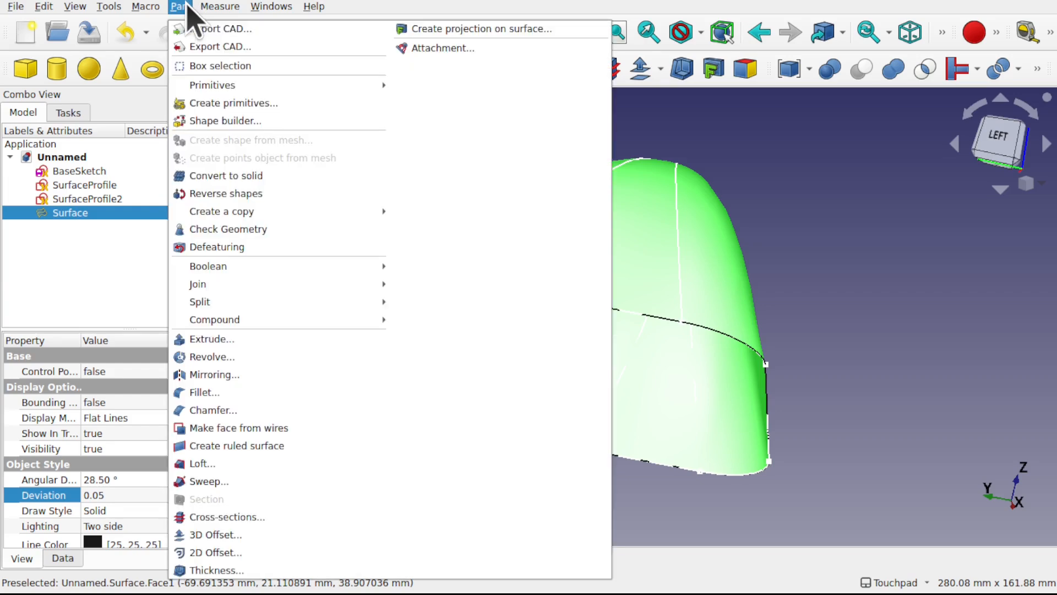
click(285, 537)
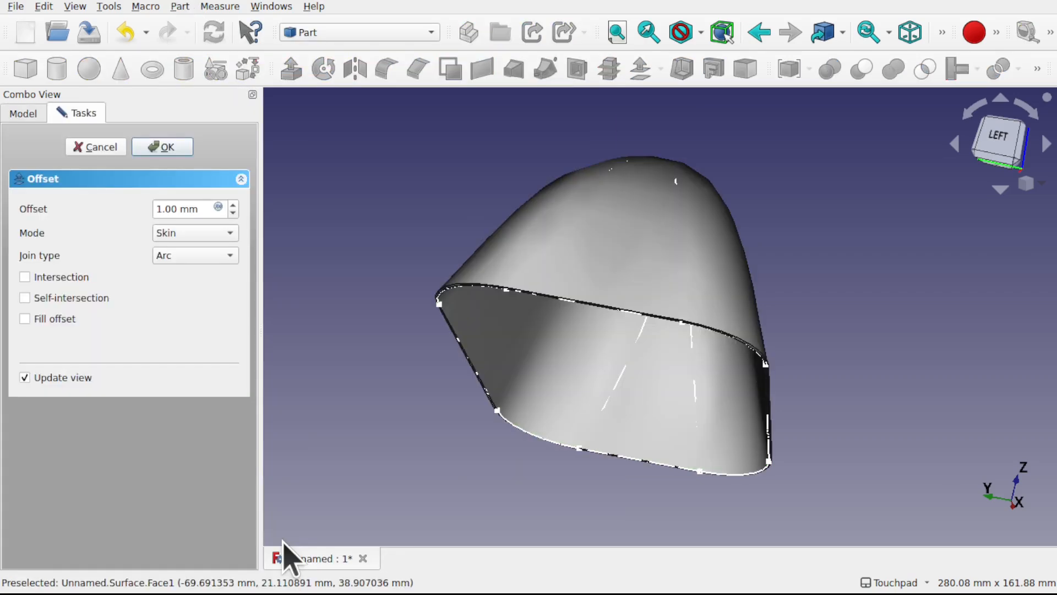
shift+drag(600, 408, 604, 340)
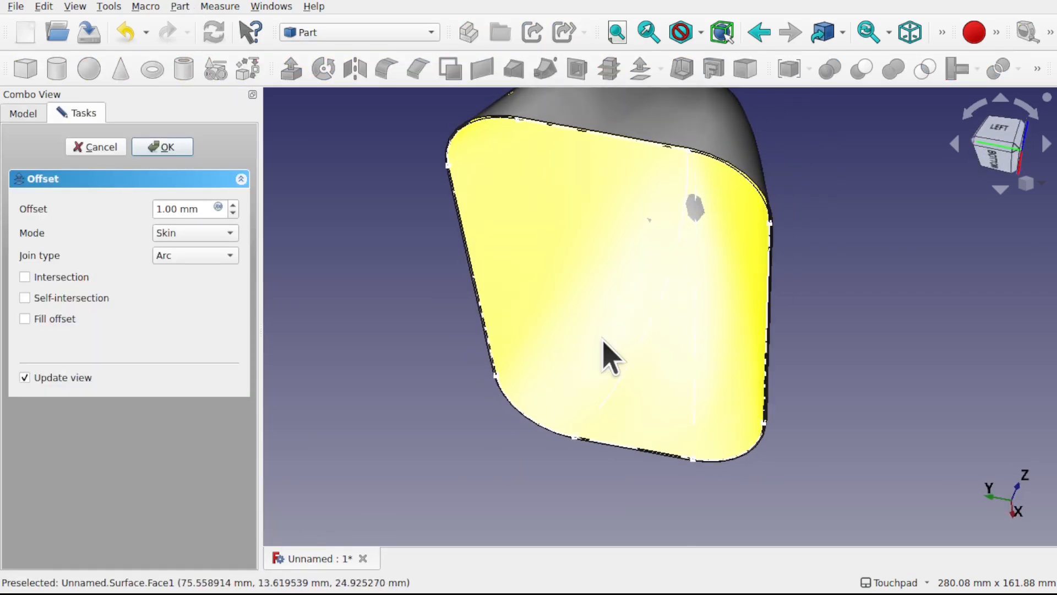
click(233, 204)
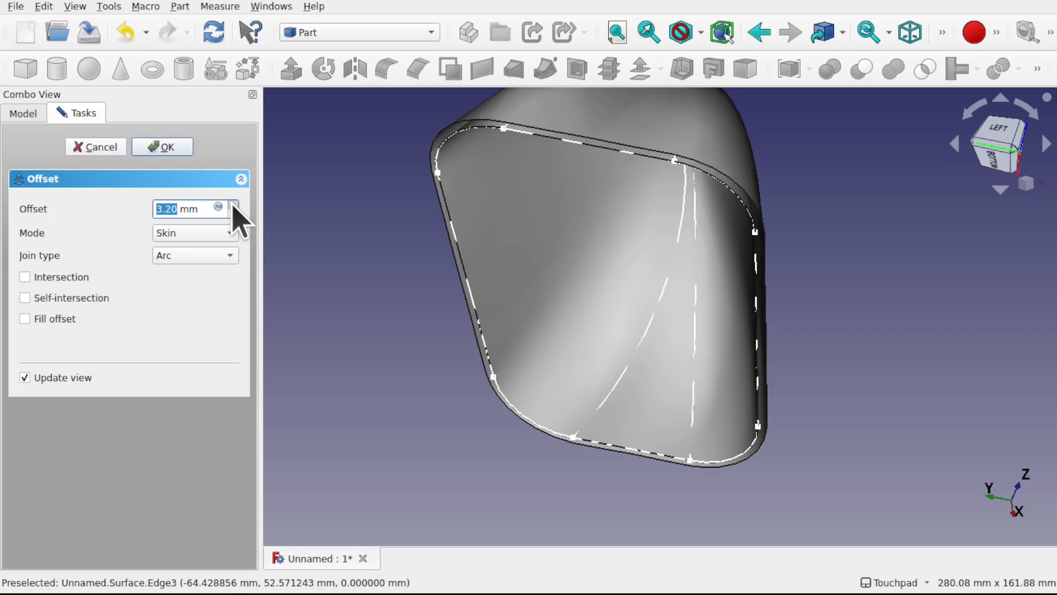
text(6)
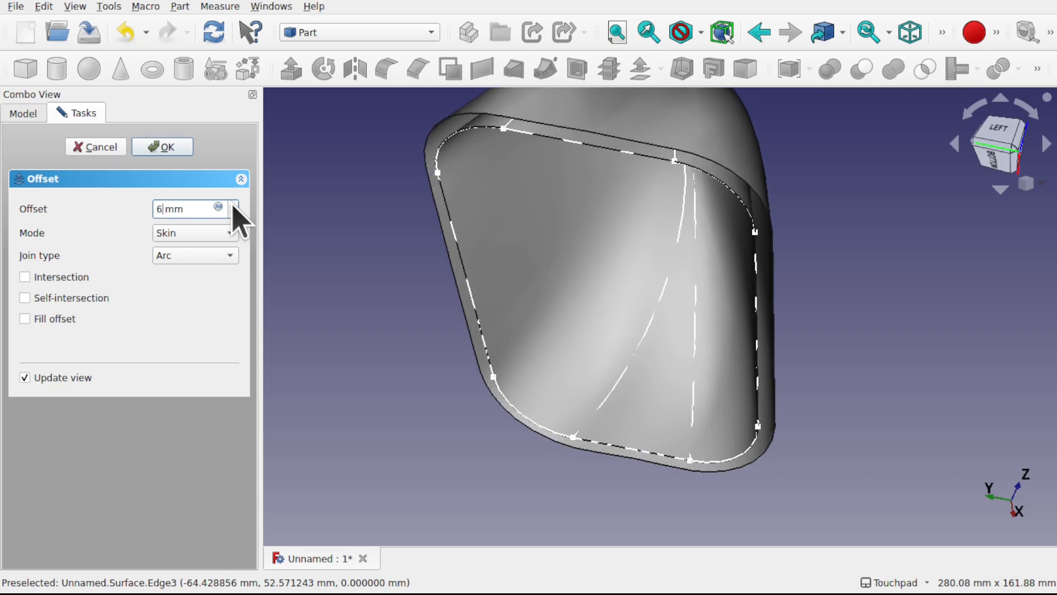
Inspect the offset from the front and reverse its direction with an offset distance of -6 mm.
shift+drag(688, 182, 472, 295)
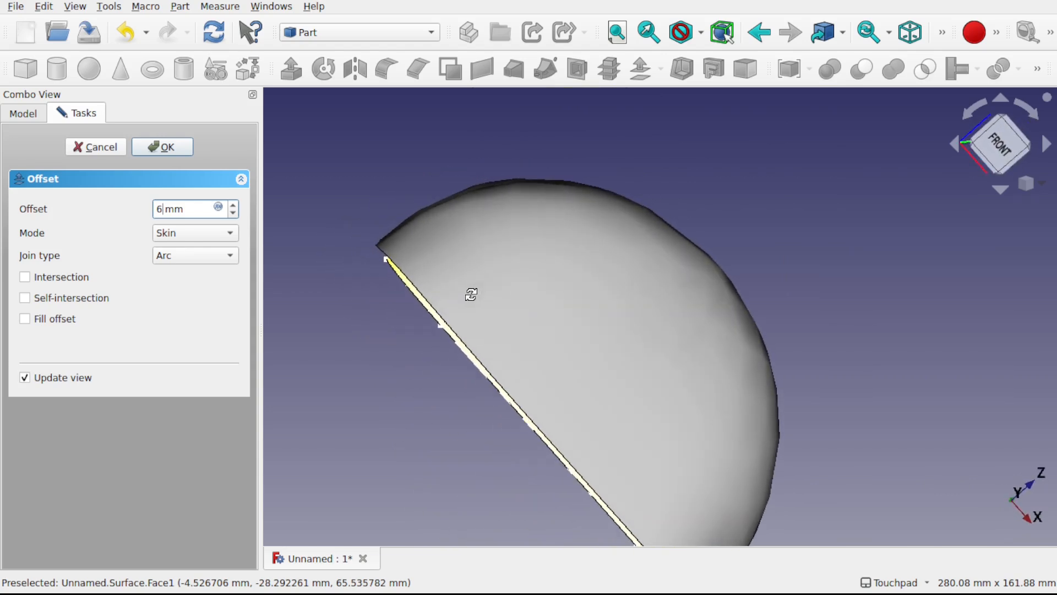
click(1010, 146)
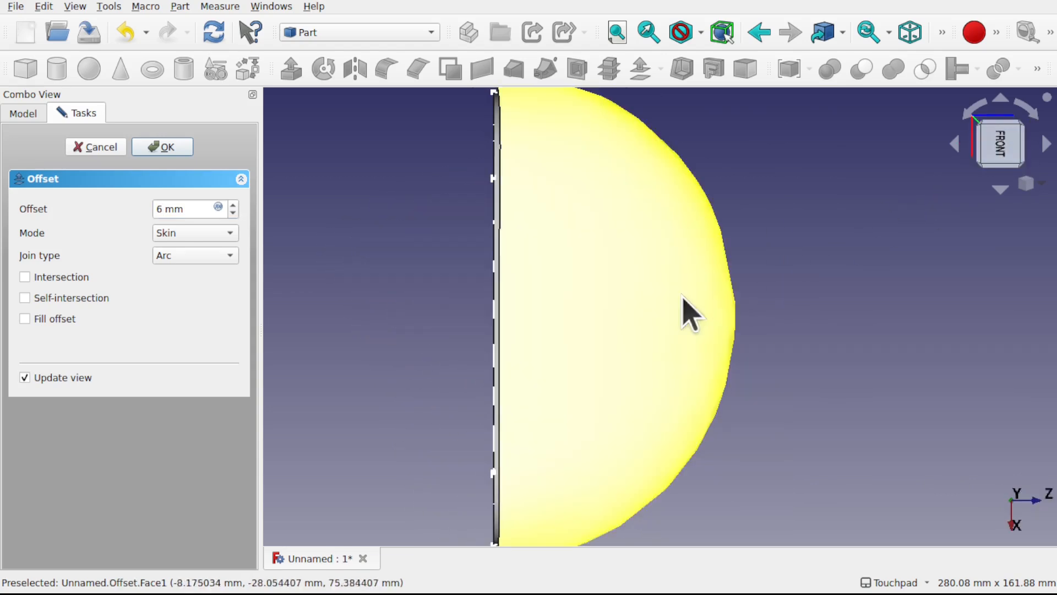
mouse_move(530, 299)
shift+mouse_down()
mouse_move(587, 295)
mouse_move(545, 295)
mouse_move(524, 279)
shift+mouse_up()
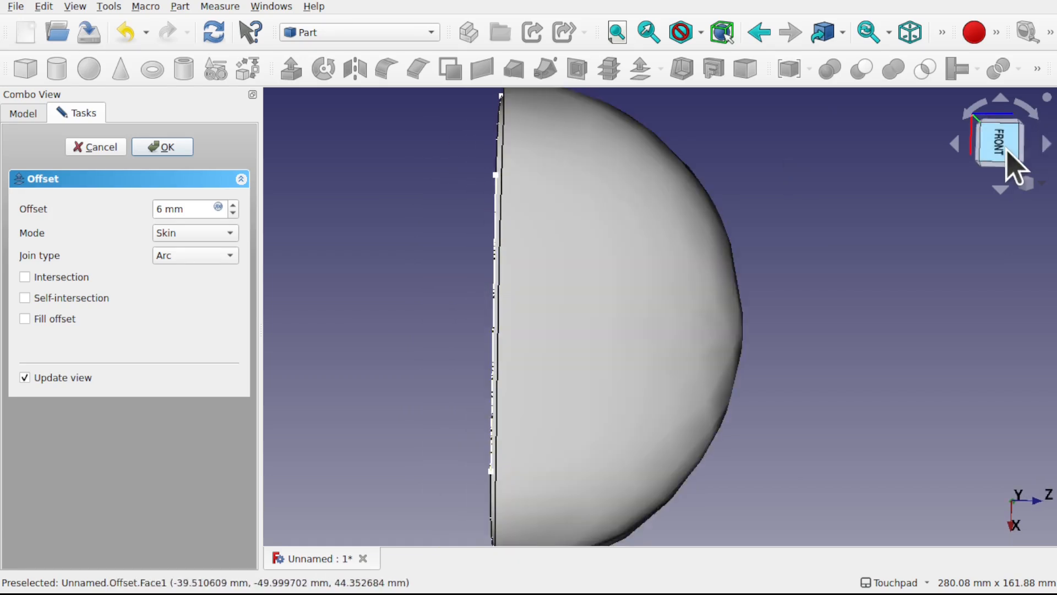
click(1009, 151)
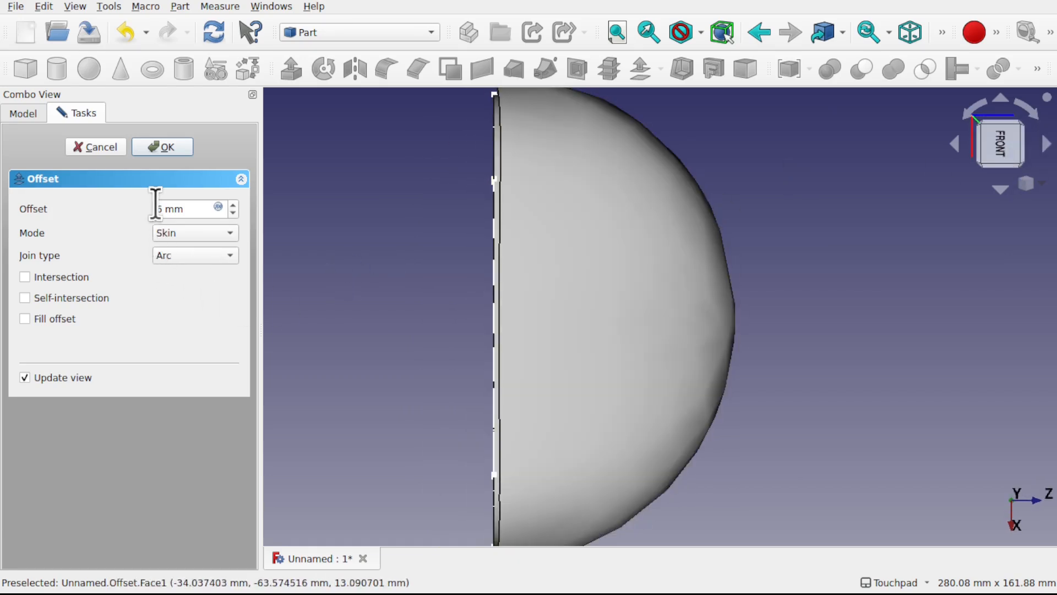
text(-)
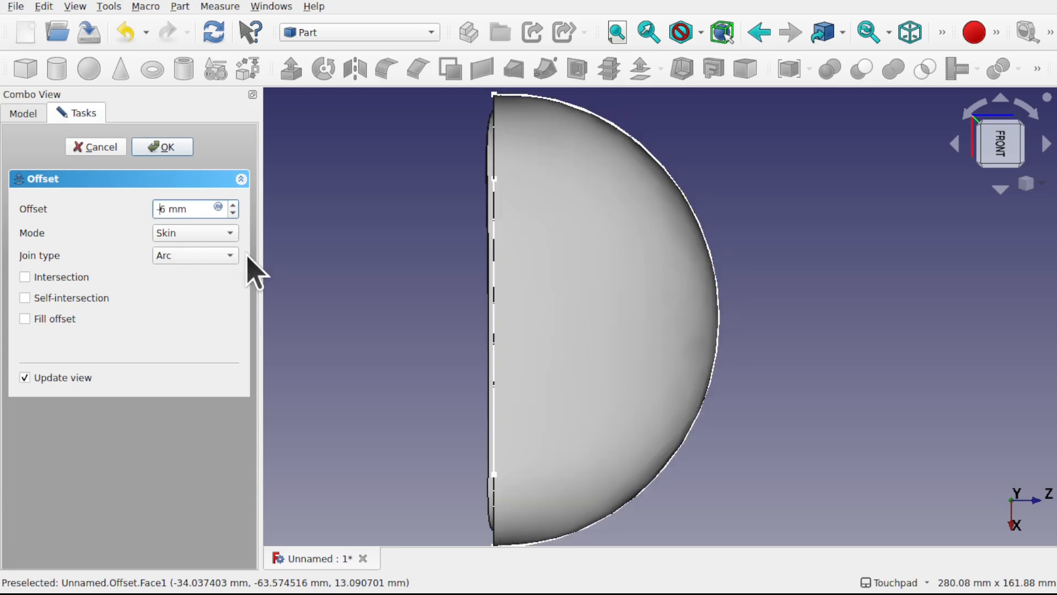
Enable Fill offset for the 3D offset, check its rim from the front, and accept it.
click(24, 319)
shift+drag(398, 280, 479, 149)
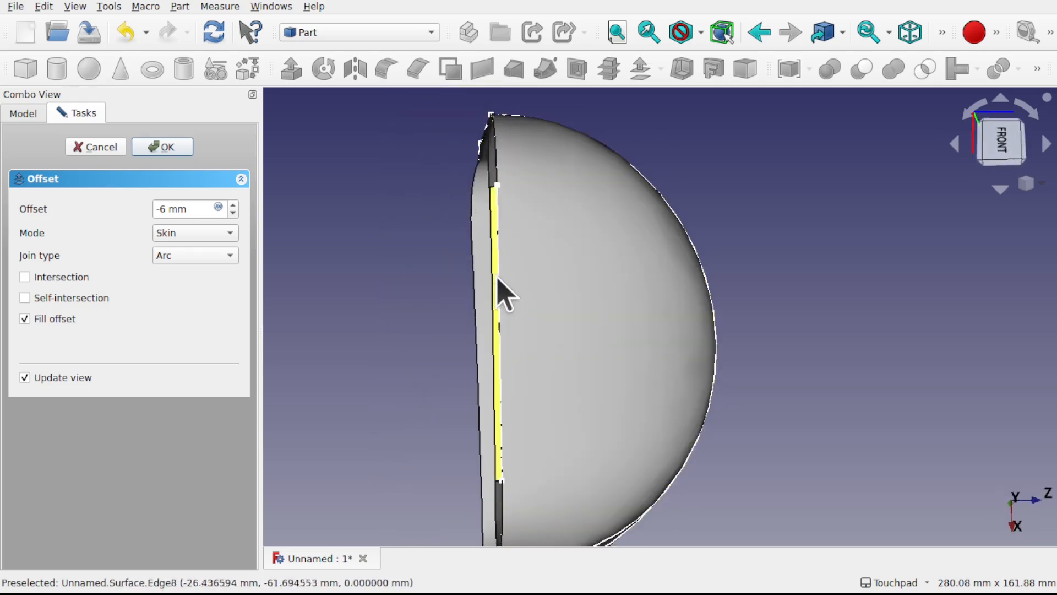
mouse_move(503, 295)
shift+mouse_down()
mouse_move(703, 171)
mouse_move(497, 300)
mouse_move(524, 275)
mouse_move(510, 291)
mouse_move(505, 284)
shift+mouse_up()
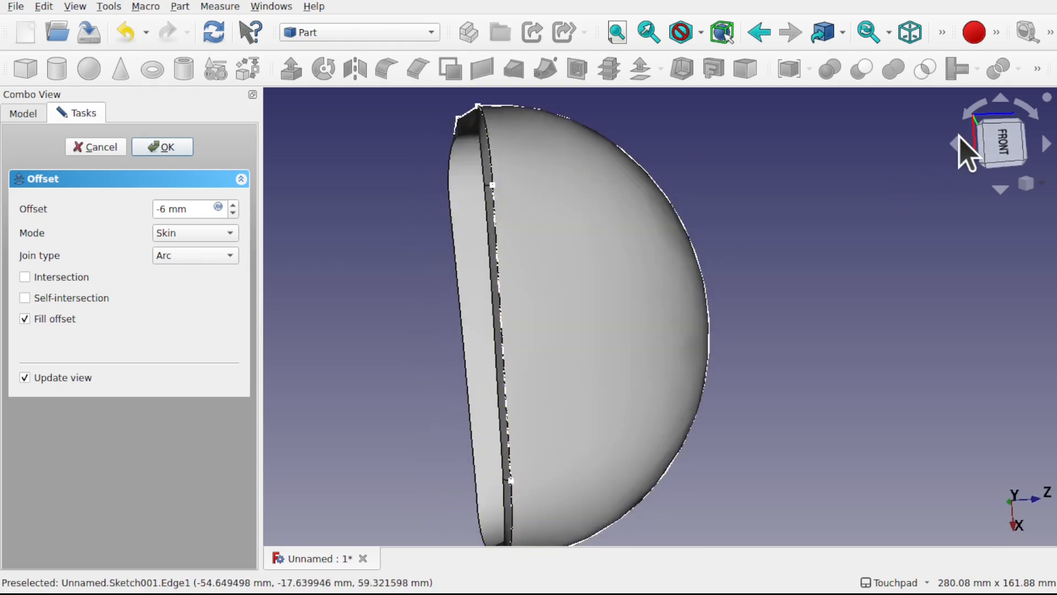
click(1002, 148)
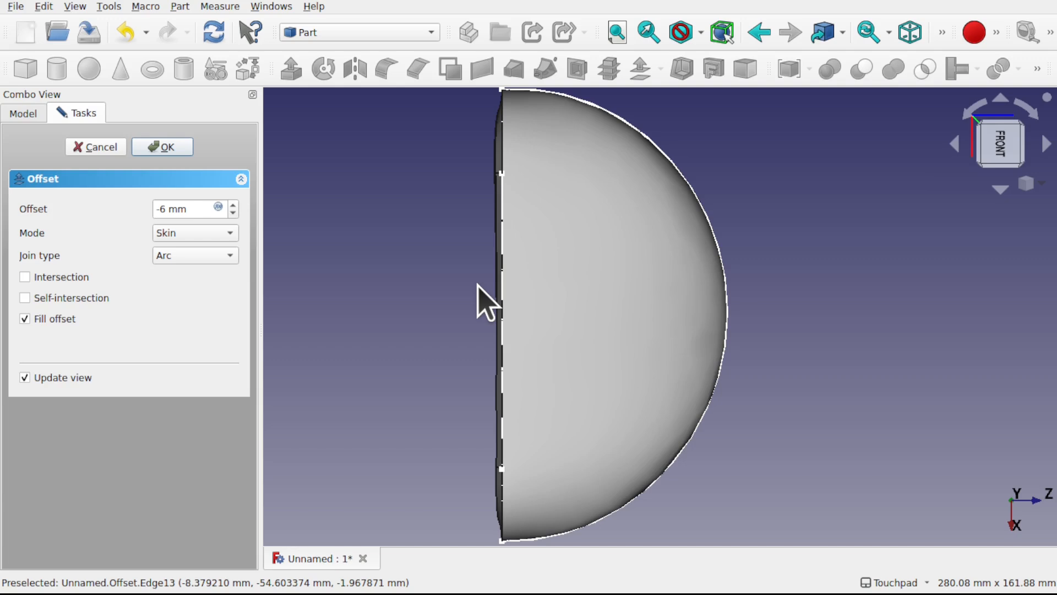
click(167, 147)
Inspect the rim of the filled shell and delete the Offset object, keeping the original Surface.
alt+drag(562, 176, 503, 130)
alt+drag(431, 371, 585, 182)
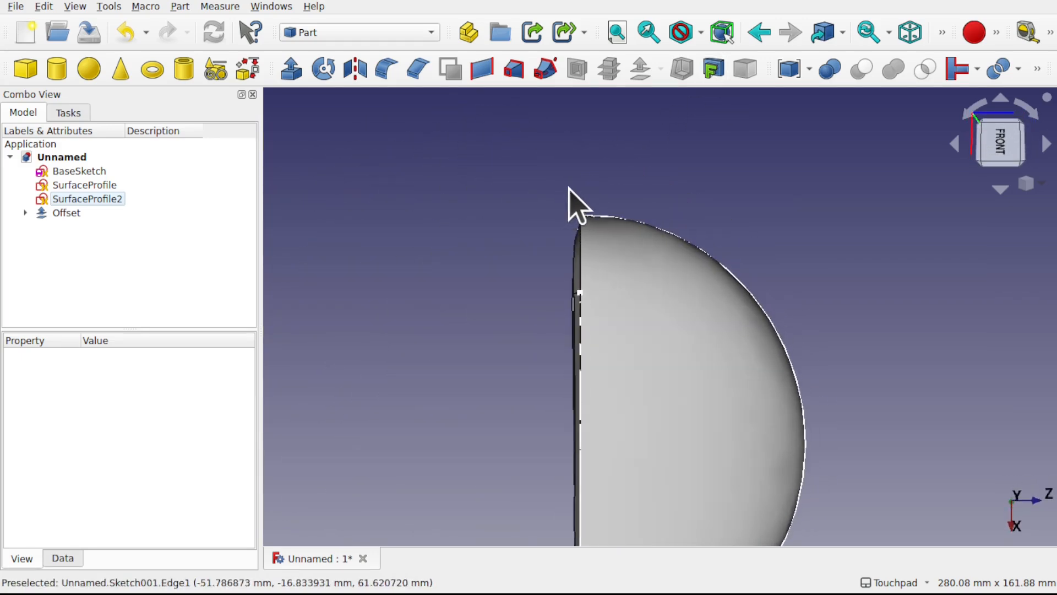
scroll(692, 216, down, 3)
shift+drag(691, 214, 642, 170)
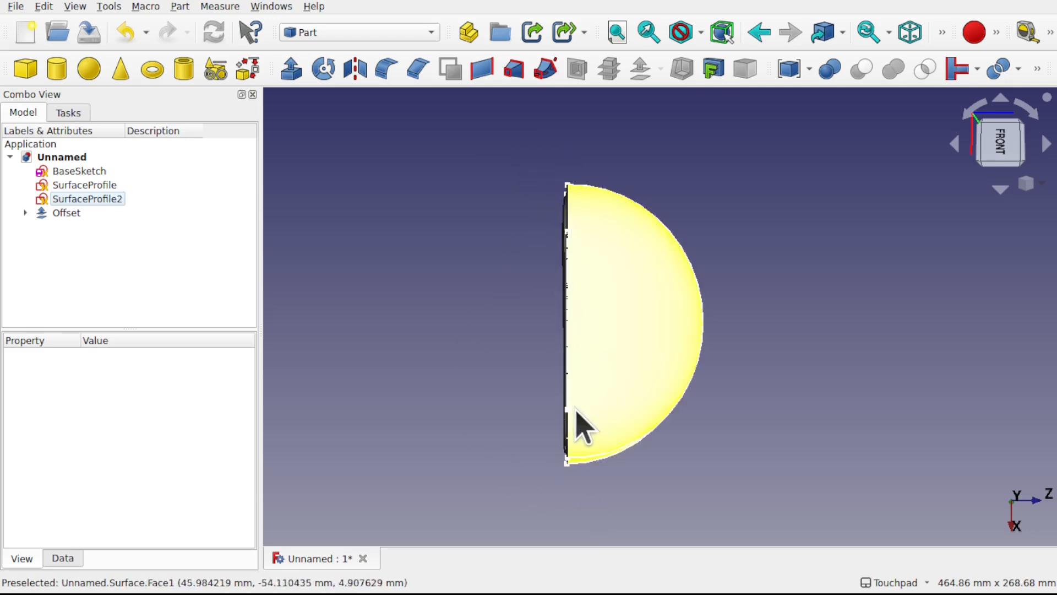
alt+drag(585, 237, 573, 314)
alt+drag(571, 248, 509, 284)
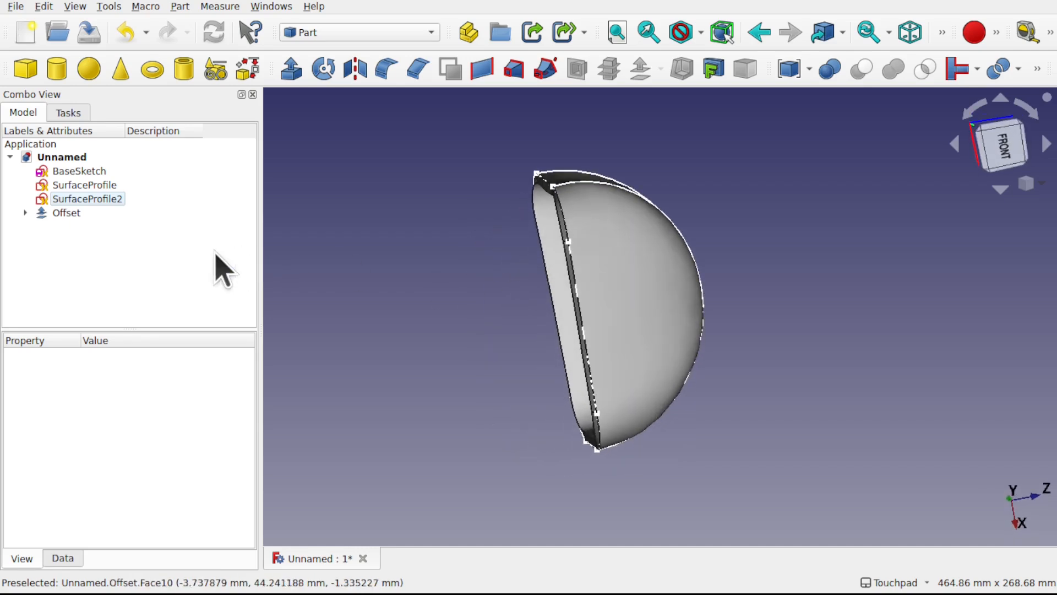
click(67, 214)
key(Delete)
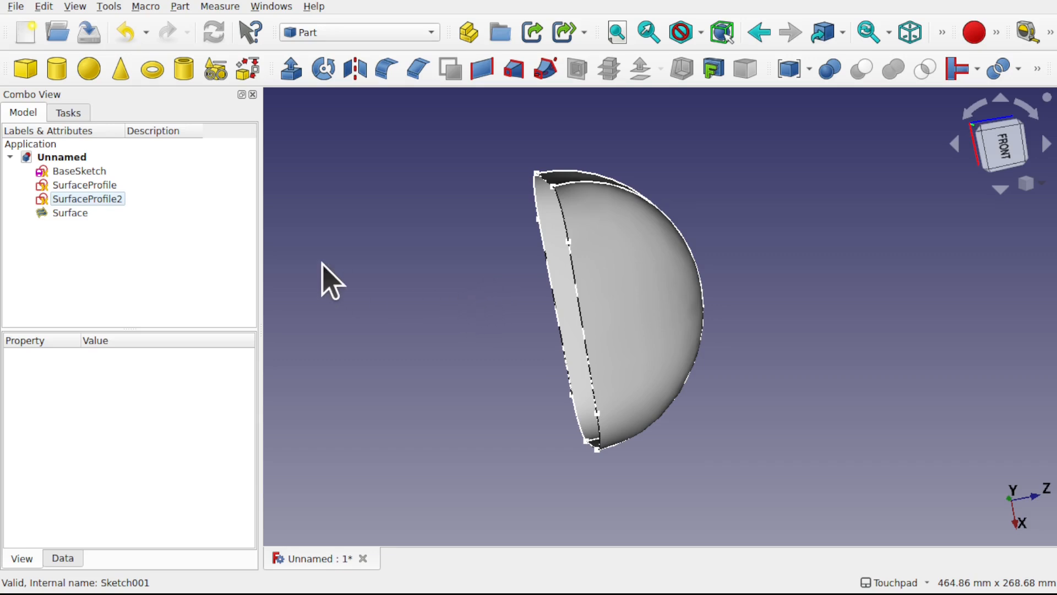
Extrude BaseSketch 2 mm along its normal with Create solid enabled.
click(86, 171)
alt+drag(493, 322, 787, 159)
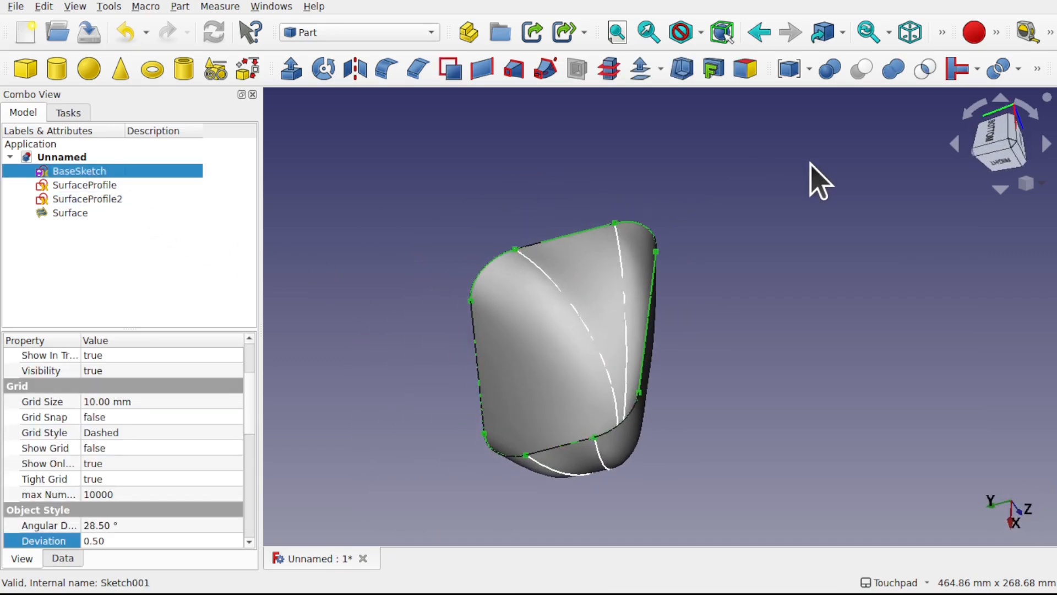
alt+drag(567, 275, 556, 201)
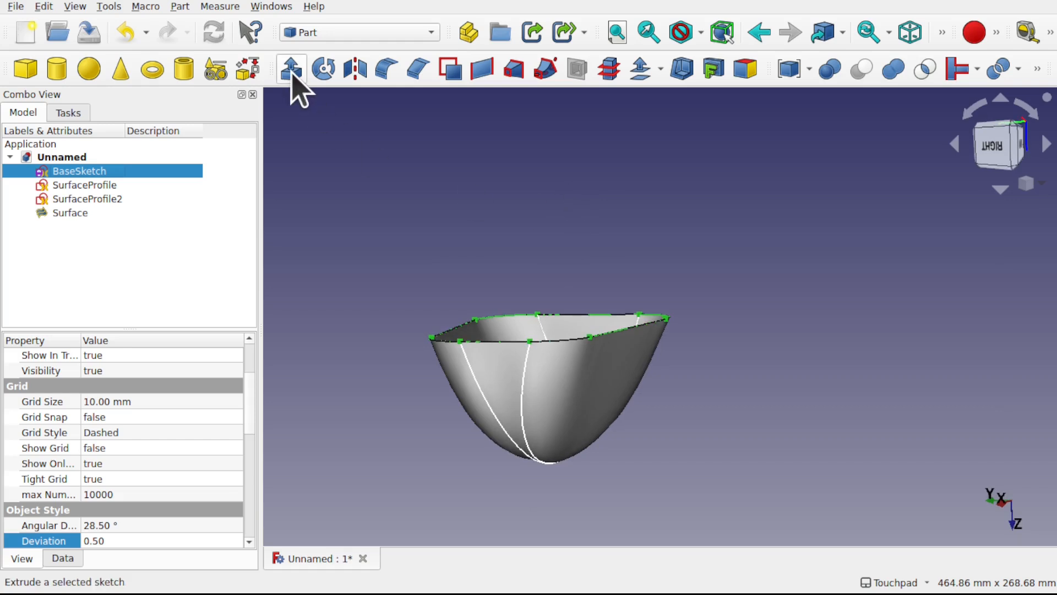
click(292, 76)
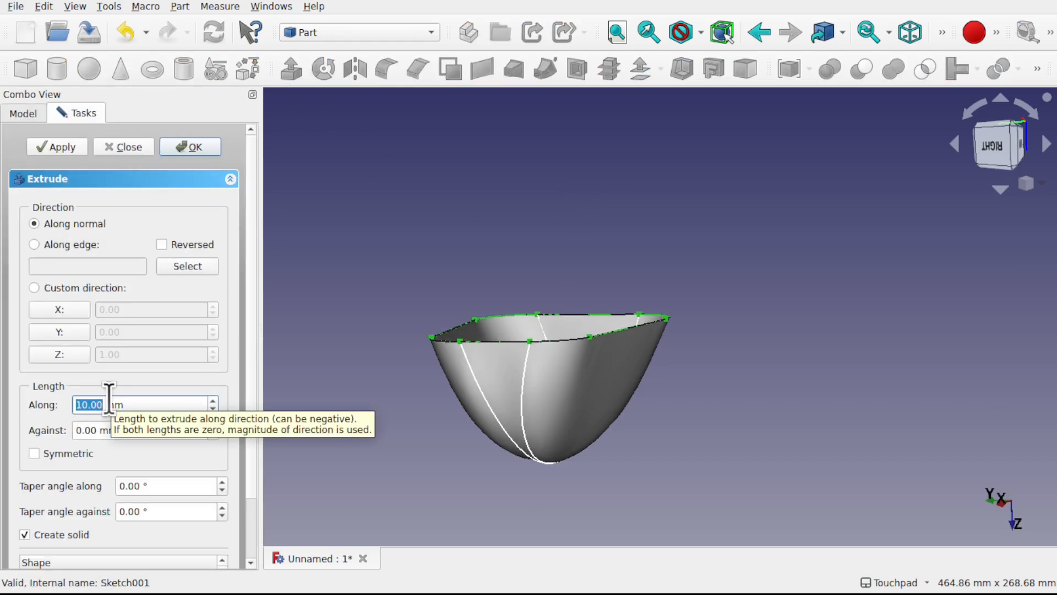
key(Return)
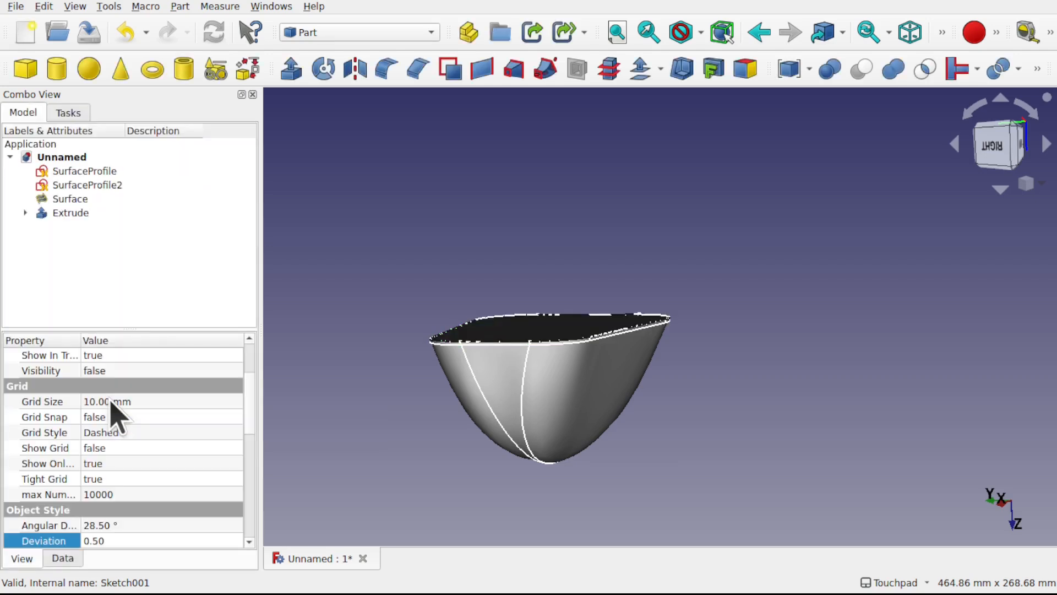
Set the Extrude object's Solid property to false.
alt+drag(637, 306, 543, 382)
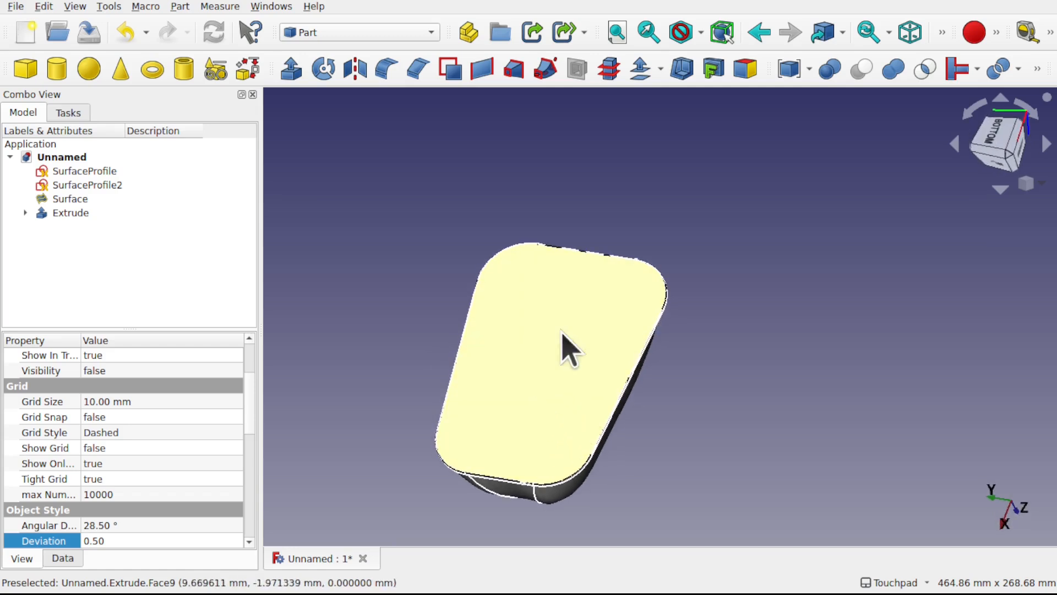
click(66, 215)
click(65, 557)
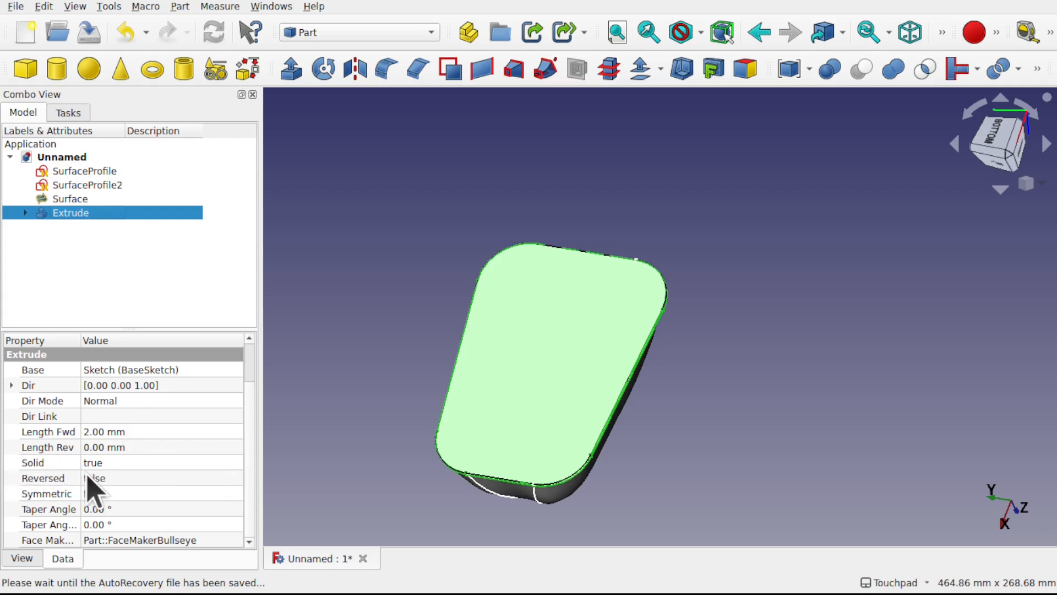
click(132, 464)
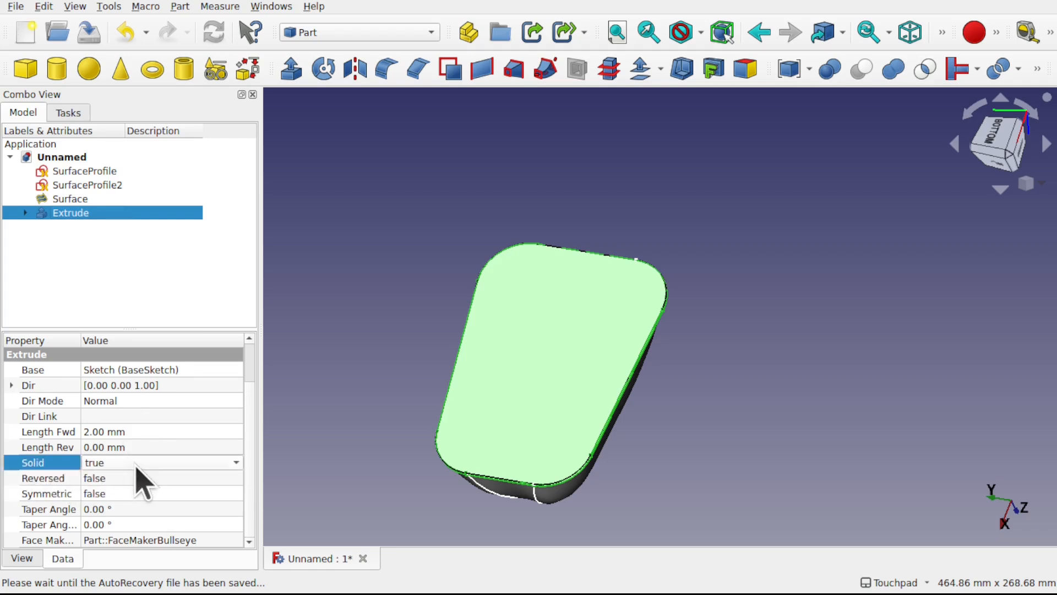
click(135, 465)
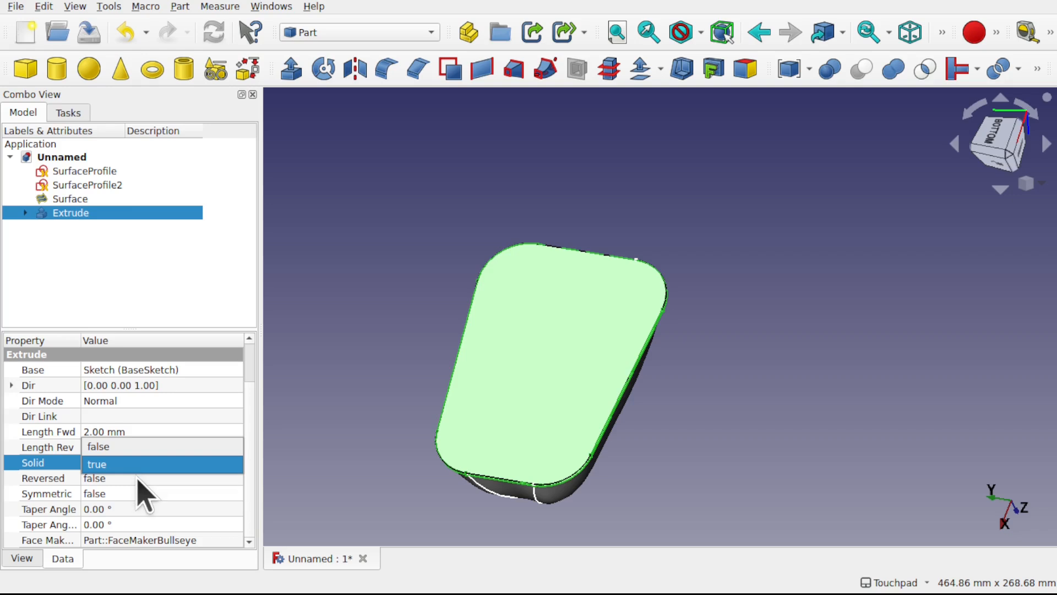
click(98, 447)
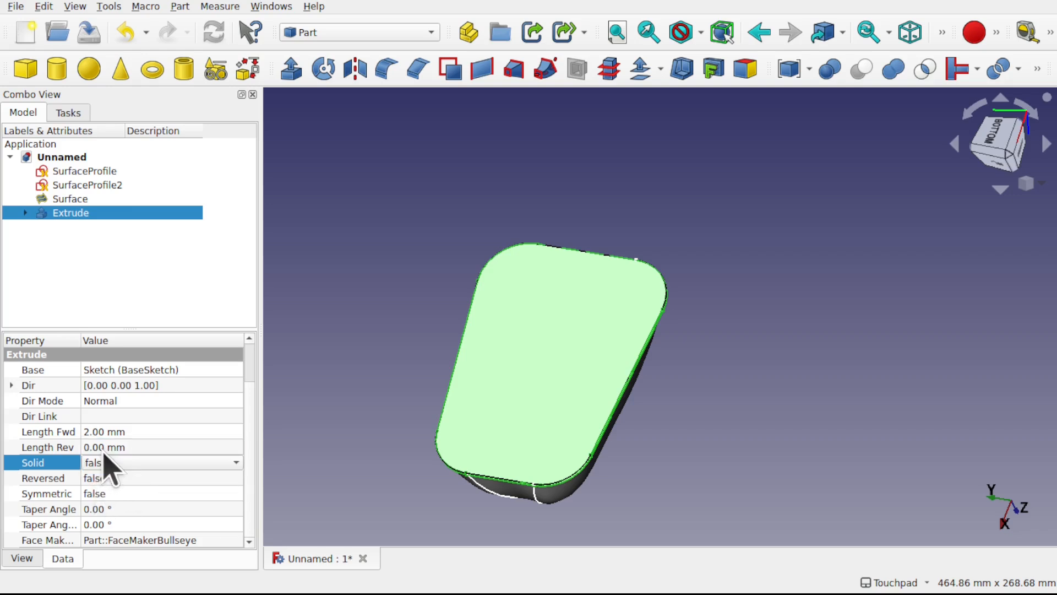
Inspect the extruded rim around the shell's opening and set the Extrude object's forward length to 1 mm.
click(684, 399)
shift+drag(666, 377, 733, 293)
scroll(600, 386, up, 5)
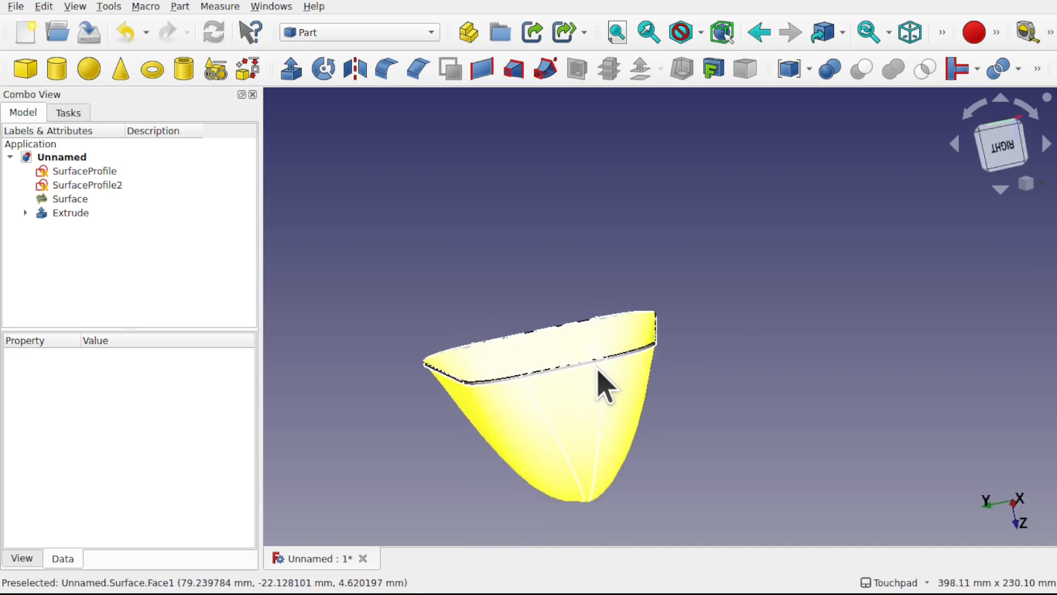
shift+drag(598, 384, 727, 338)
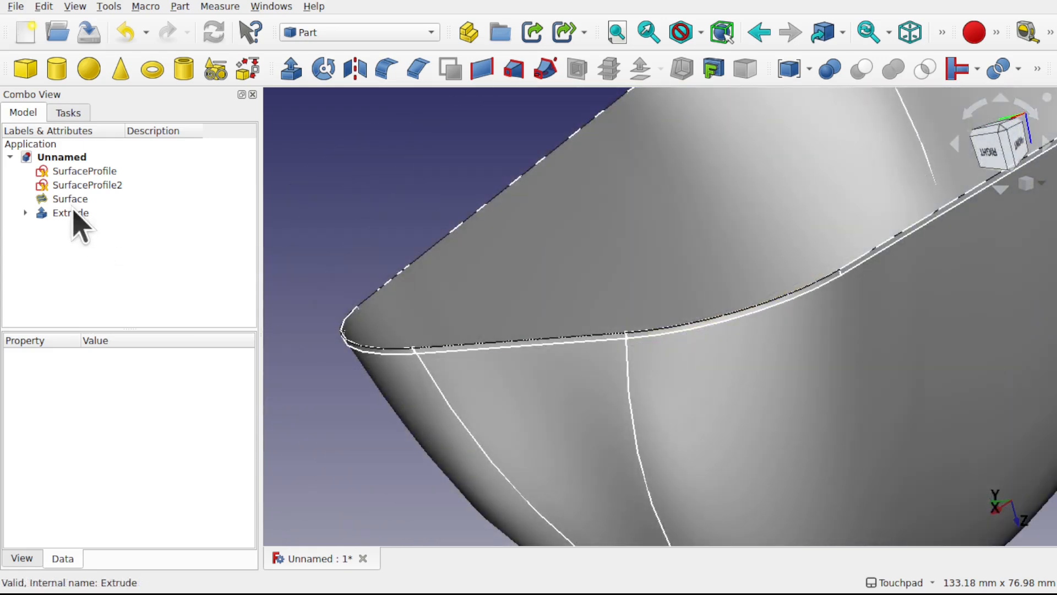
click(72, 213)
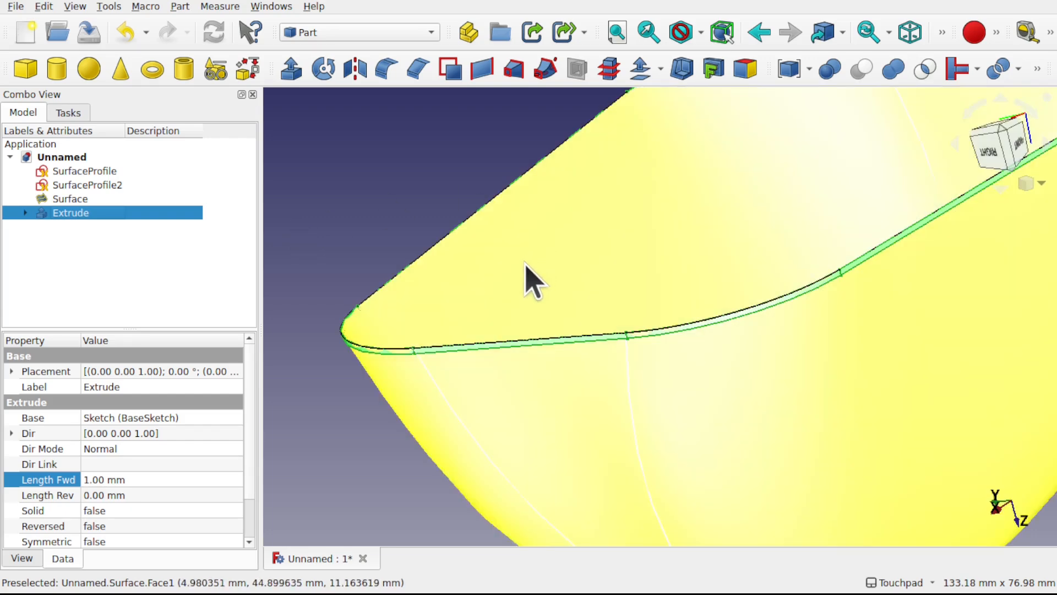
Try a Boolean union of Surface and Extrude, allowing non-solids, and undo it.
ctrl+click(529, 281)
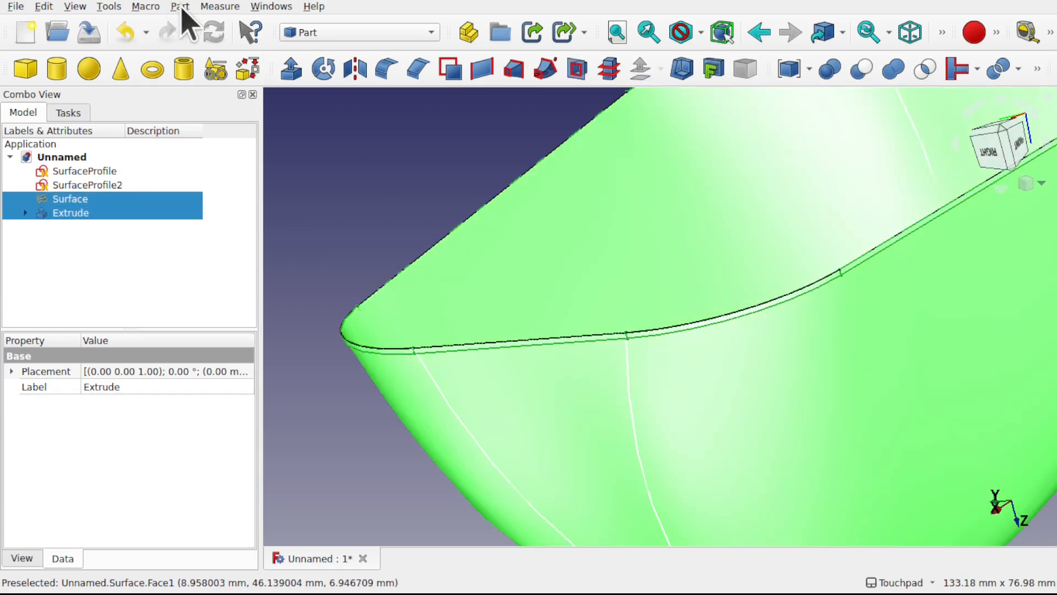
click(180, 6)
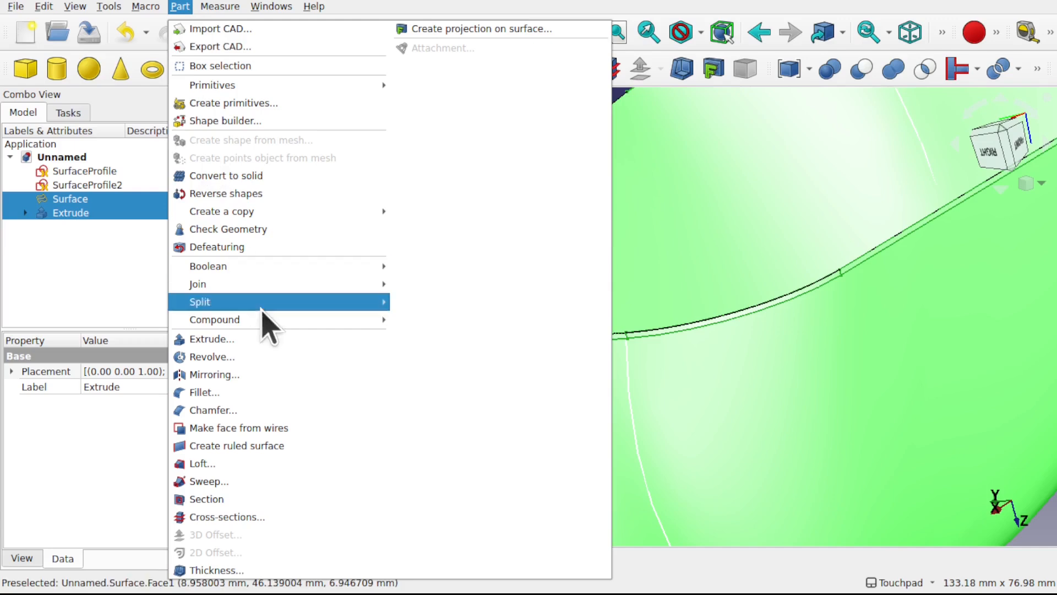
mouse_move(307, 267)
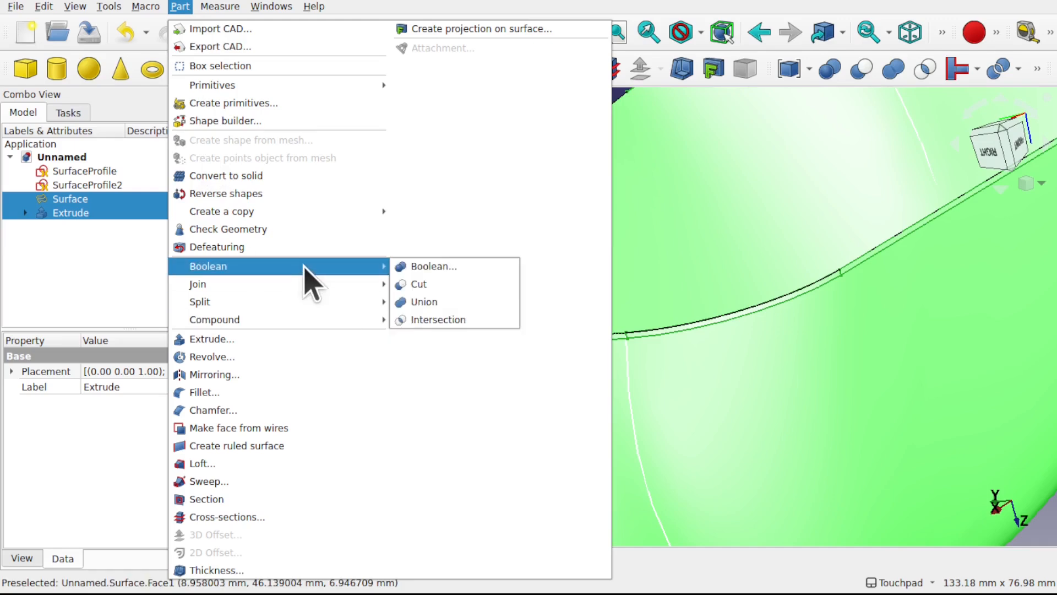
click(473, 304)
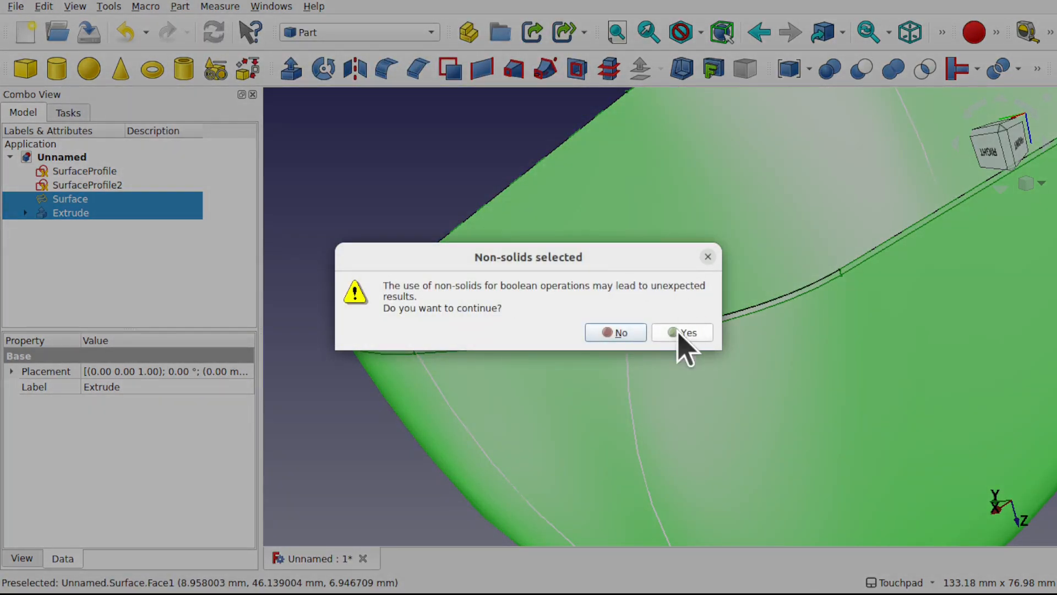
click(683, 333)
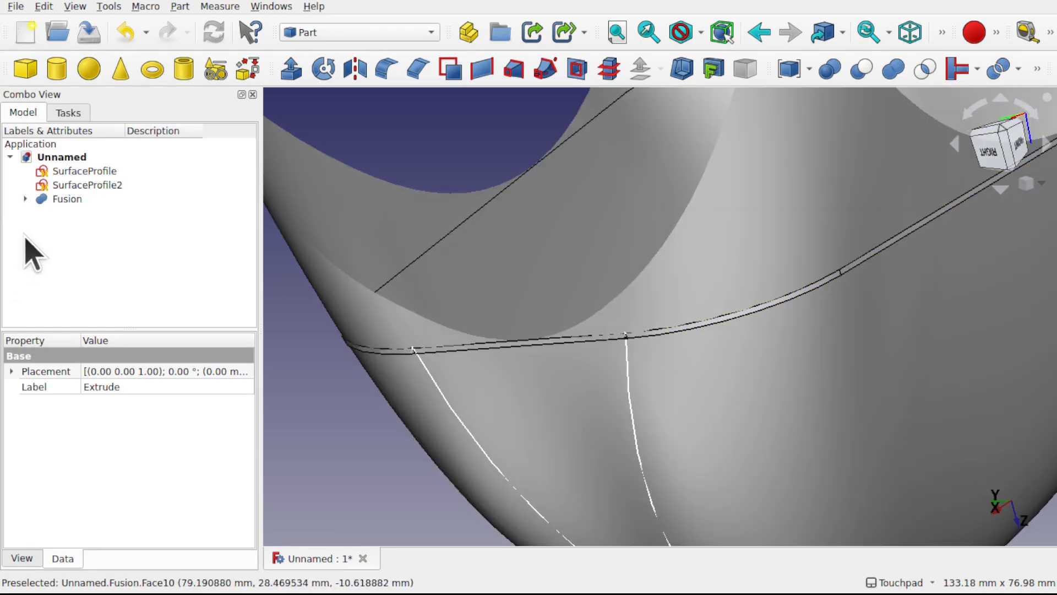
click(51, 200)
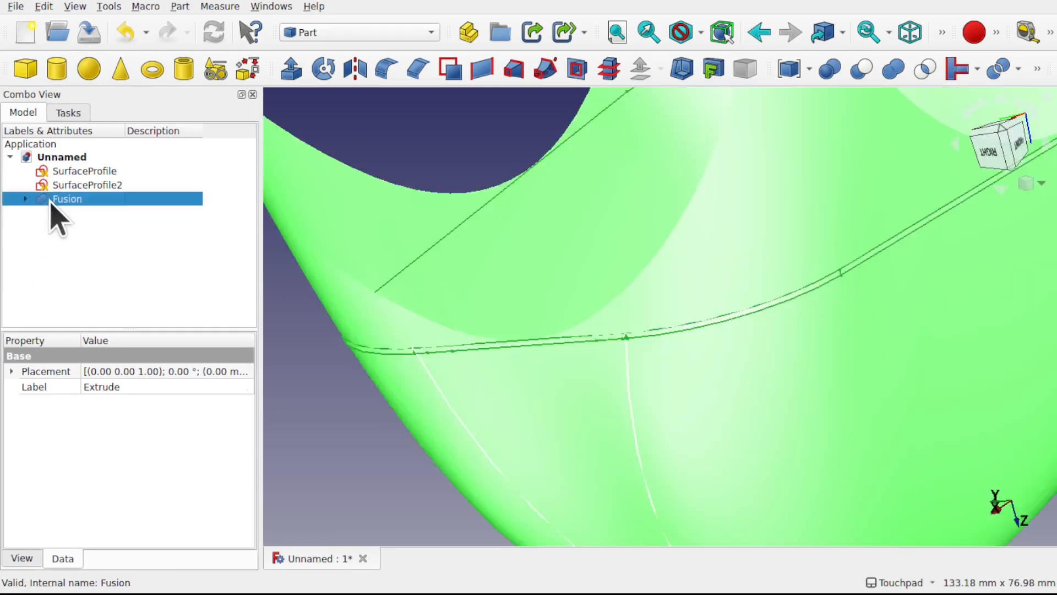
key(ctrl+z)
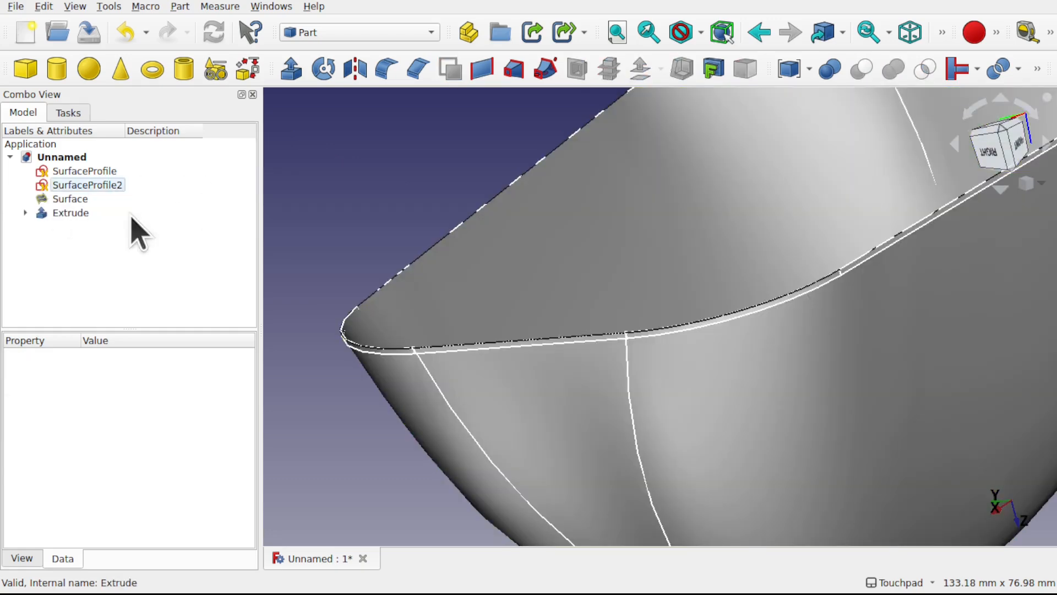
Set the Extrude object's forward length to -1 mm.
click(62, 216)
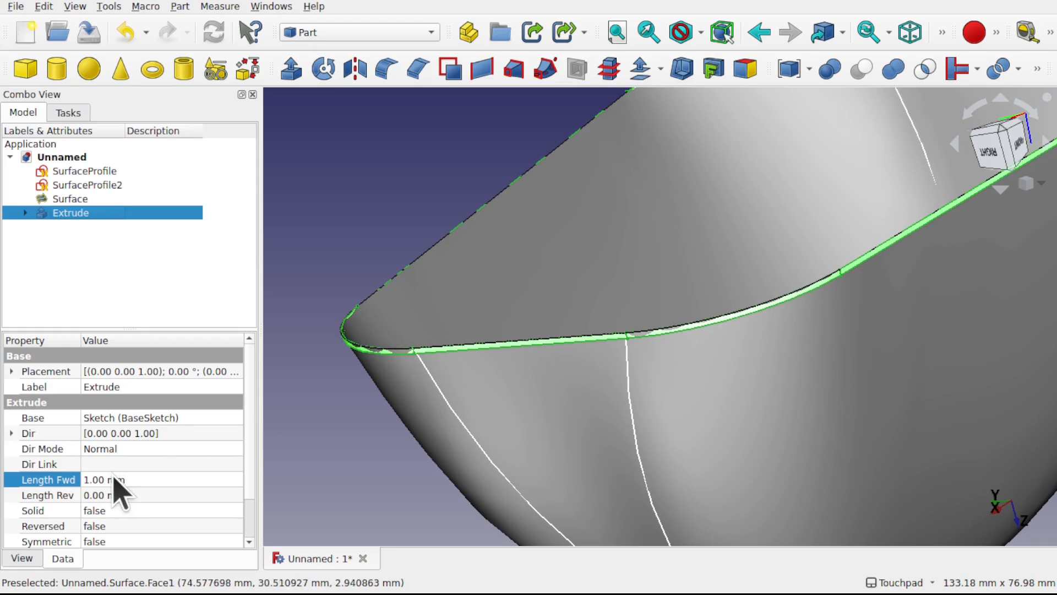
click(134, 477)
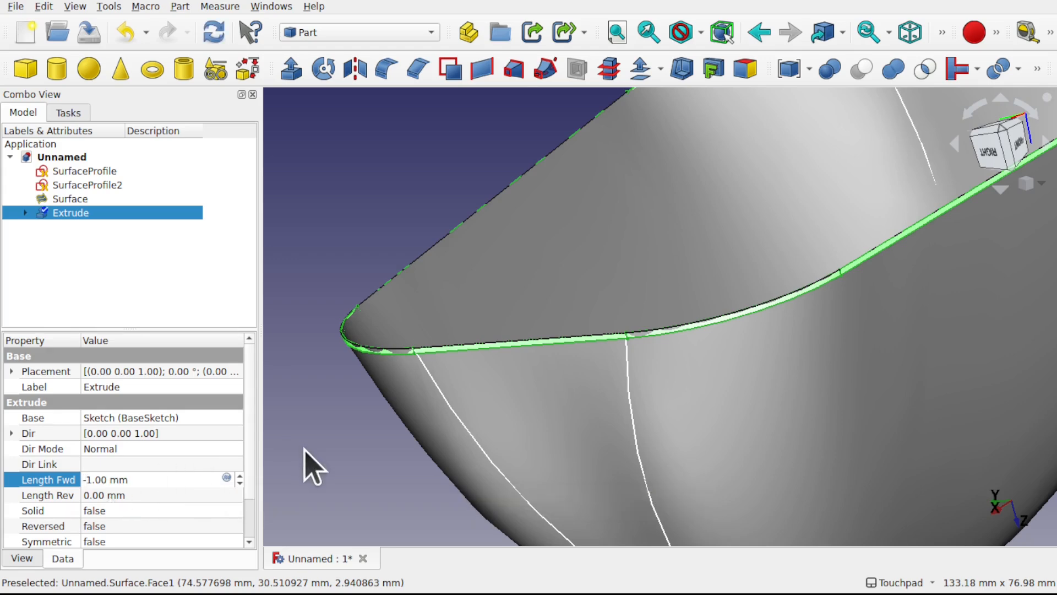
click(323, 444)
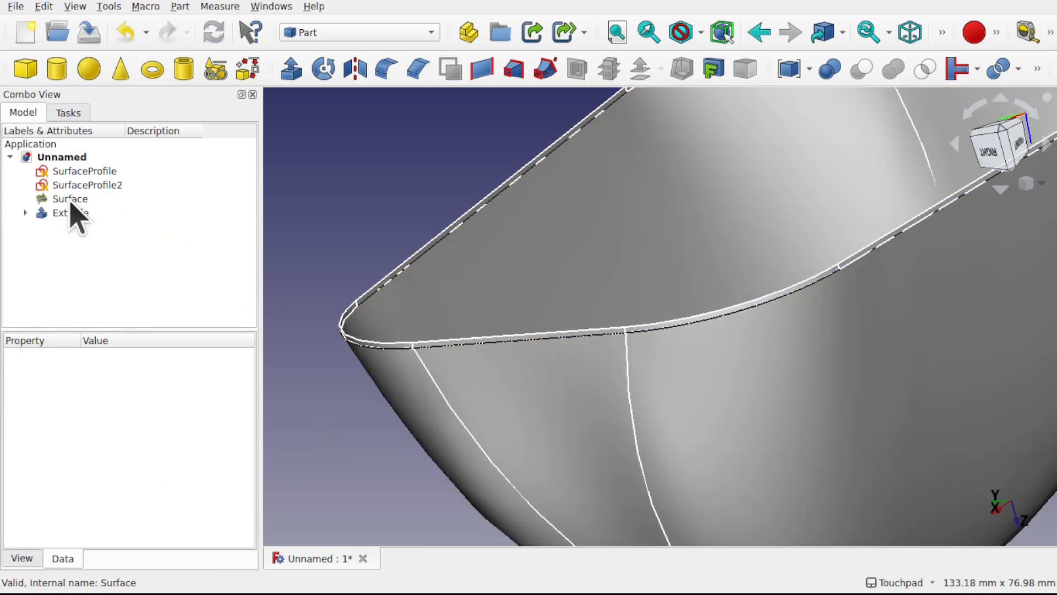
Fuse Surface and Extrude with a Boolean union, accepting the use of non-solids.
click(70, 200)
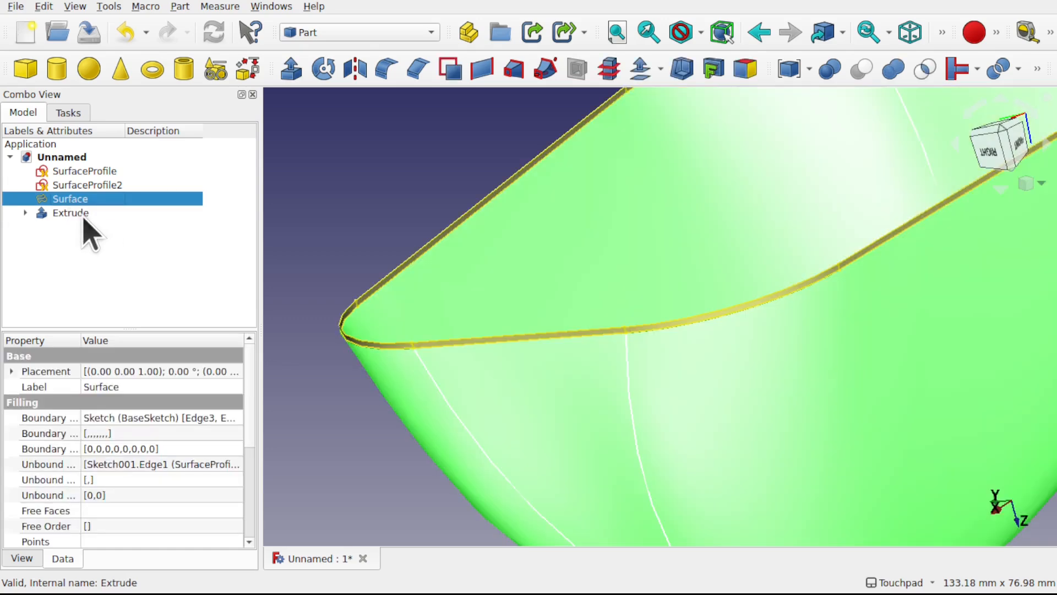
ctrl+click(74, 213)
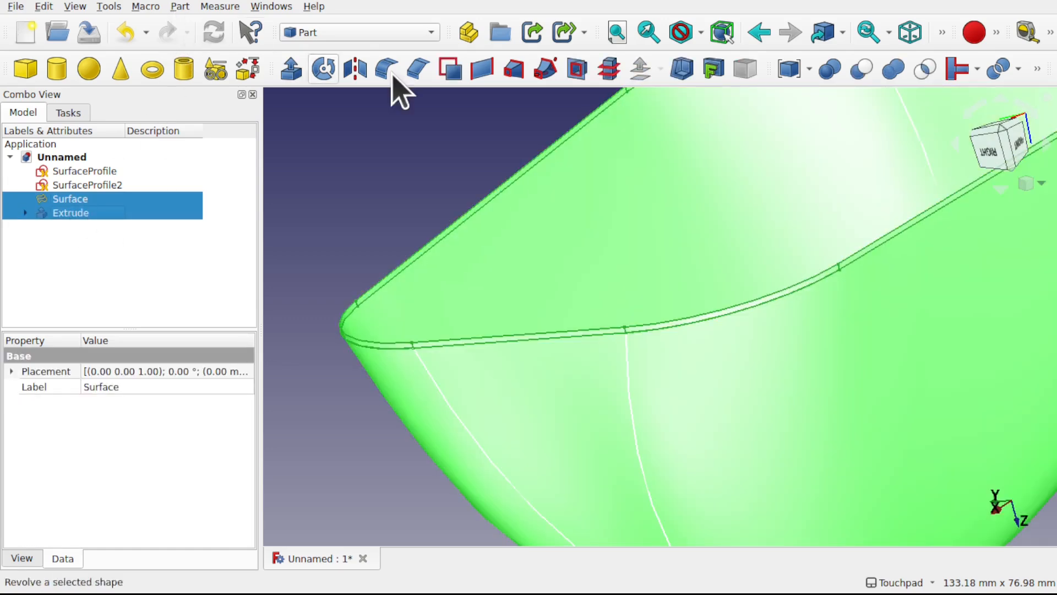
click(890, 68)
click(686, 313)
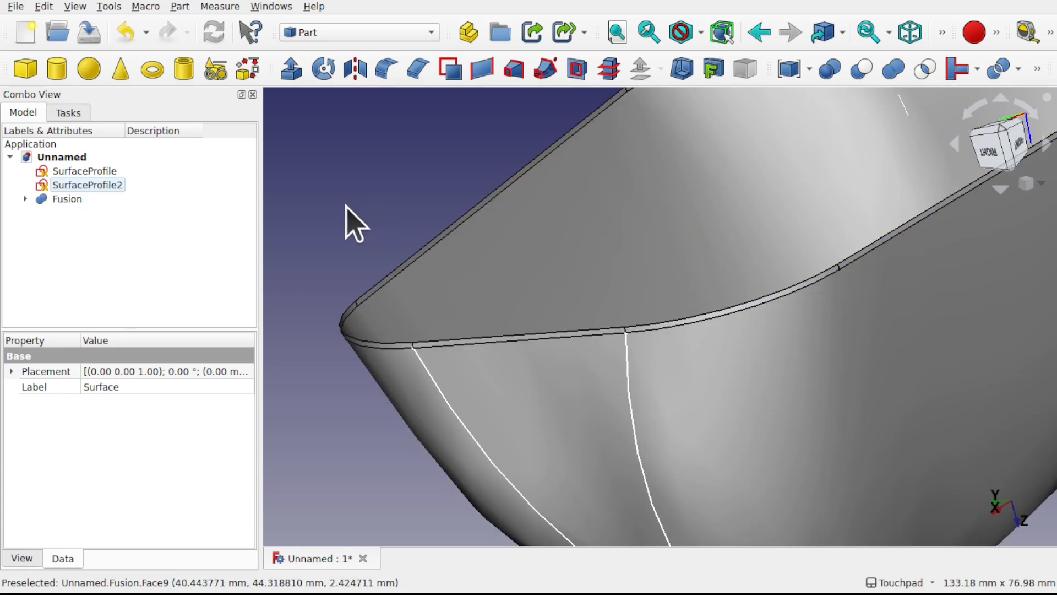
click(346, 206)
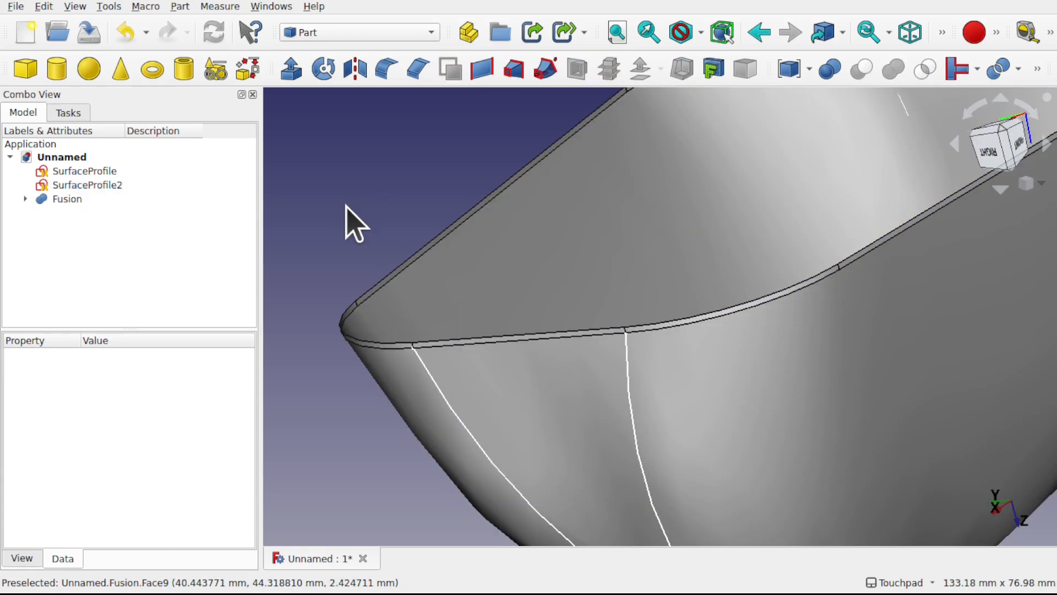
Start a 3D offset of the Fusion object and examine the offset rim at its edges and corners.
click(53, 200)
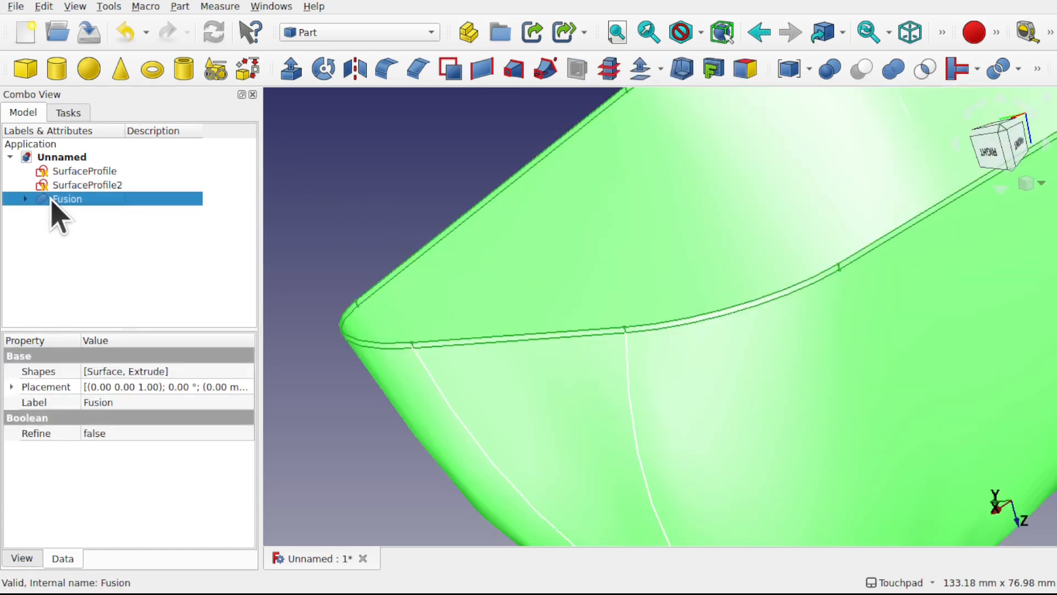
click(643, 72)
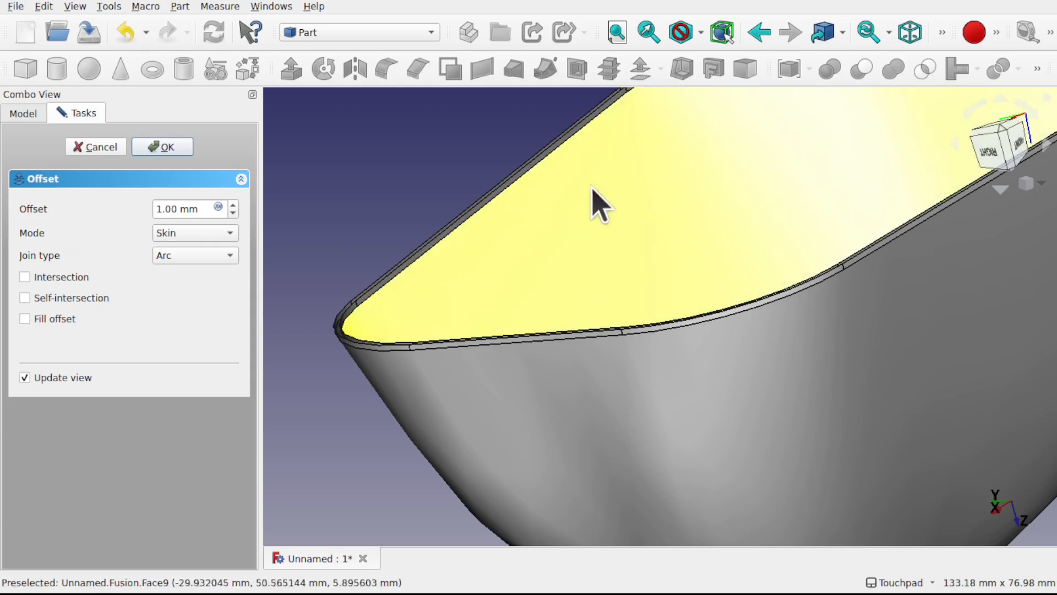
scroll(554, 259, down, 4)
shift+drag(564, 262, 644, 344)
scroll(680, 472, up, 6)
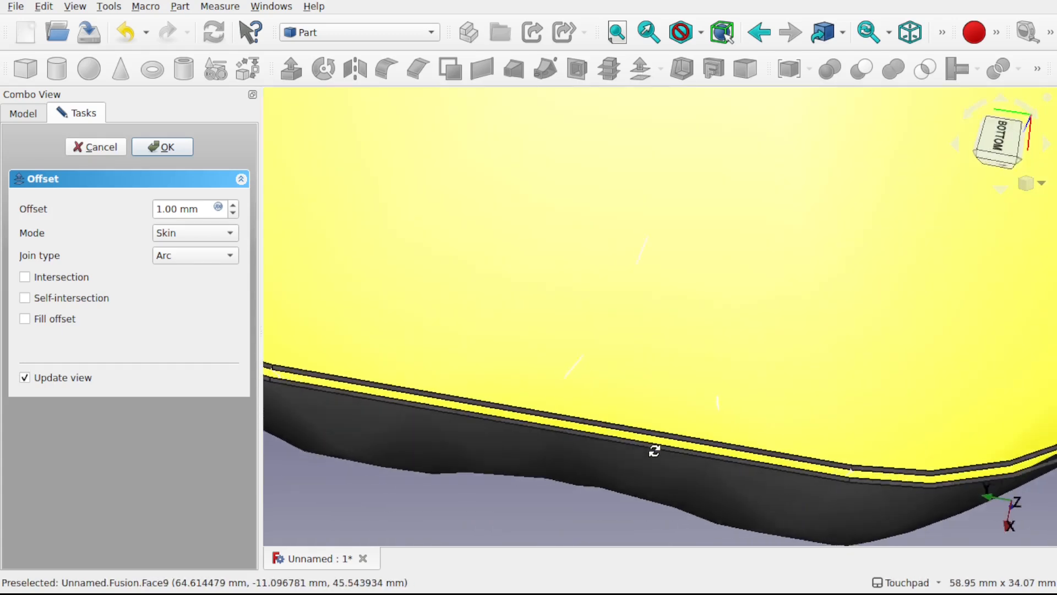
shift+drag(654, 450, 606, 417)
scroll(613, 444, down, 1)
scroll(612, 443, down, 2)
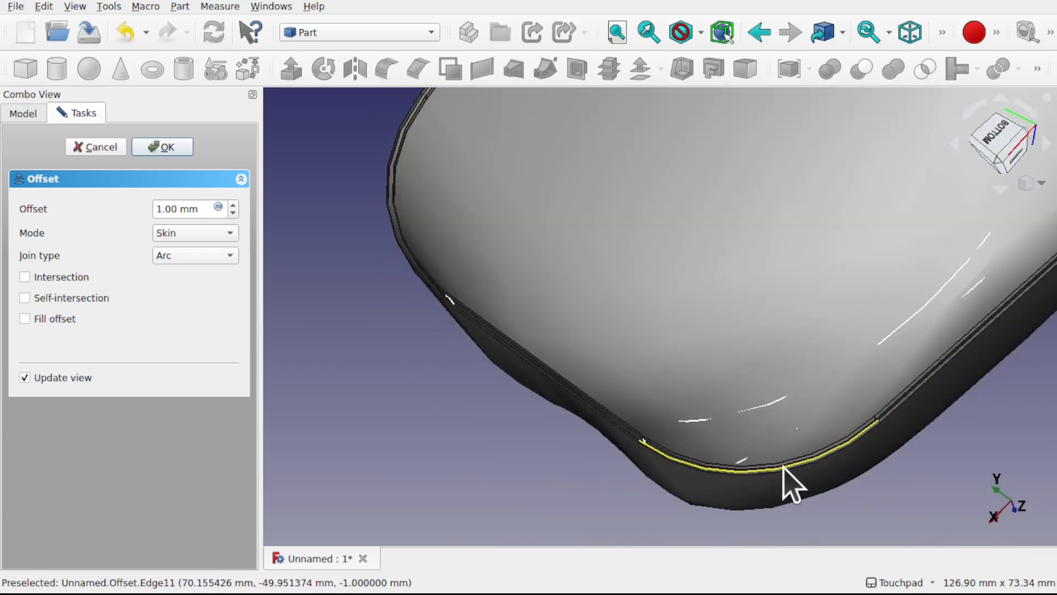
scroll(783, 465, up, 2)
scroll(782, 465, up, 3)
shift+drag(755, 488, 809, 485)
scroll(762, 441, down, 5)
scroll(757, 429, up, 3)
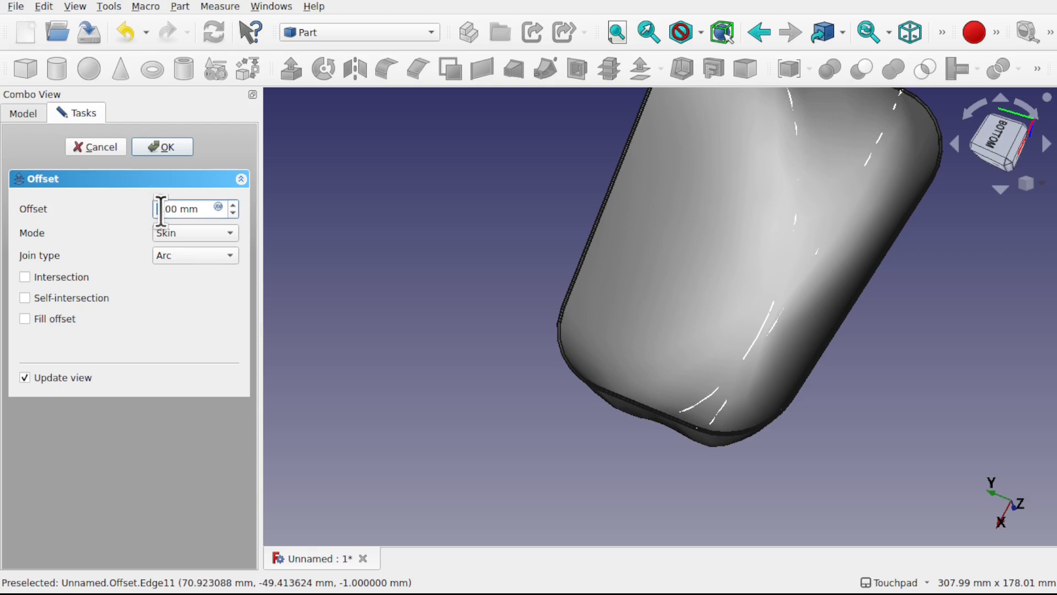
Set the 3D offset distance to 5 mm and check the rim's flatness in the Right view.
text(5)
shift+drag(758, 357, 721, 314)
scroll(761, 334, up, 4)
scroll(760, 333, up, 2)
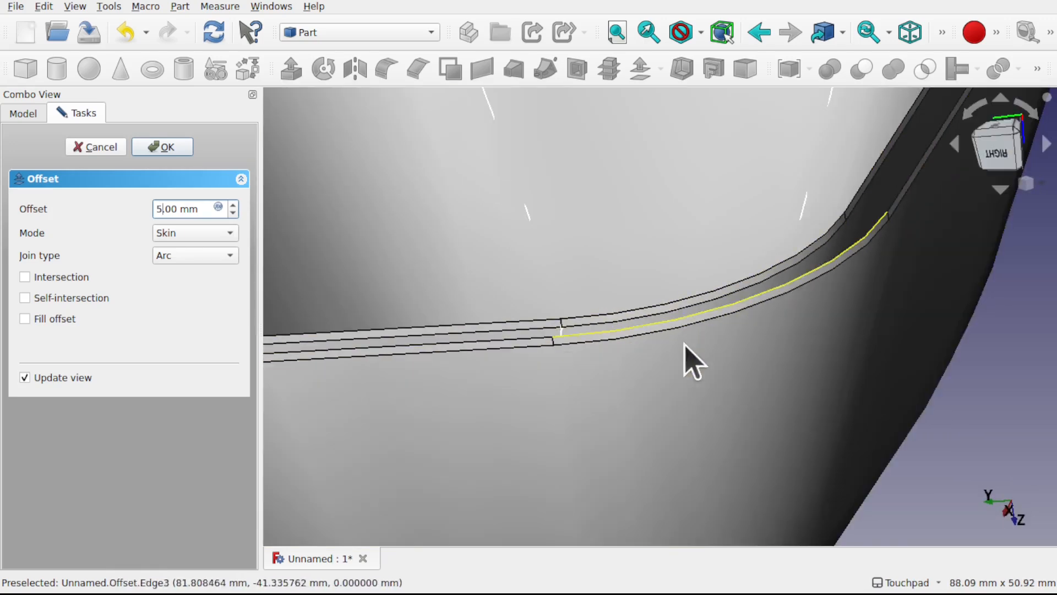
scroll(687, 396, down, 6)
shift+drag(686, 396, 710, 358)
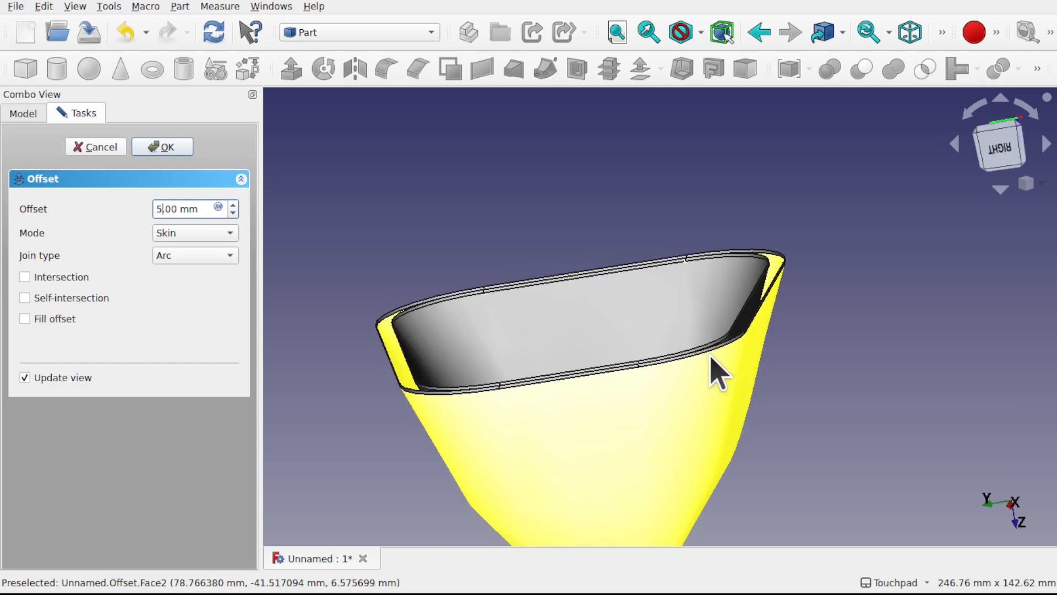
click(1000, 150)
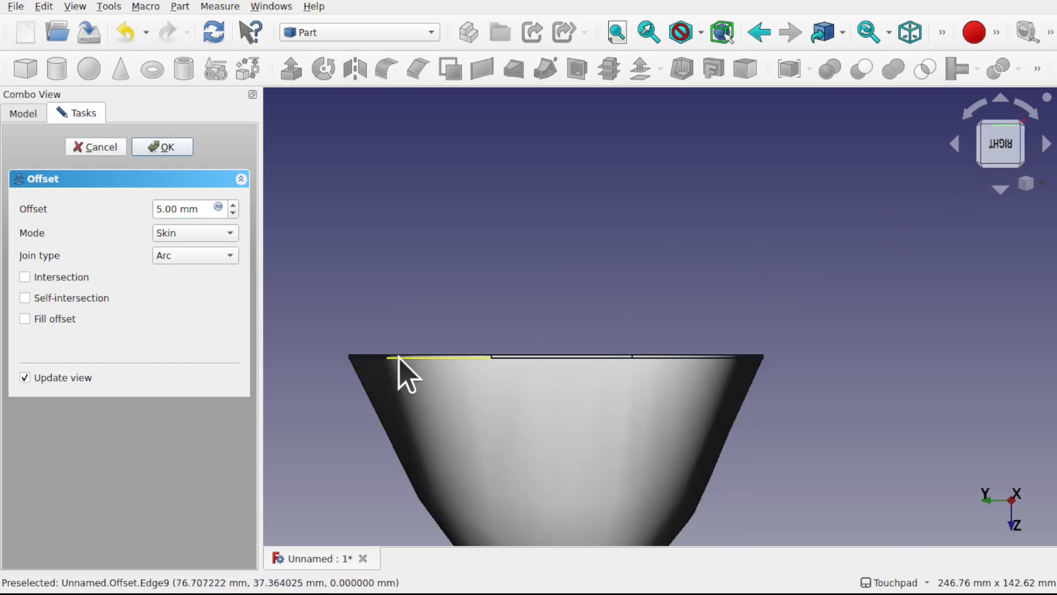
scroll(609, 366, up, 5)
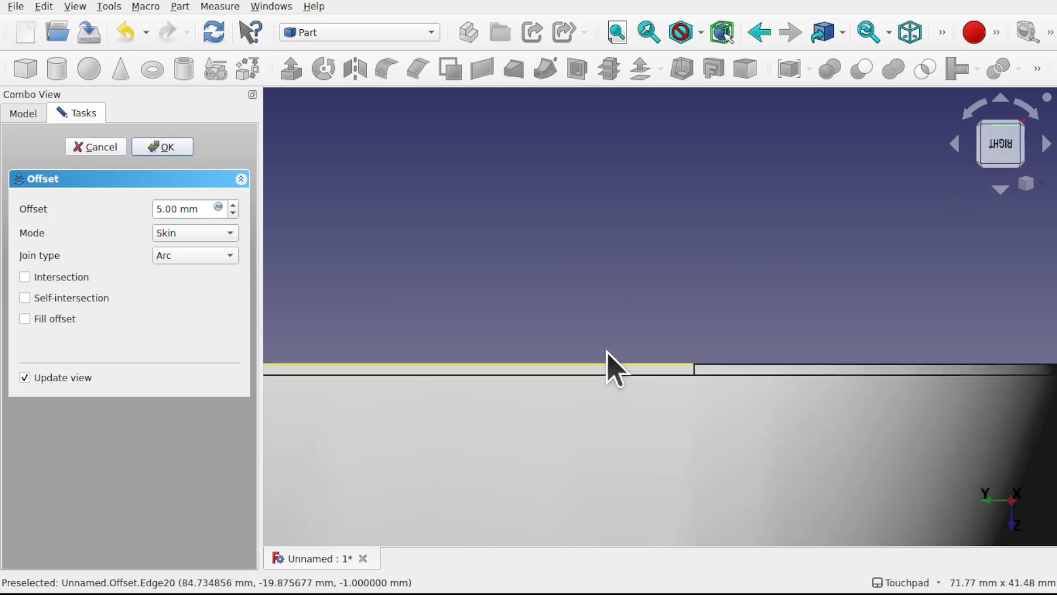
scroll(608, 366, down, 5)
shift+drag(608, 366, 602, 389)
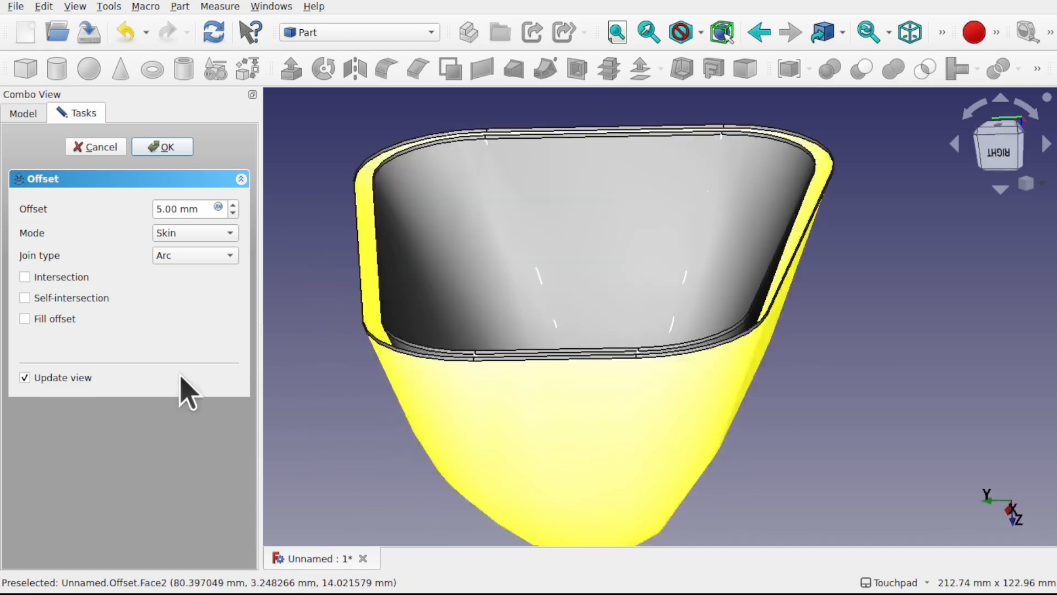
Enable Fill offset for the 3D offset and inspect the closed rim and the outer shell surface.
click(25, 319)
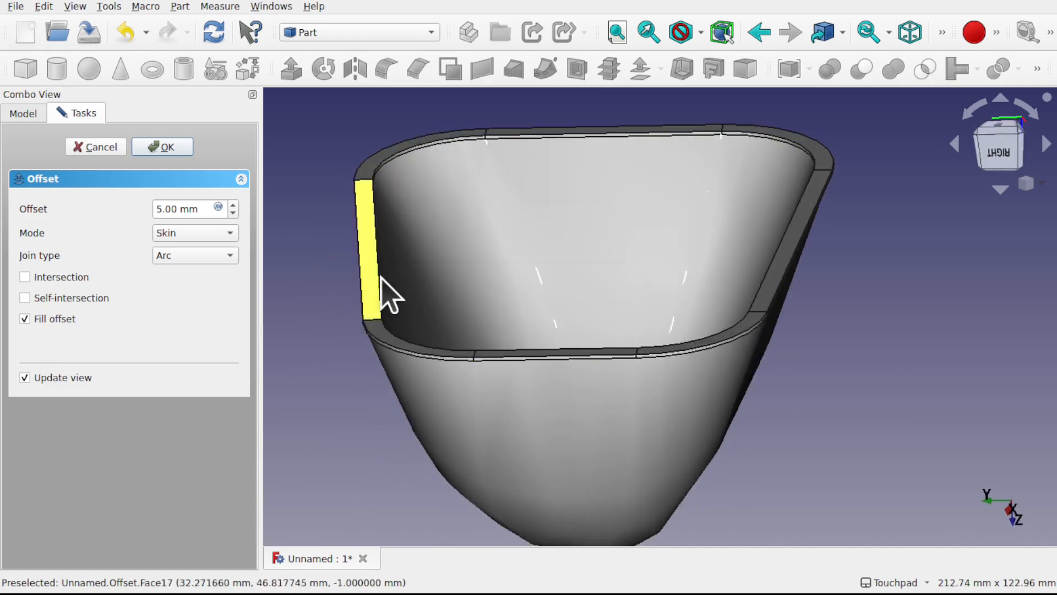
shift+drag(642, 342, 595, 298)
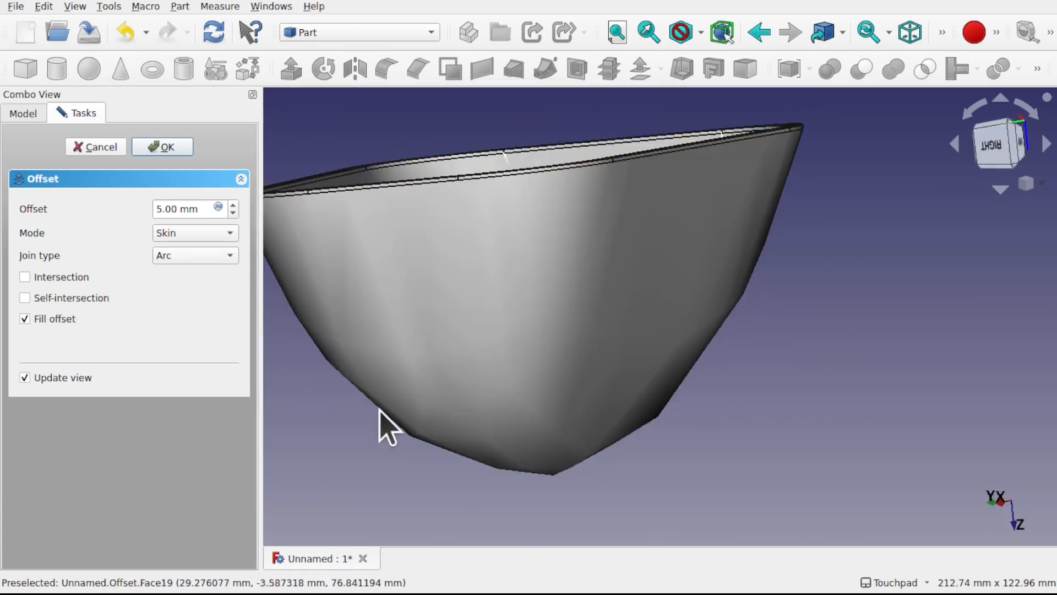
scroll(595, 367, down, 1)
scroll(600, 386, down, 2)
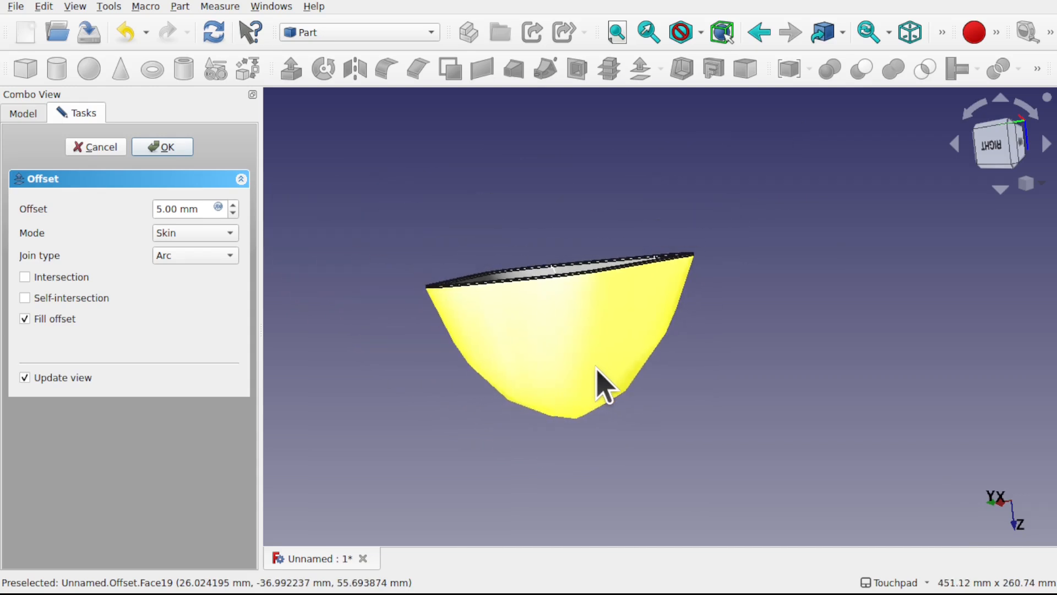
shift+drag(600, 385, 629, 433)
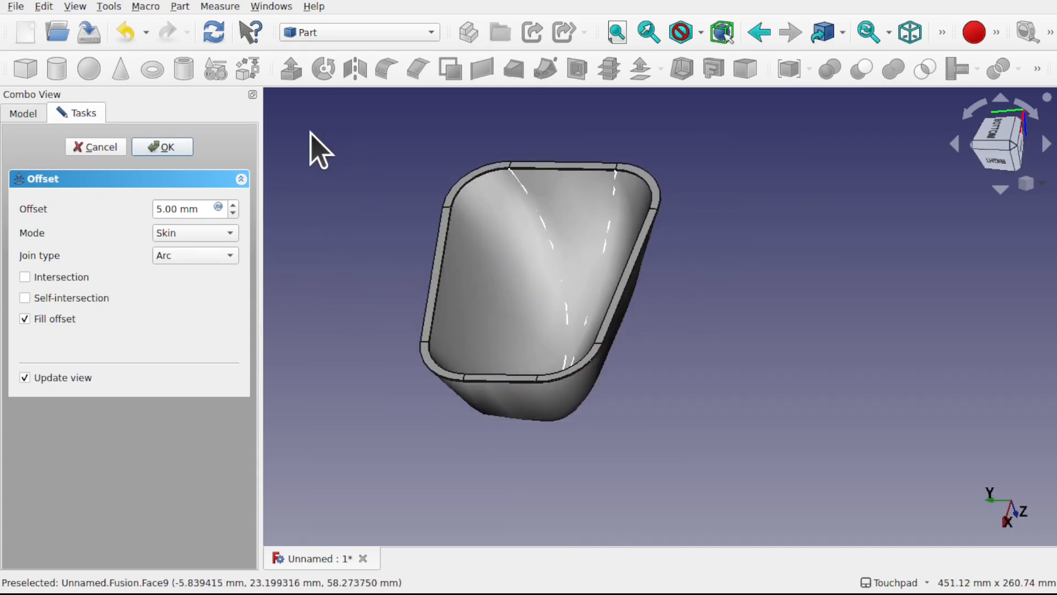
click(44, 6)
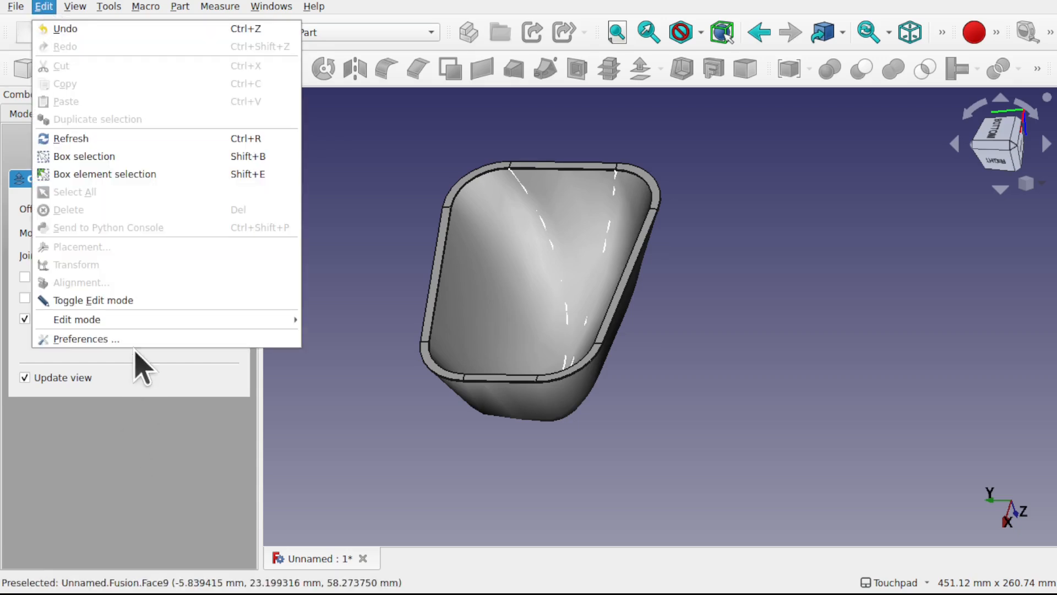
click(327, 245)
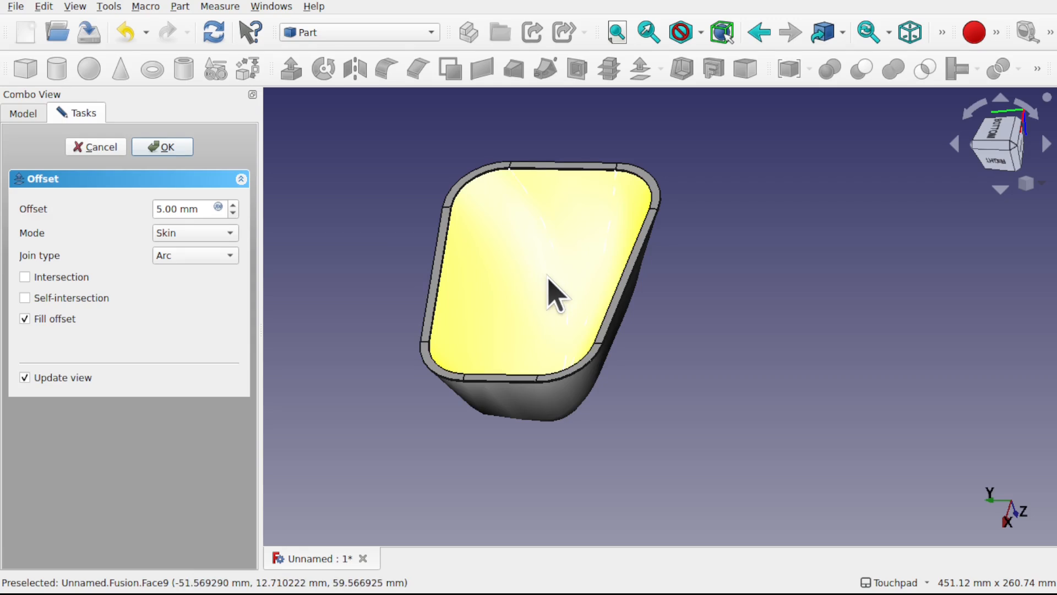
Set the 3D offset distance to -5 mm and view the resulting shell from another angle.
click(158, 208)
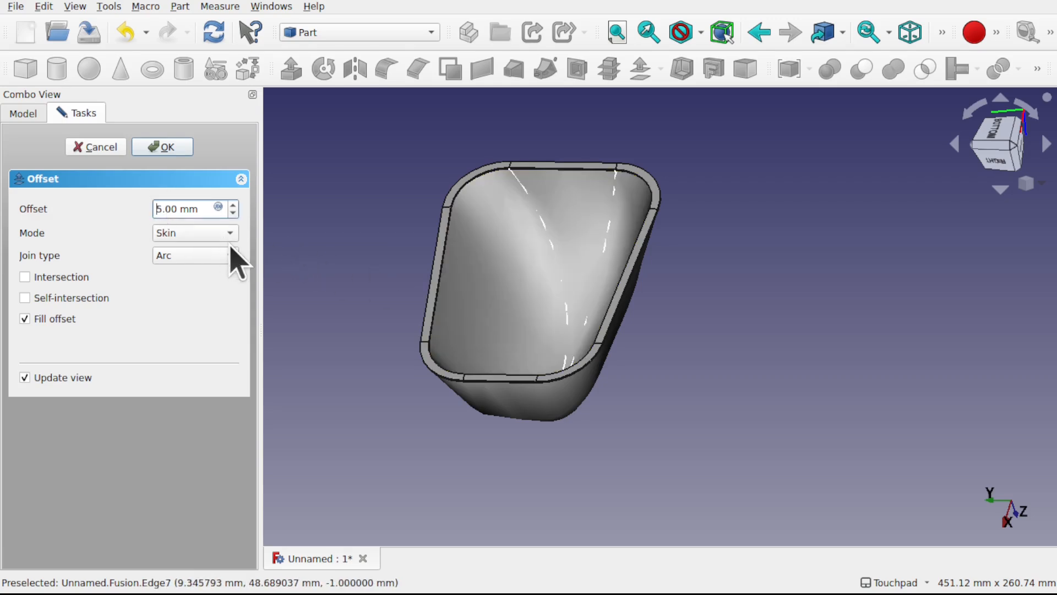
text(-)
alt+drag(547, 424, 516, 390)
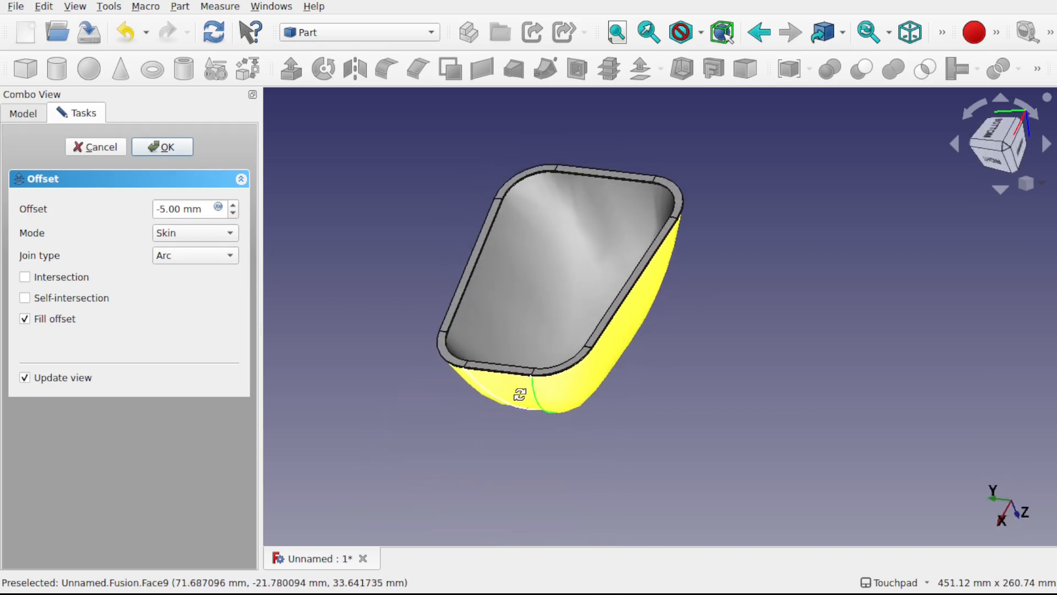
Accept the filled -5 mm 3D offset and hide its source Fusion object.
click(160, 147)
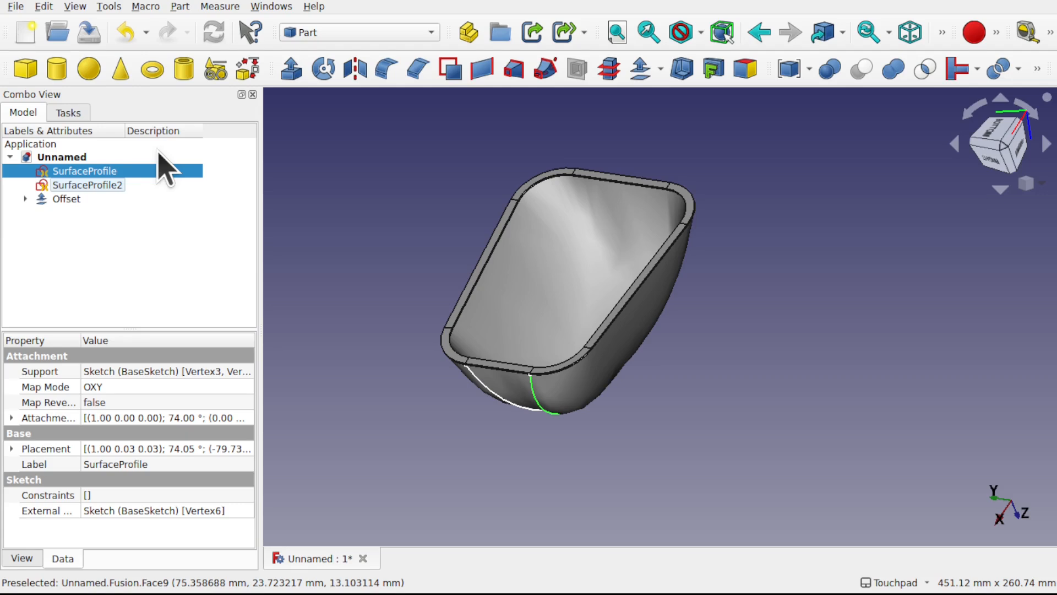
click(25, 198)
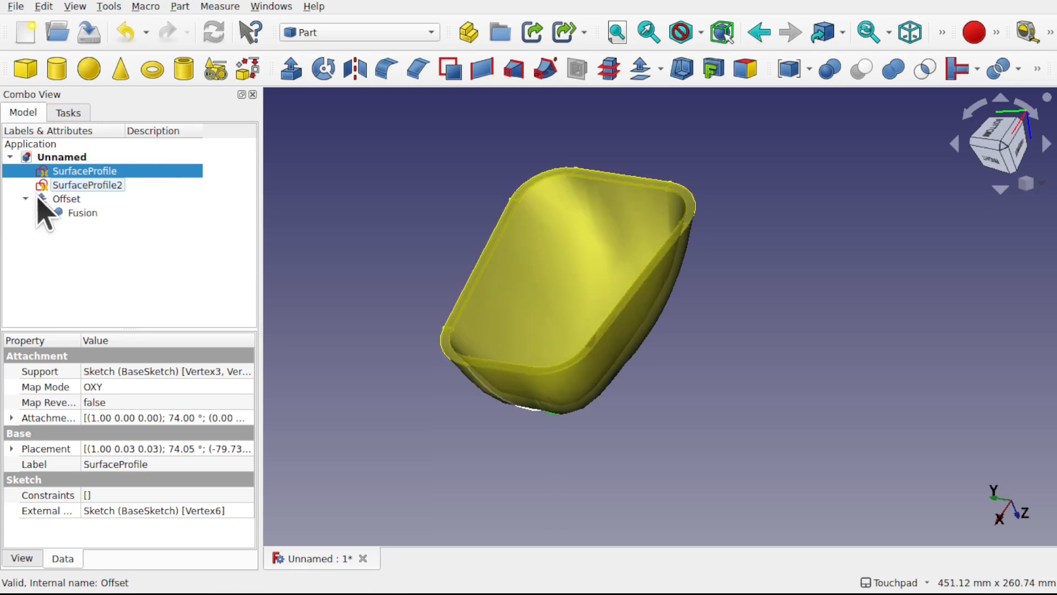
click(90, 213)
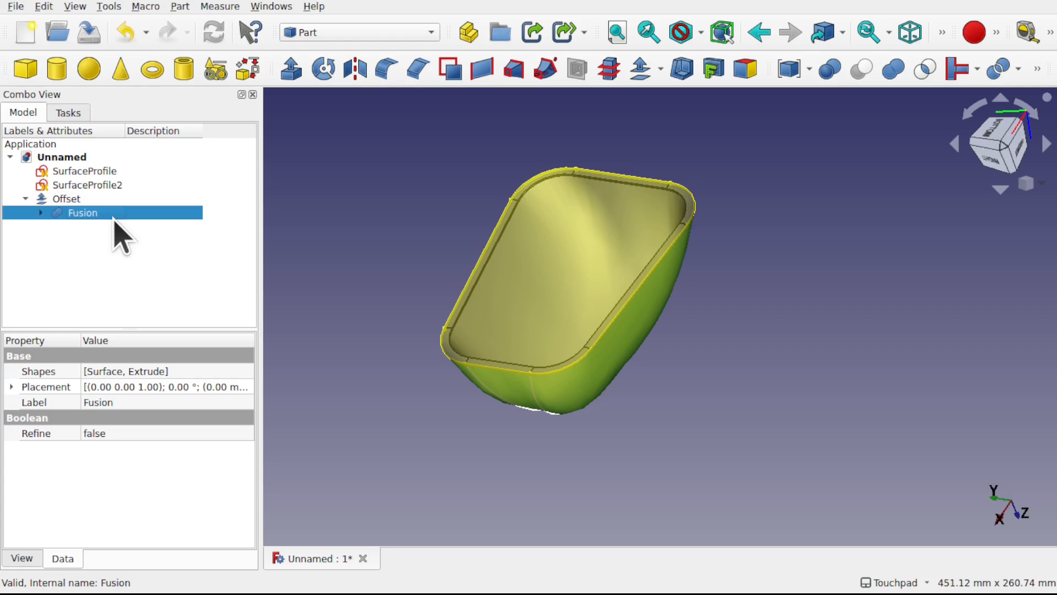
key(space)
Hide the SurfaceProfile and SurfaceProfile2 sketches that still show on the shell.
alt+drag(545, 340, 543, 420)
scroll(598, 340, up, 4)
click(92, 171)
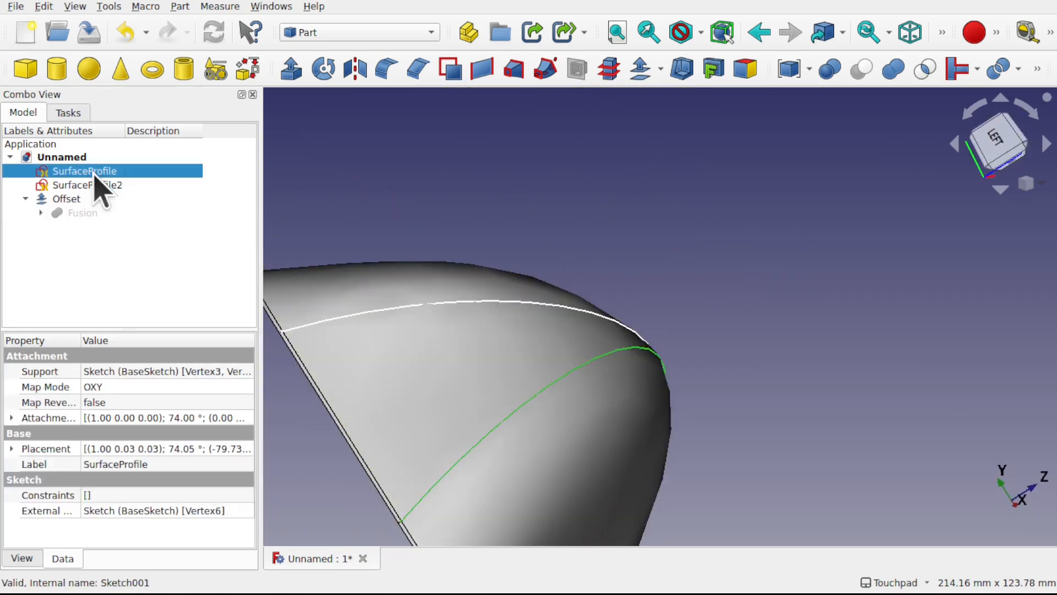
ctrl+click(107, 184)
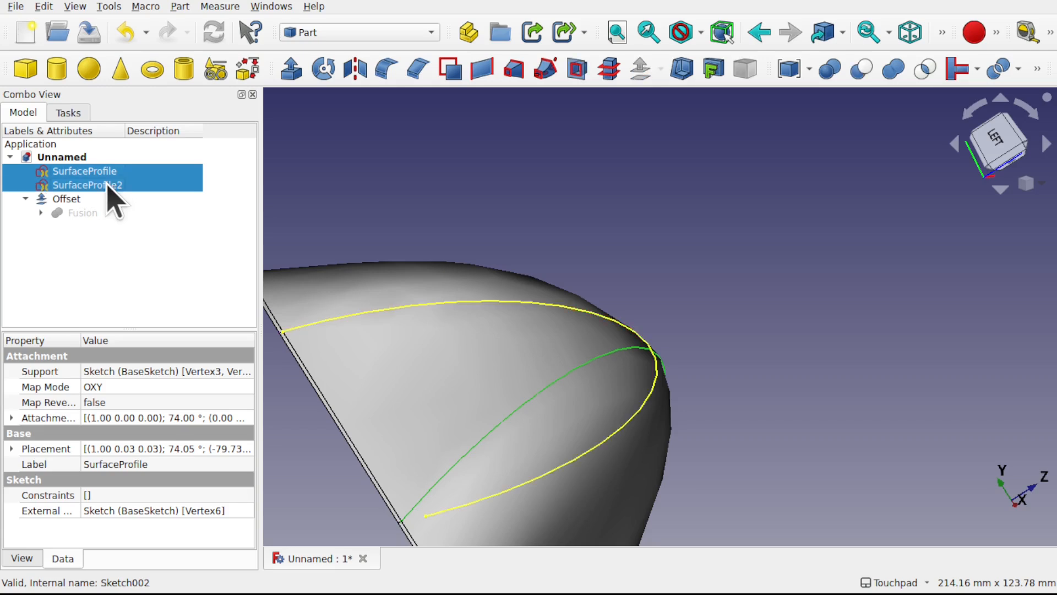
key(space)
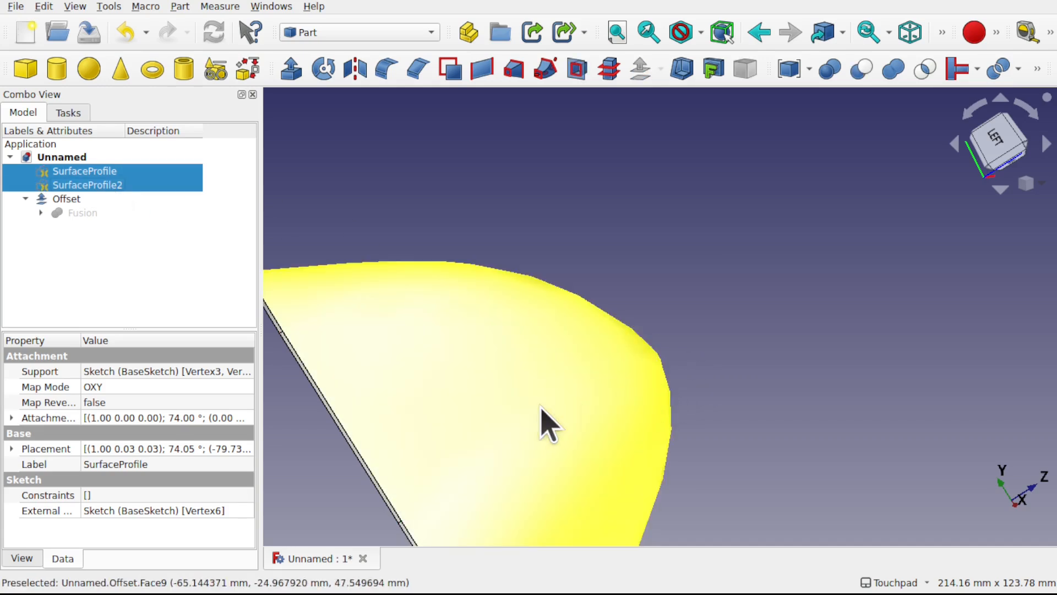
Set the Offset object's display Deviation to 0.05 and check the smoothness of the shell surface.
click(542, 425)
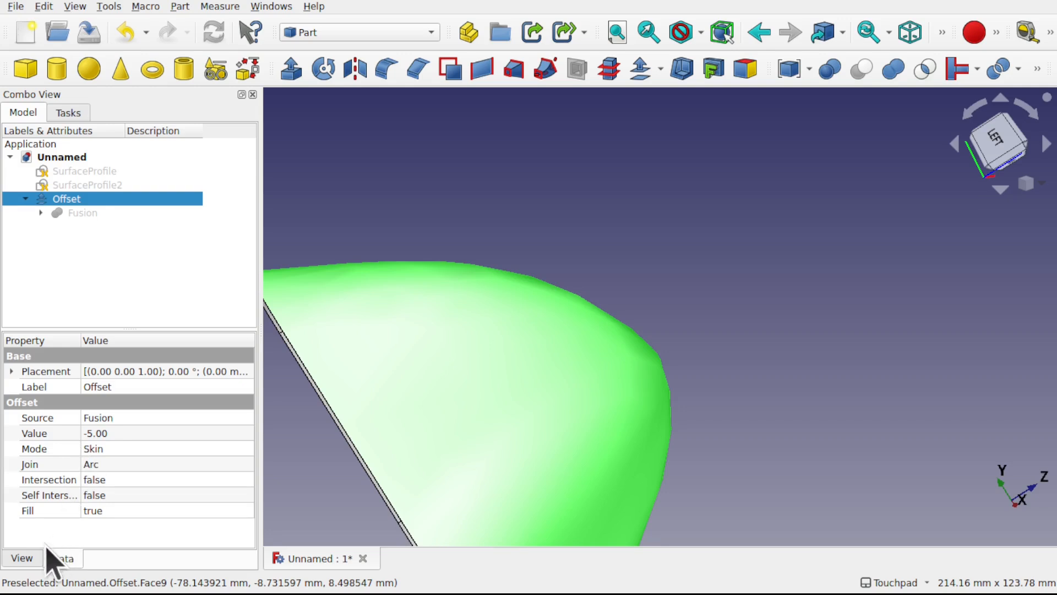
click(25, 561)
click(134, 370)
text(0.05)
key(Return)
alt+drag(647, 245, 880, 309)
scroll(583, 292, down, 3)
alt+drag(572, 193, 517, 279)
click(656, 245)
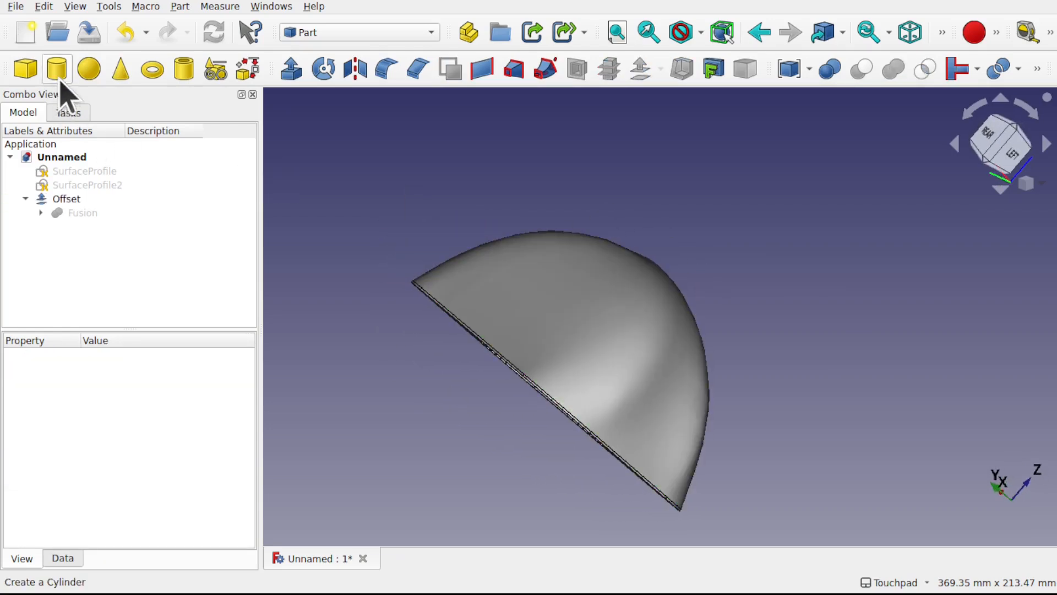
Add a sphere primitive at the origin inside the shell and set its radius to 30 mm.
click(88, 69)
alt+drag(652, 329, 712, 283)
click(60, 227)
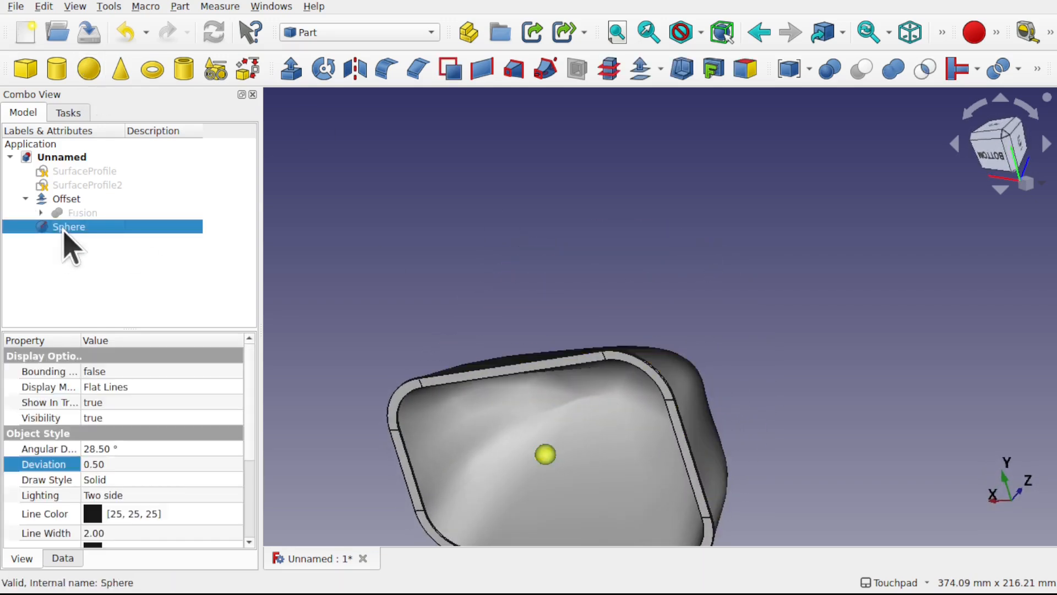
click(61, 558)
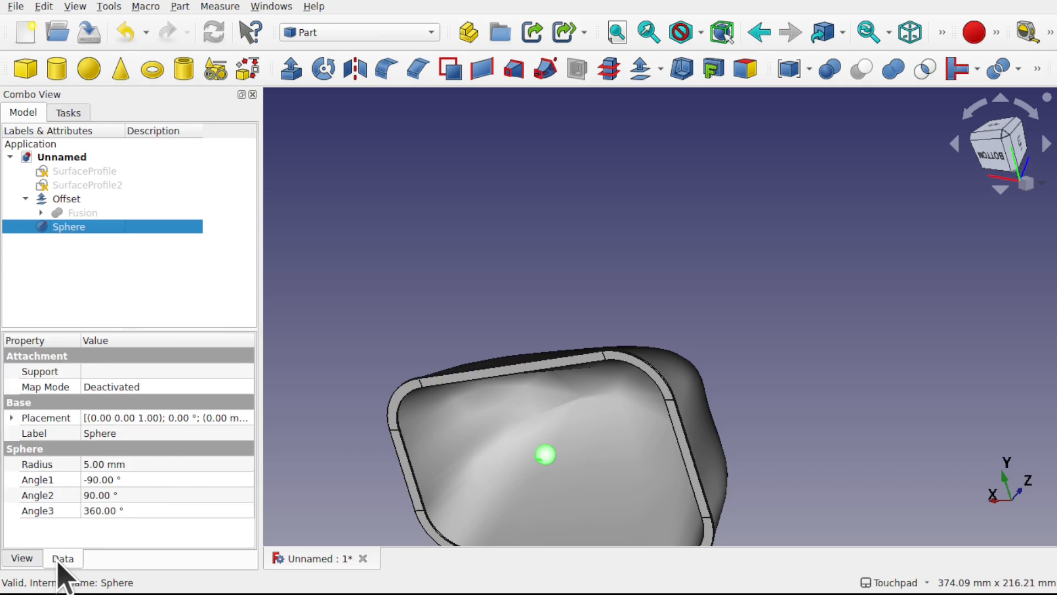
click(147, 463)
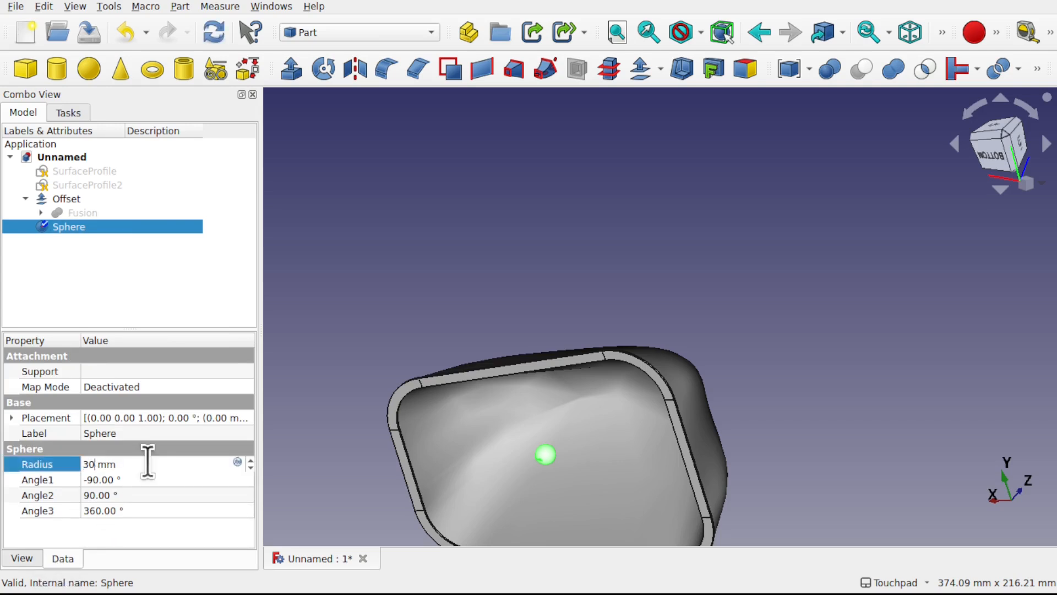
key(Return)
click(378, 359)
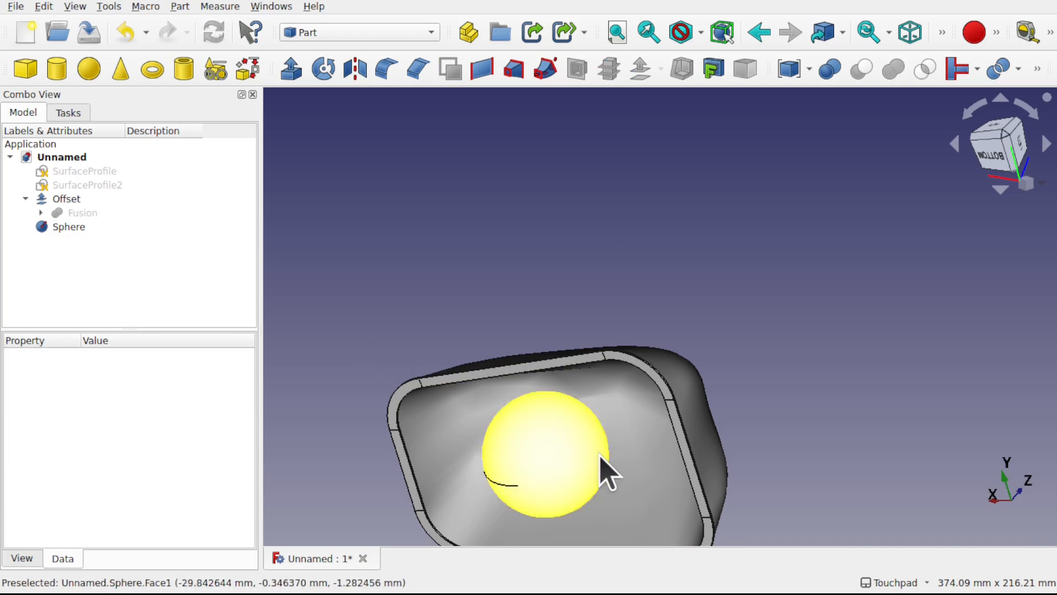
Transform the sphere about 35 mm along the Y axis and raise it along Z until it protrudes through the shell wall.
click(75, 228)
right_click(75, 228)
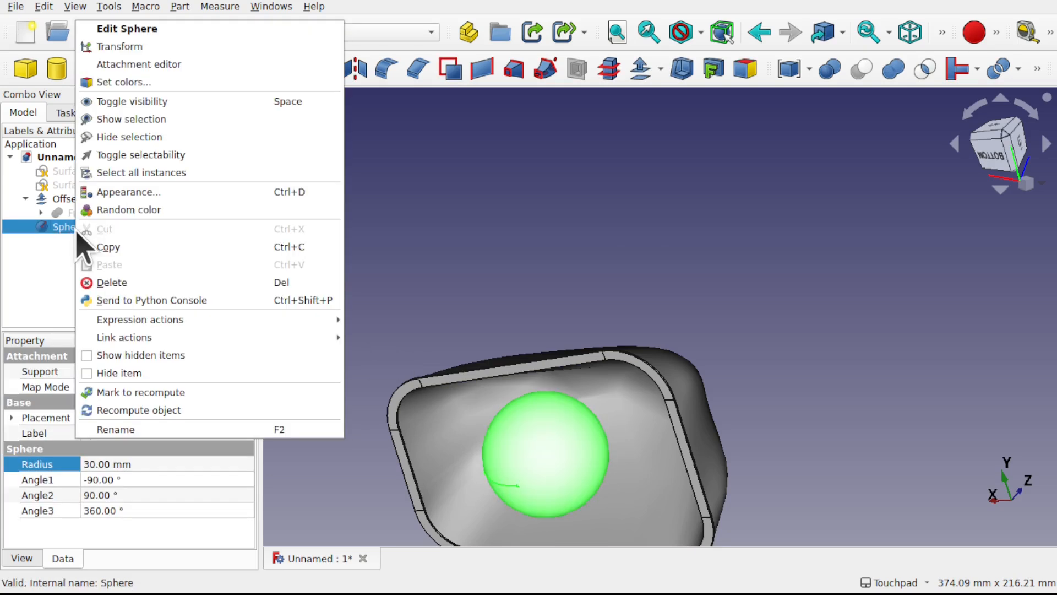
click(160, 48)
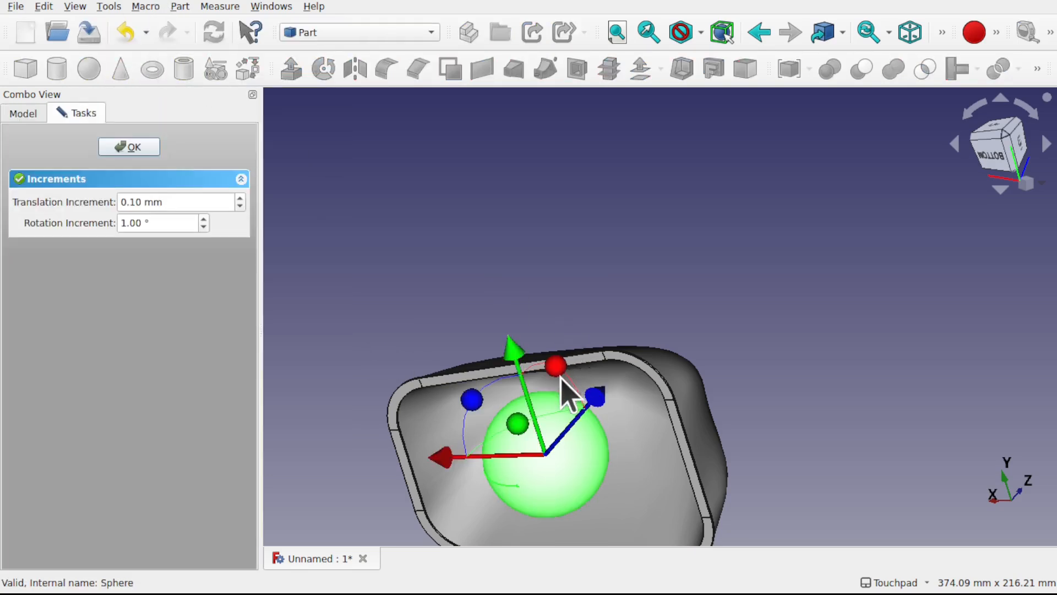
drag(519, 355, 497, 290)
alt+drag(497, 308, 512, 435)
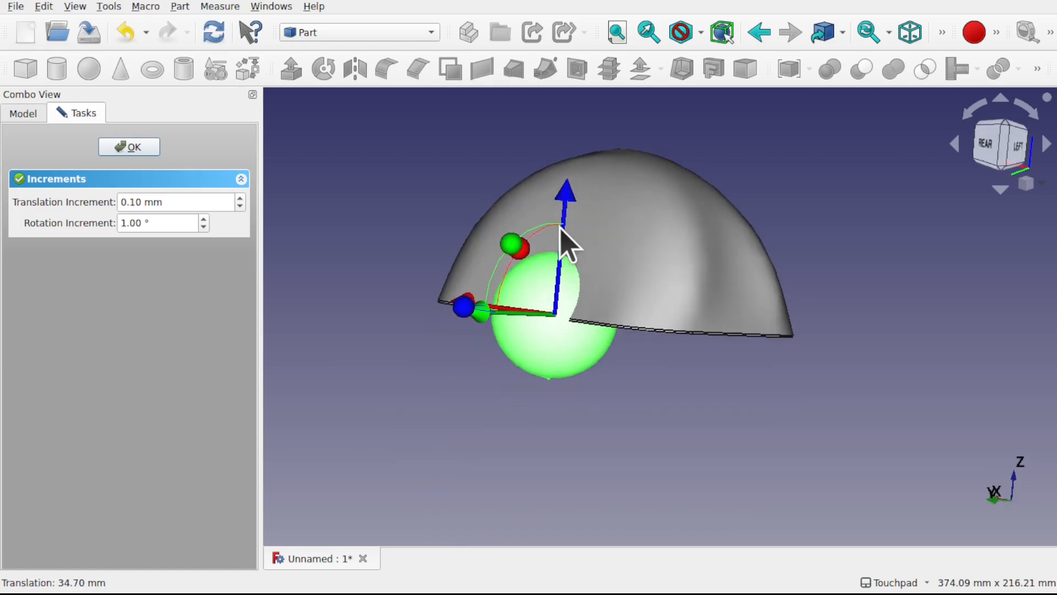
drag(569, 205, 579, 131)
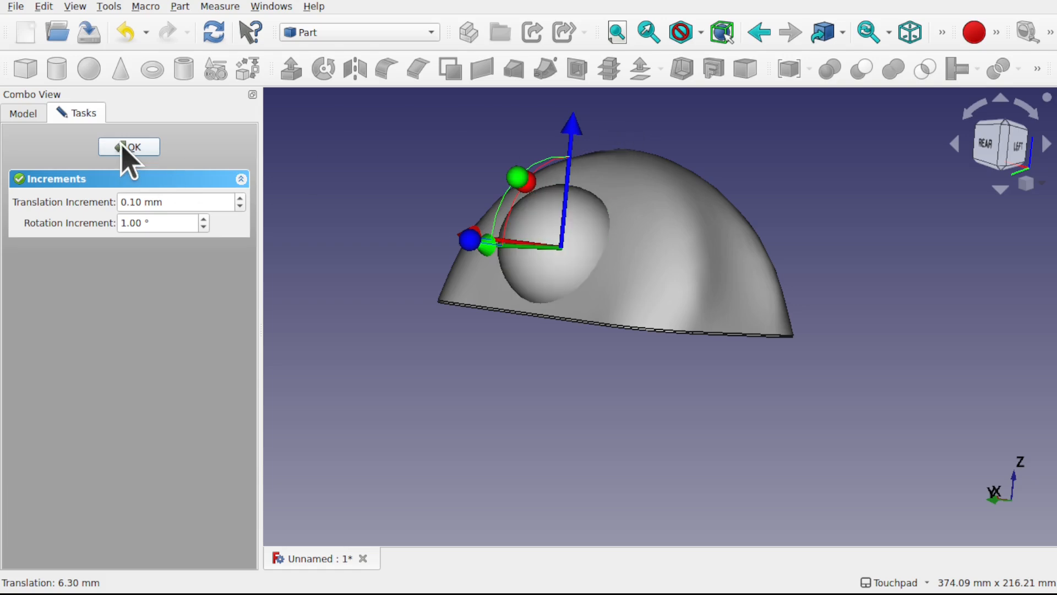
click(122, 147)
Cut the sphere from the Offset shell with a Boolean cut and inspect the round opening.
click(711, 255)
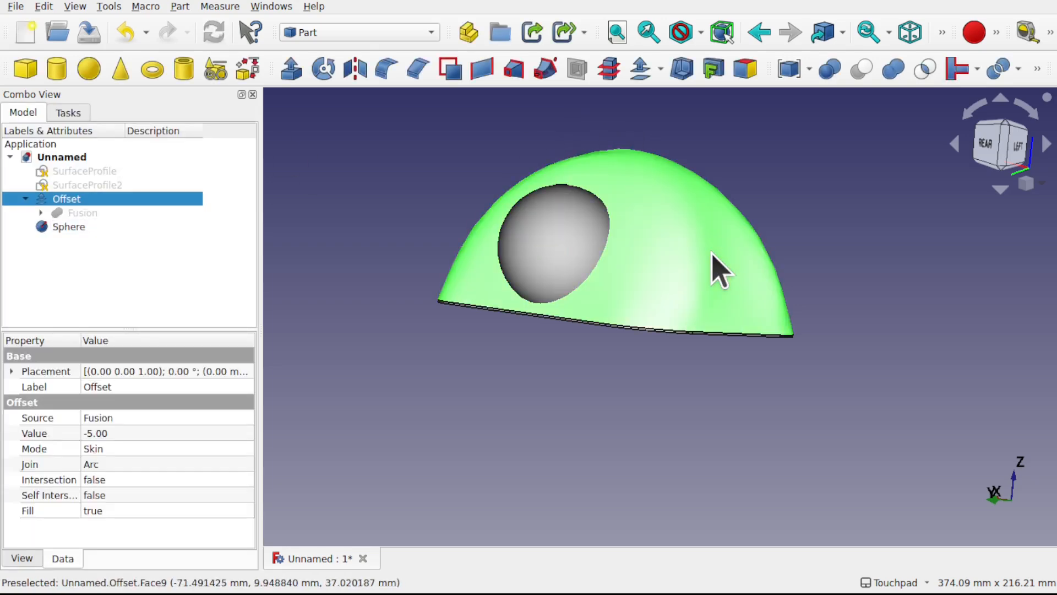
ctrl+click(567, 252)
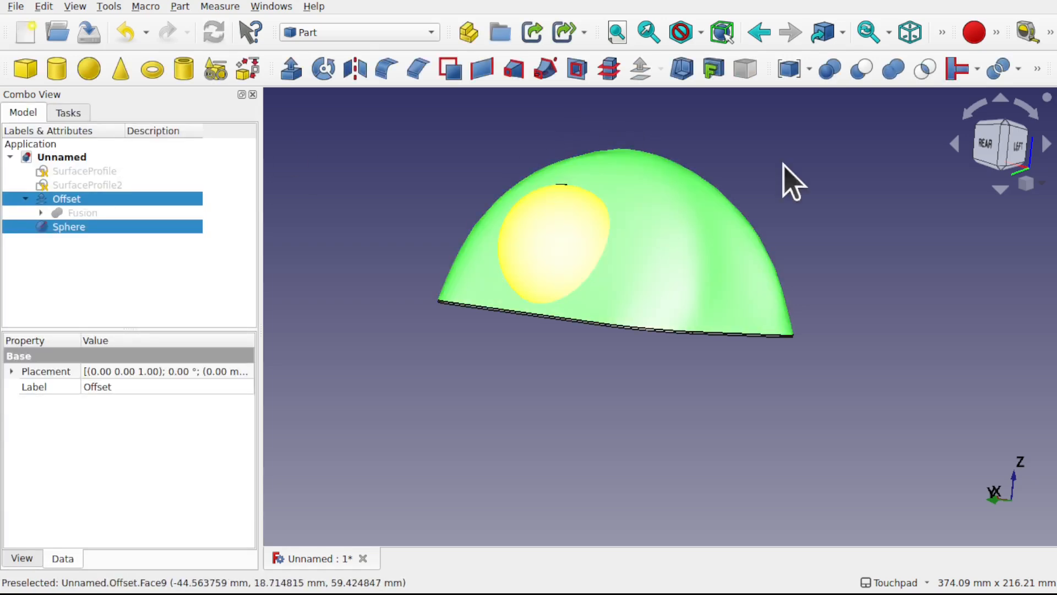
click(865, 70)
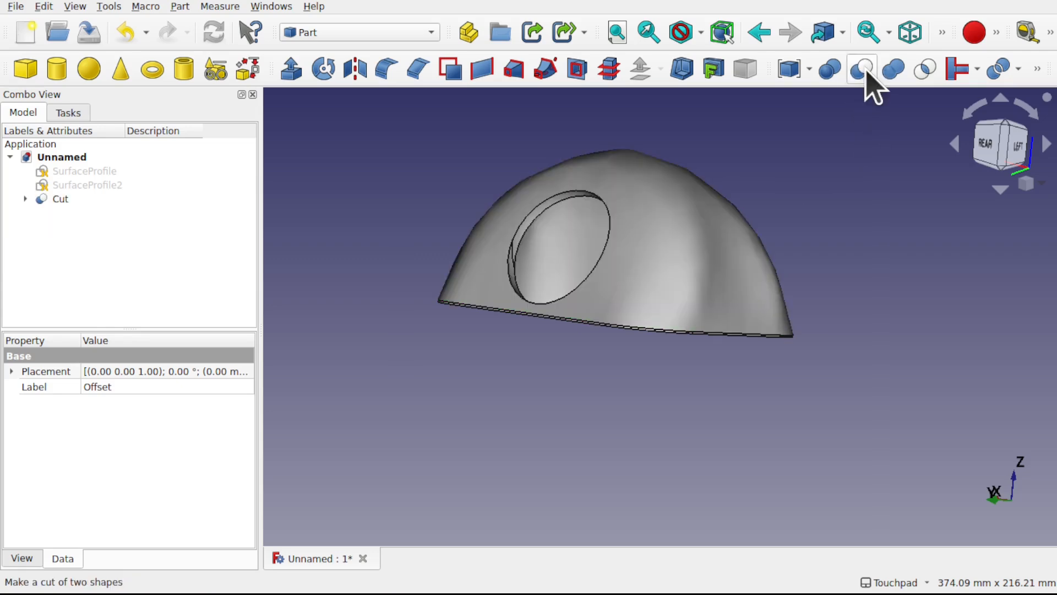
mouse_move(692, 245)
alt+mouse_down()
mouse_move(799, 280)
mouse_move(873, 131)
mouse_move(762, 158)
mouse_move(713, 264)
mouse_move(760, 209)
mouse_move(686, 234)
alt+mouse_up()
alt+drag(685, 233, 682, 236)
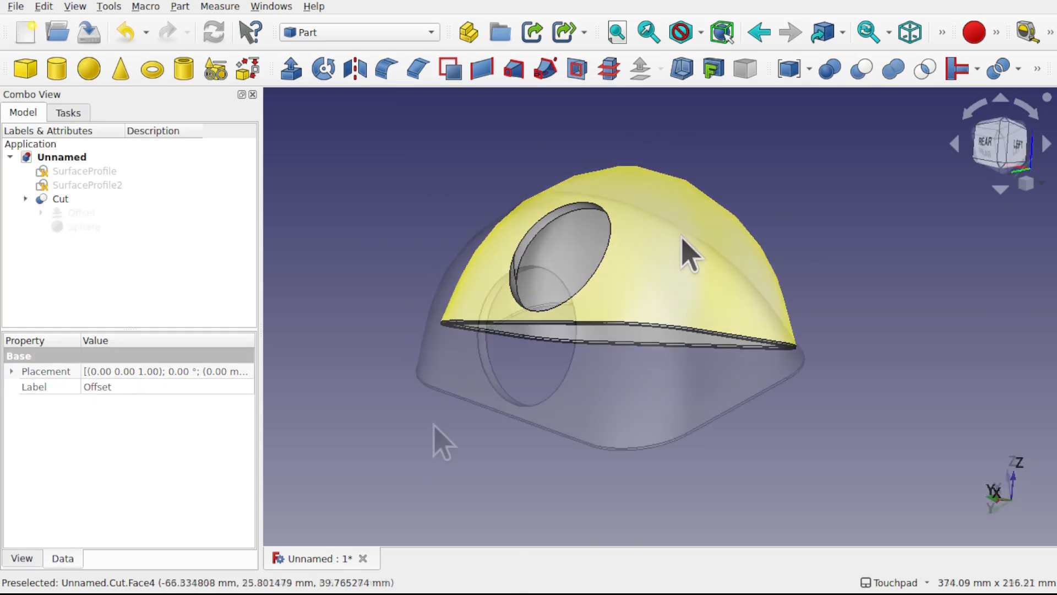